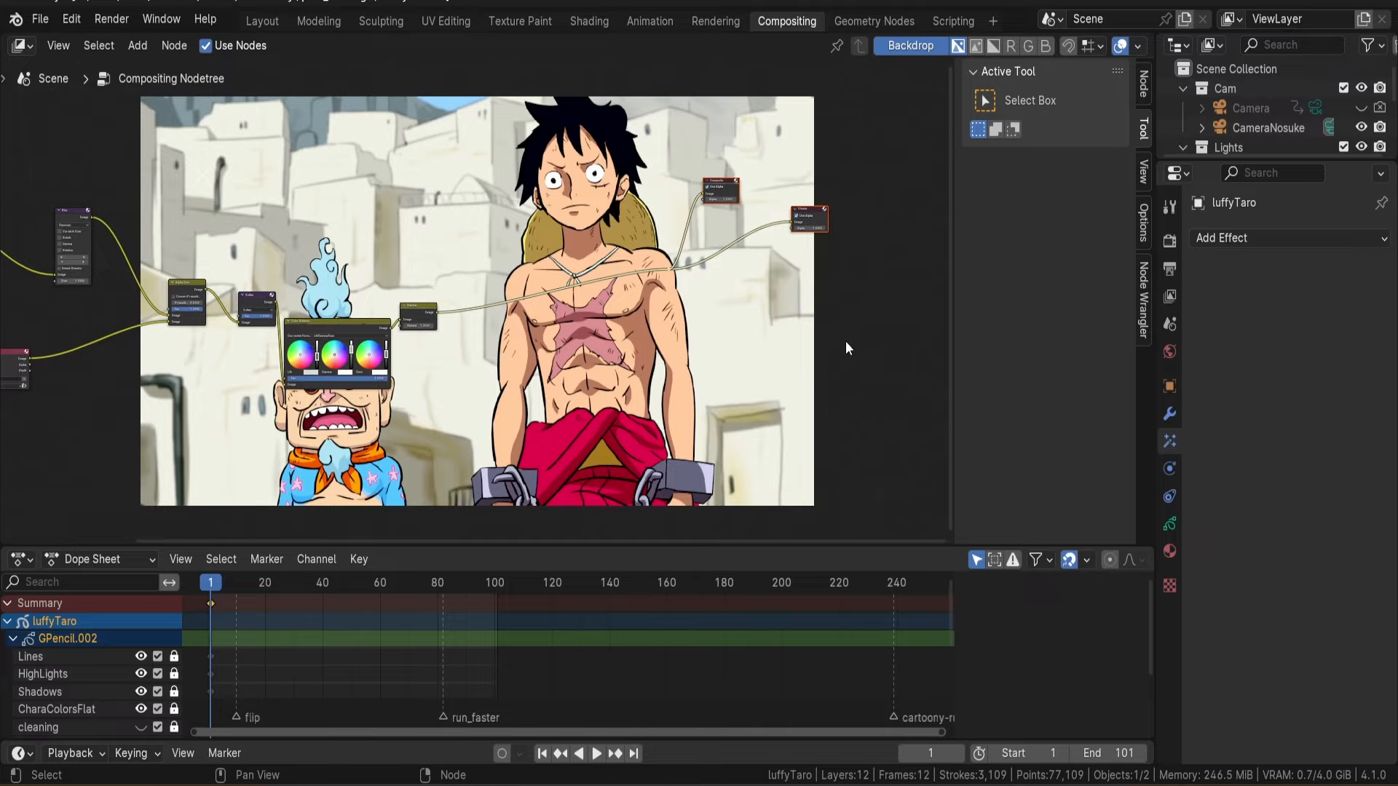
# Move the two selected output nodes closer to the Gamma node.
pyautogui.press('g')
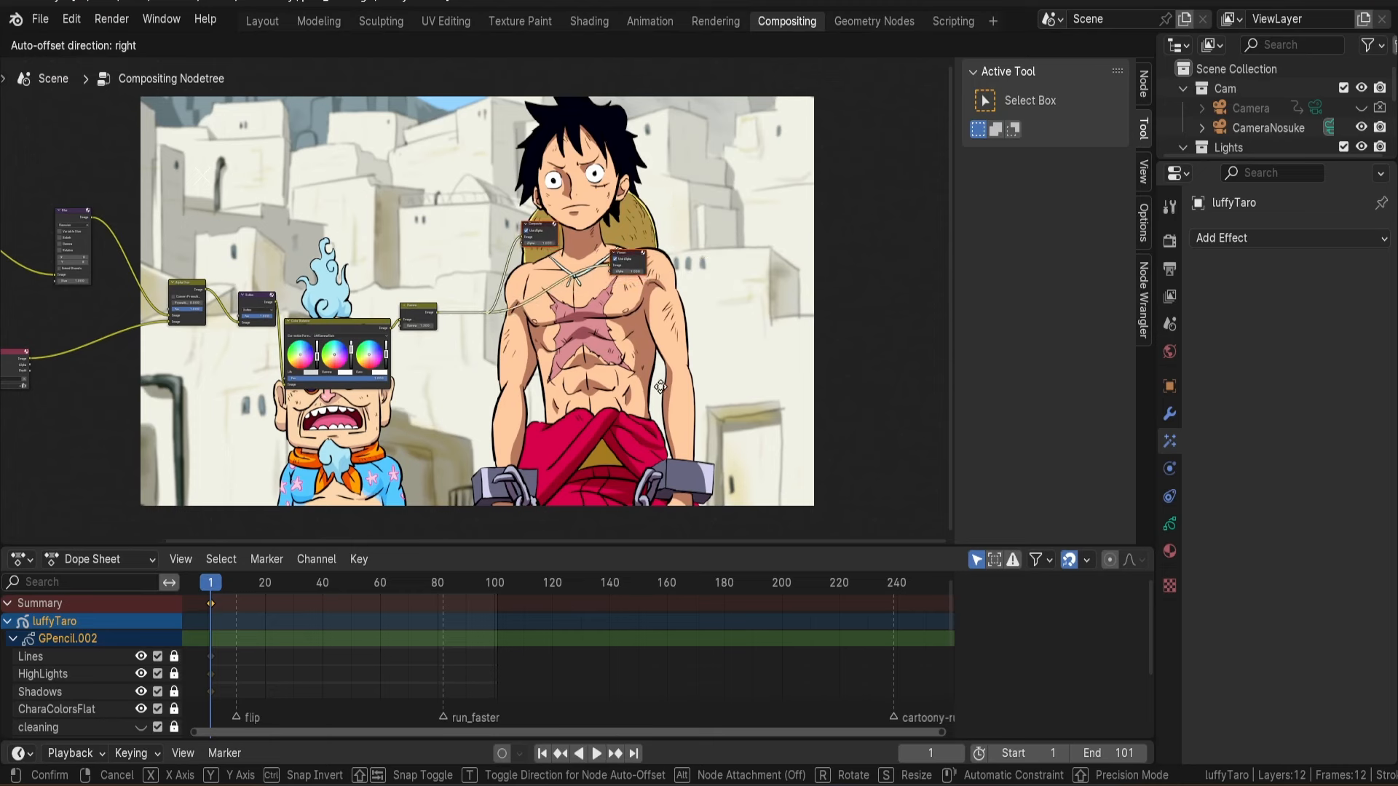
pyautogui.click(513, 364)
pyautogui.moveTo(513, 364); pyautogui.dragTo(739, 361, button='middle')
pyautogui.scroll(3, 115, 204)
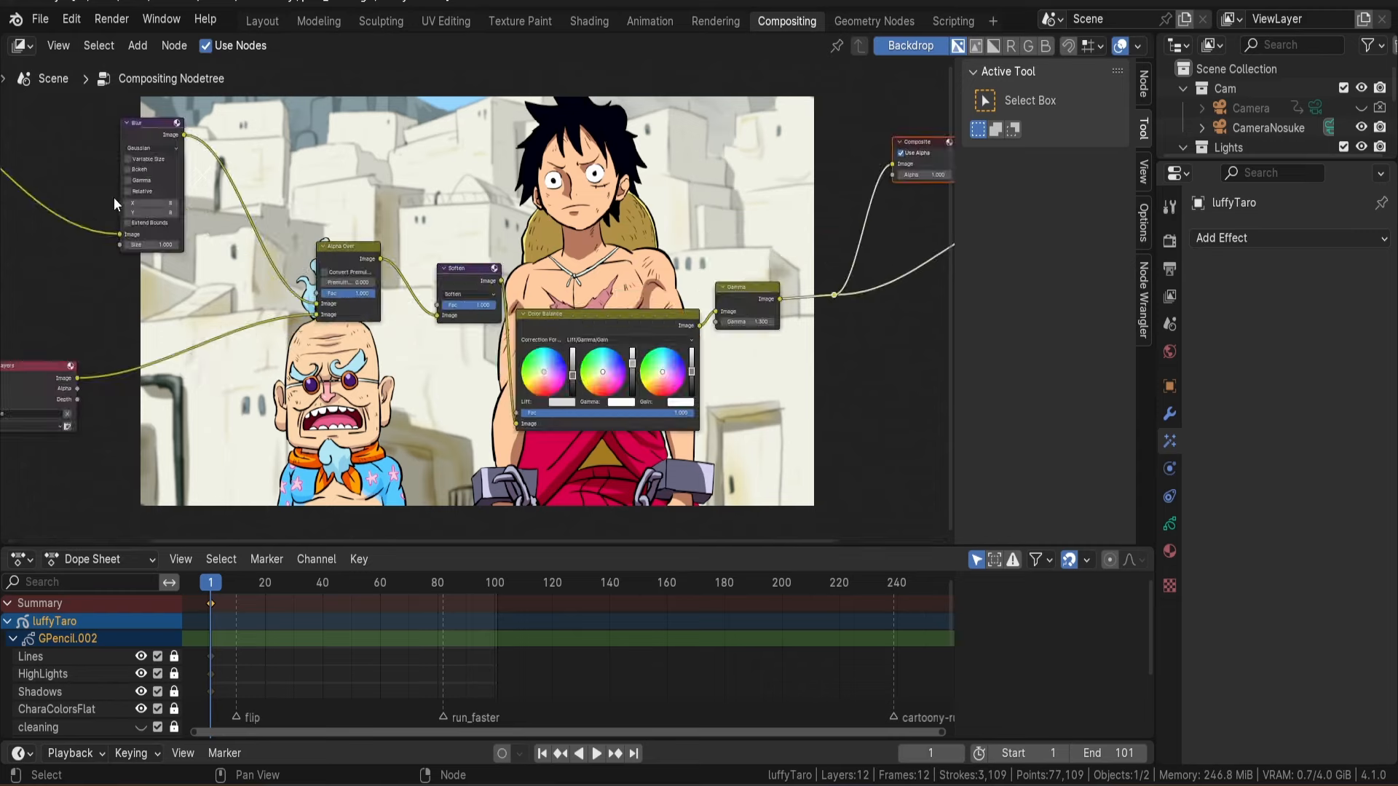
# Examine the compositing chain from Render Layers and Blur through Alpha Over, Soften, Color Balance and Gamma.
pyautogui.moveTo(37, 259); pyautogui.dragTo(644, 419, button='middle')
pyautogui.scroll(8, 478, 317)
pyautogui.scroll(-5, 528, 320)
pyautogui.moveTo(532, 325); pyautogui.dragTo(156, 248, button='middle')
pyautogui.scroll(2, 364, 255)
pyautogui.scroll(-5, 451, 274)
pyautogui.moveTo(522, 331); pyautogui.dragTo(315, 259, button='middle')
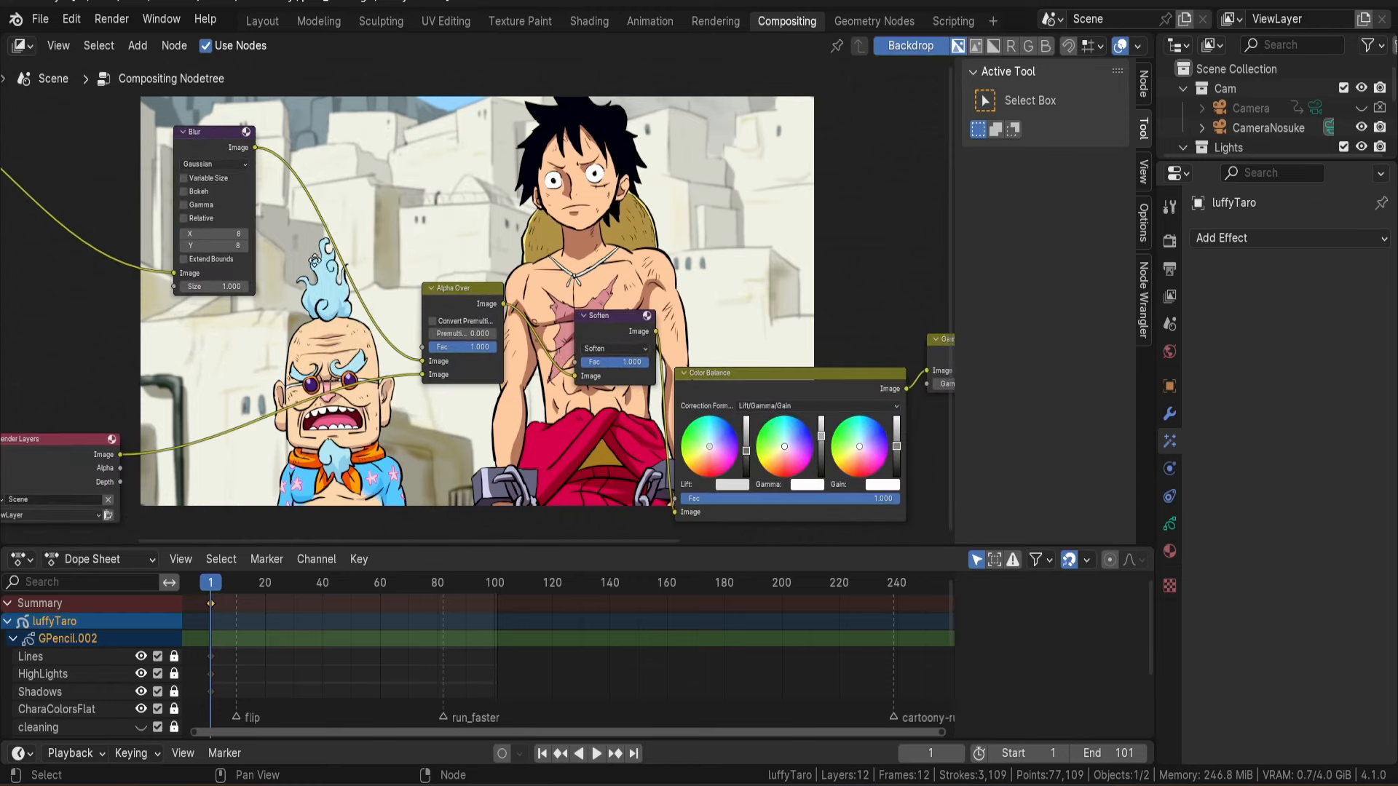
pyautogui.moveTo(396, 116); pyautogui.dragTo(364, 215, button='middle')
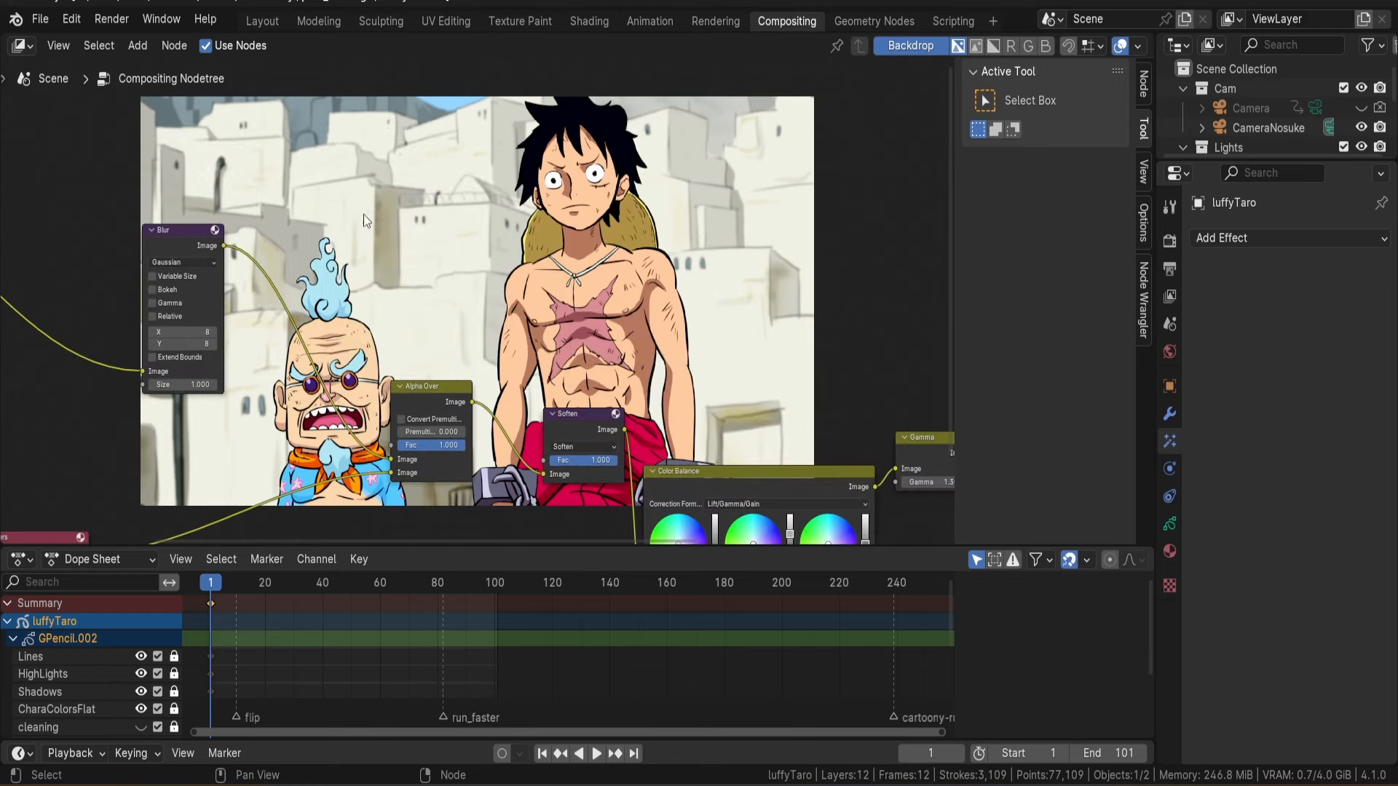
pyautogui.moveTo(940, 449); pyautogui.dragTo(330, 341, button='middle')
# Mute and unmute the Soften node to compare its effect on the image.
pyautogui.click(331, 341)
pyautogui.press('m')
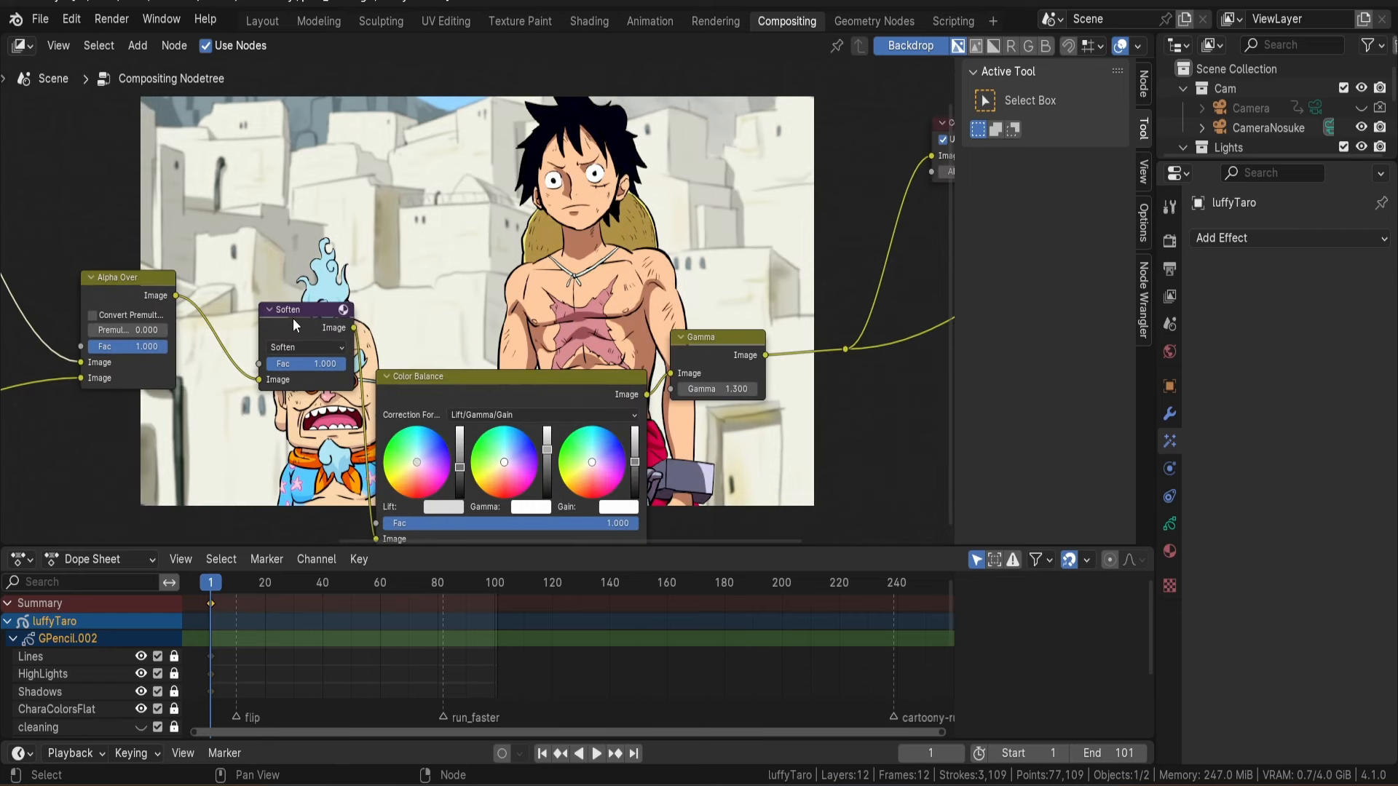
pyautogui.click(292, 318)
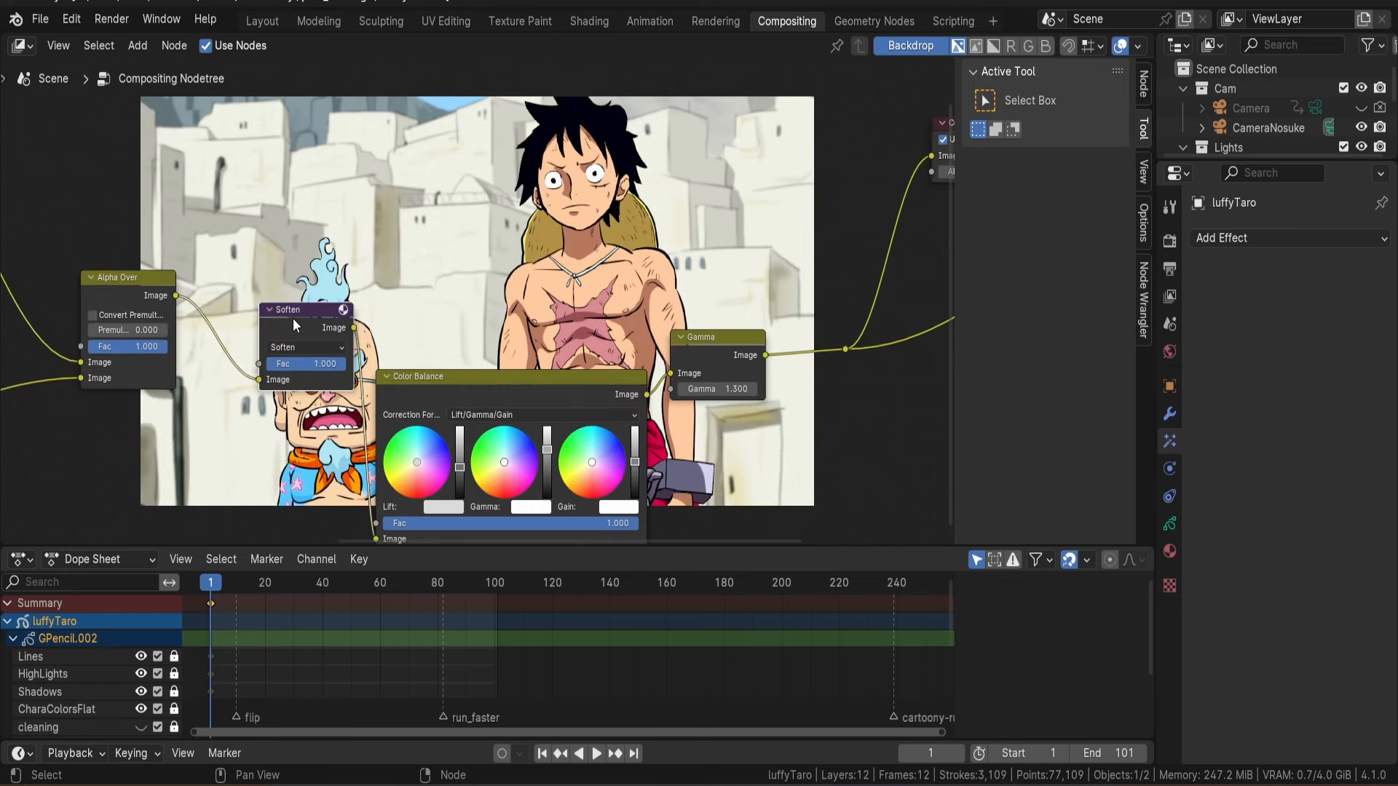
pyautogui.press('m')
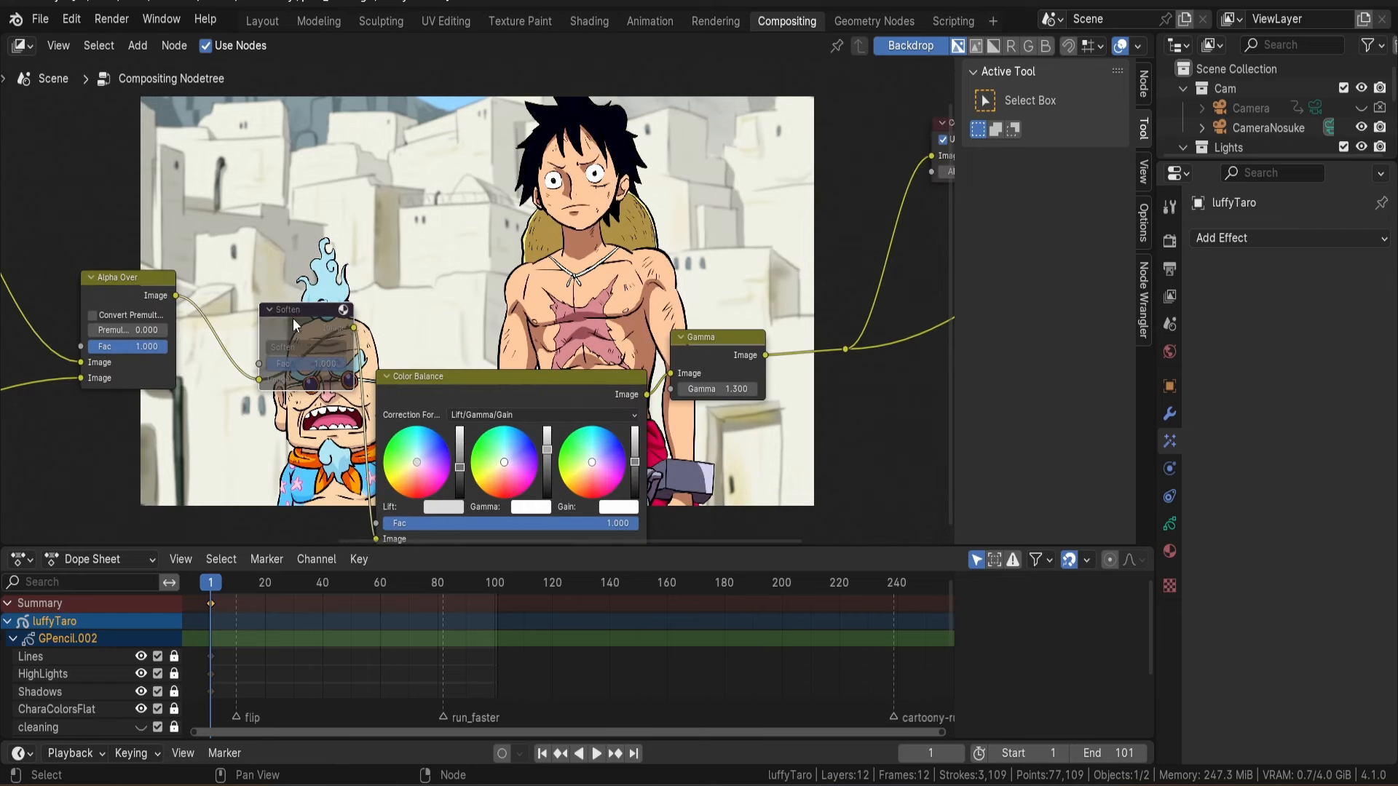
pyautogui.press('m')
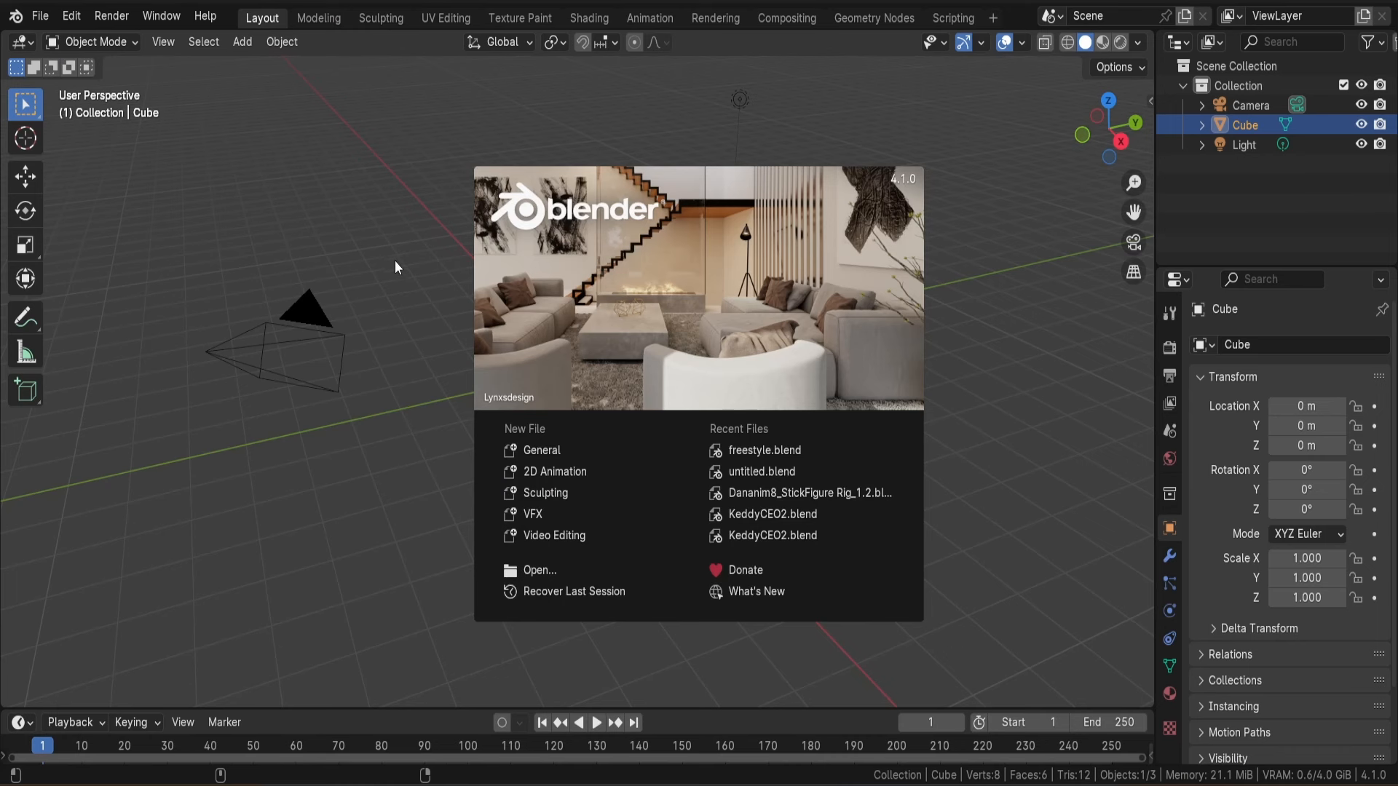
# Dismiss the splash screen and run the 2D Animation Setup on the new default scene.
pyautogui.click(394, 258)
pyautogui.moveTo(395, 256)
pyautogui.mouseDown(button='middle')
pyautogui.moveTo(477, 325)
pyautogui.moveTo(566, 245)
pyautogui.moveTo(377, 248)
pyautogui.mouseUp(button='middle')
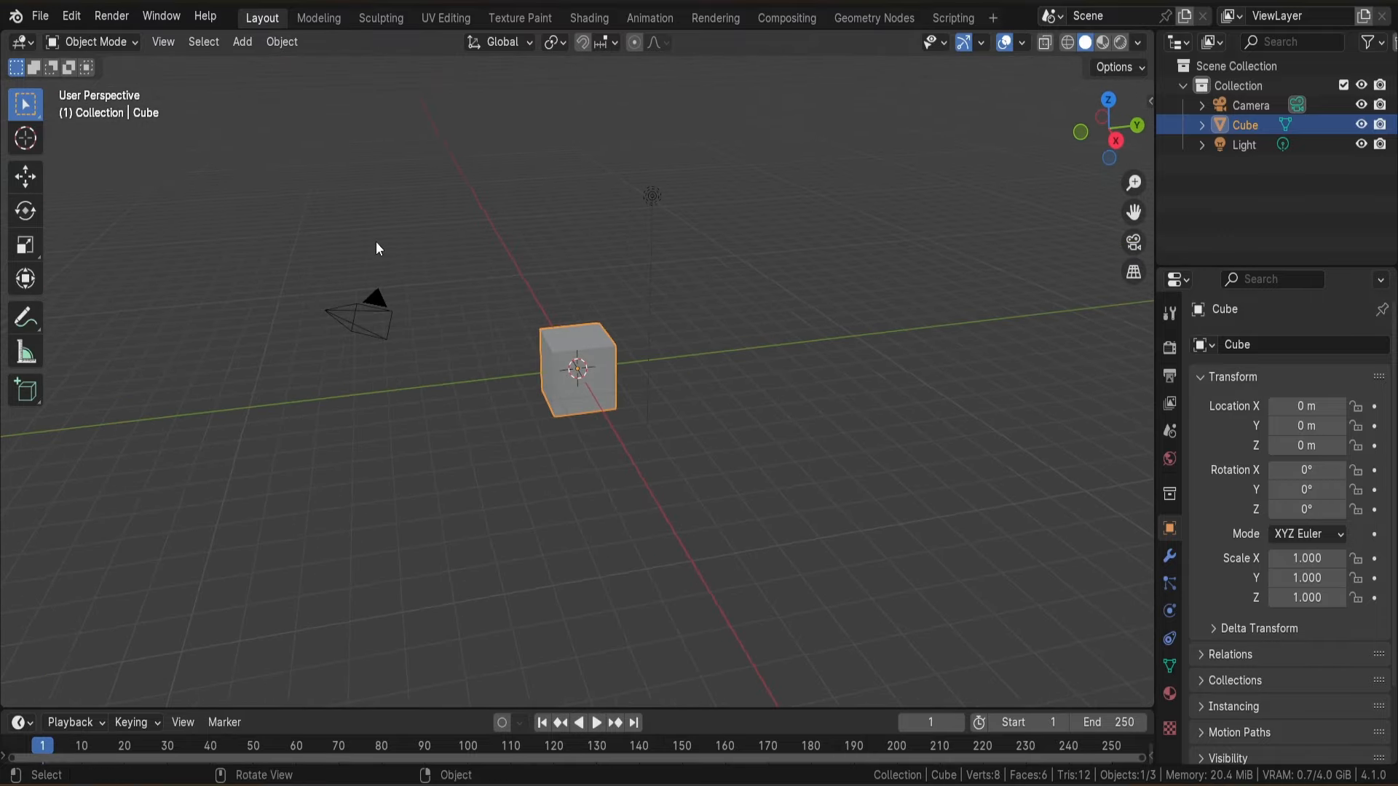
pyautogui.click(1162, 434)
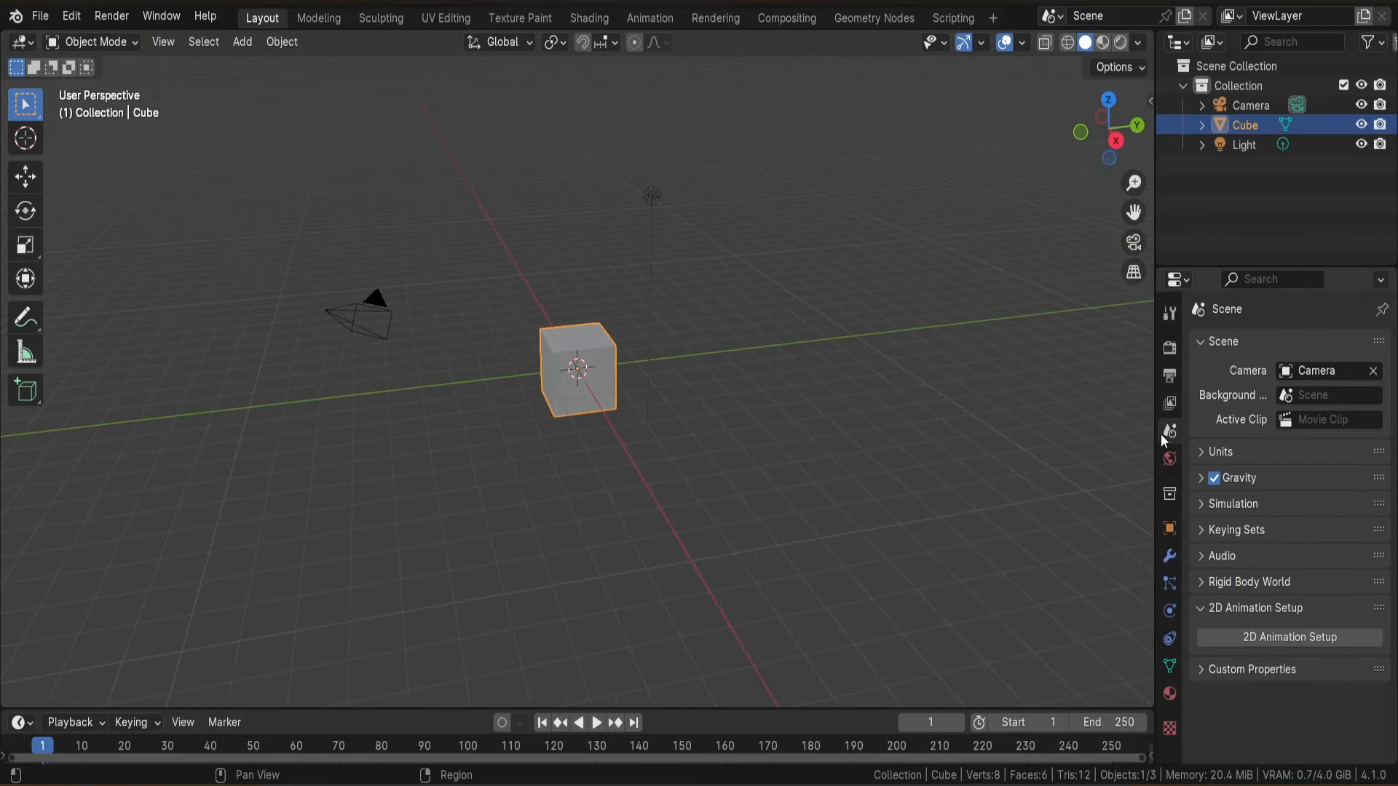
pyautogui.click(1235, 639)
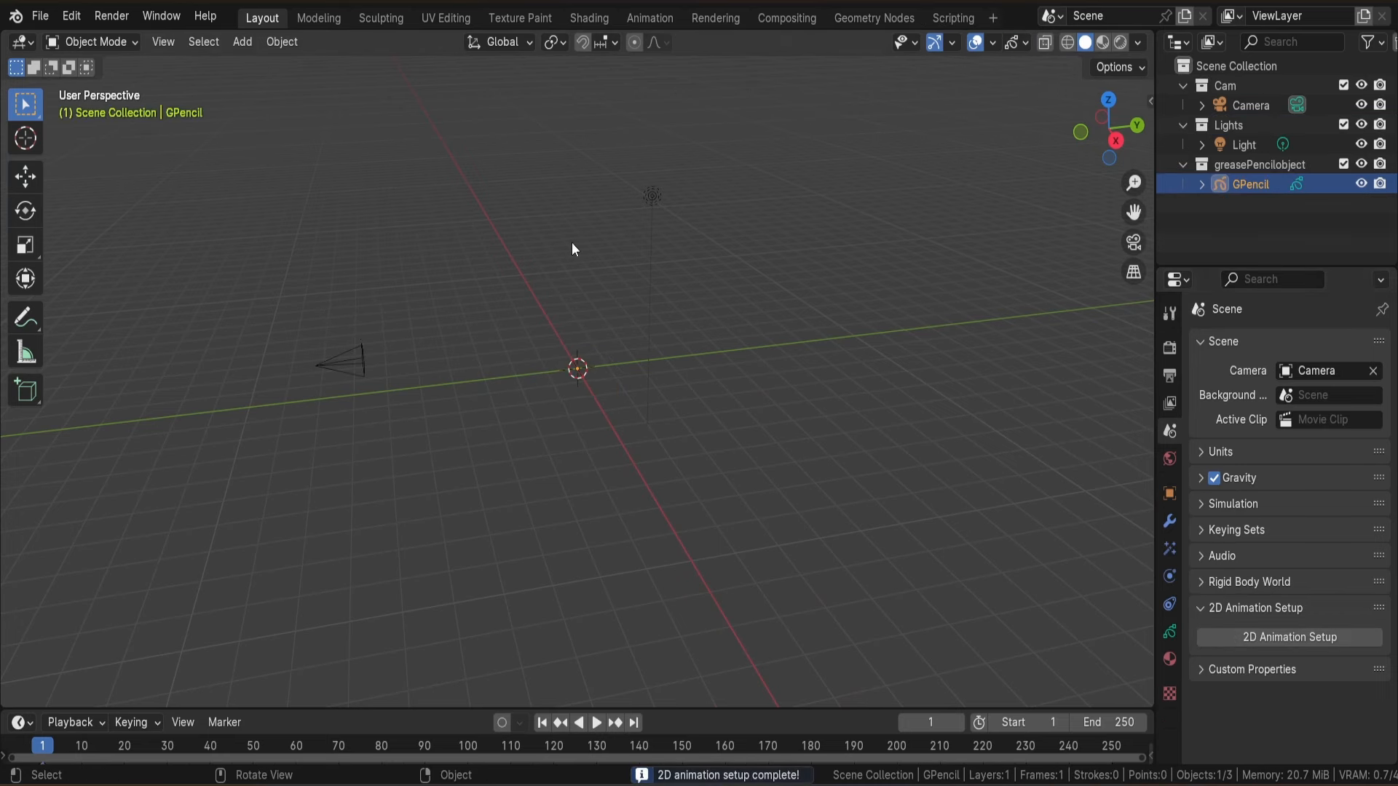
# Look through the camera and set the viewport shading's compositor to Camera.
pyautogui.press('KP_0')
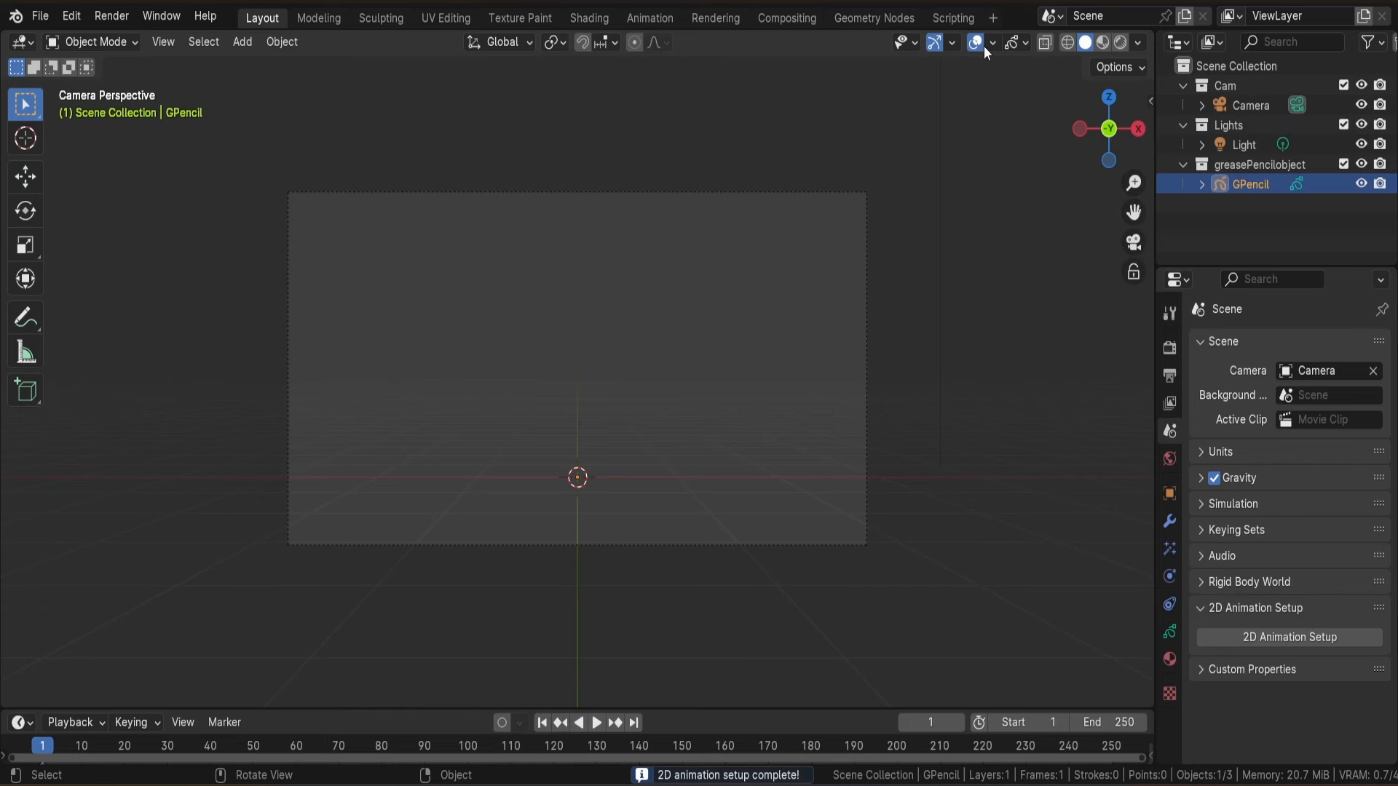
pyautogui.click(1137, 44)
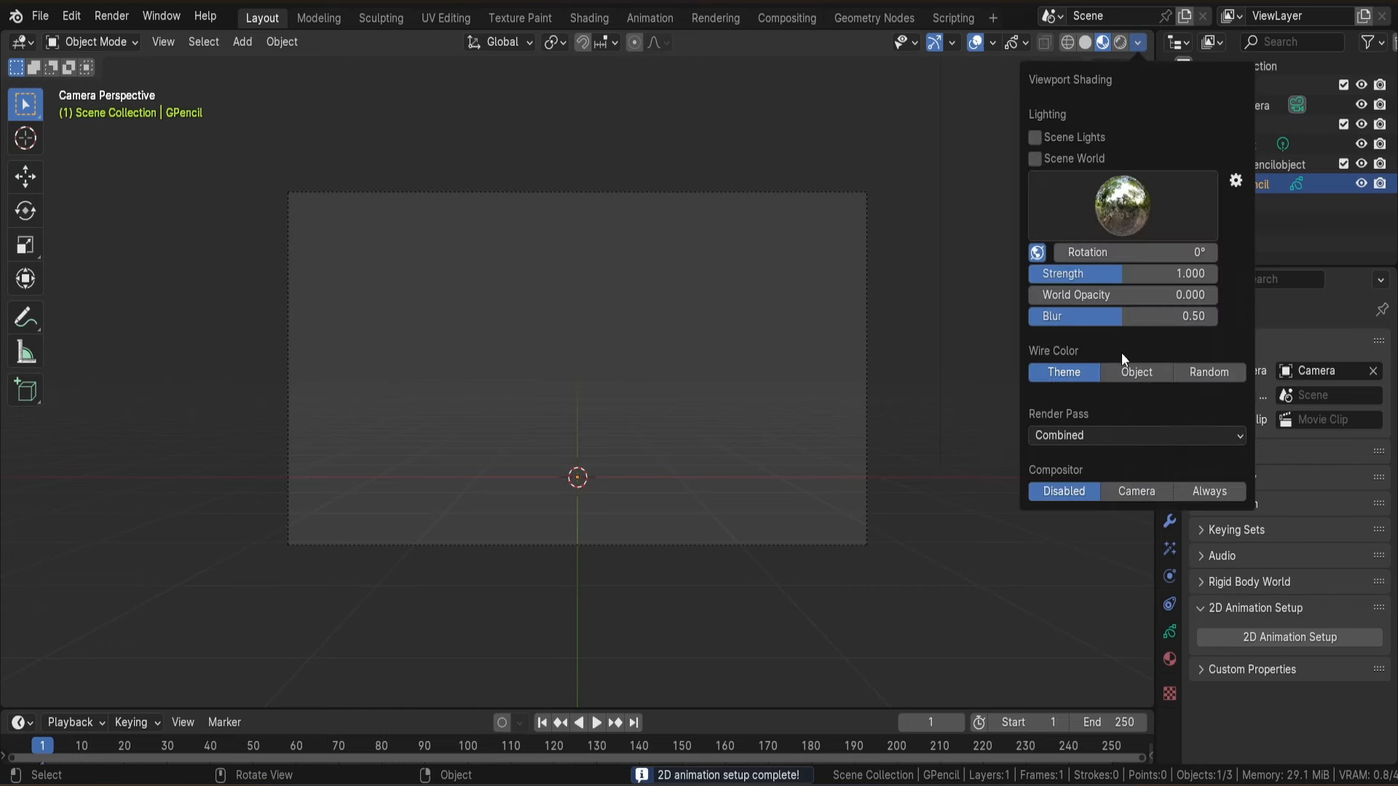
pyautogui.click(1126, 493)
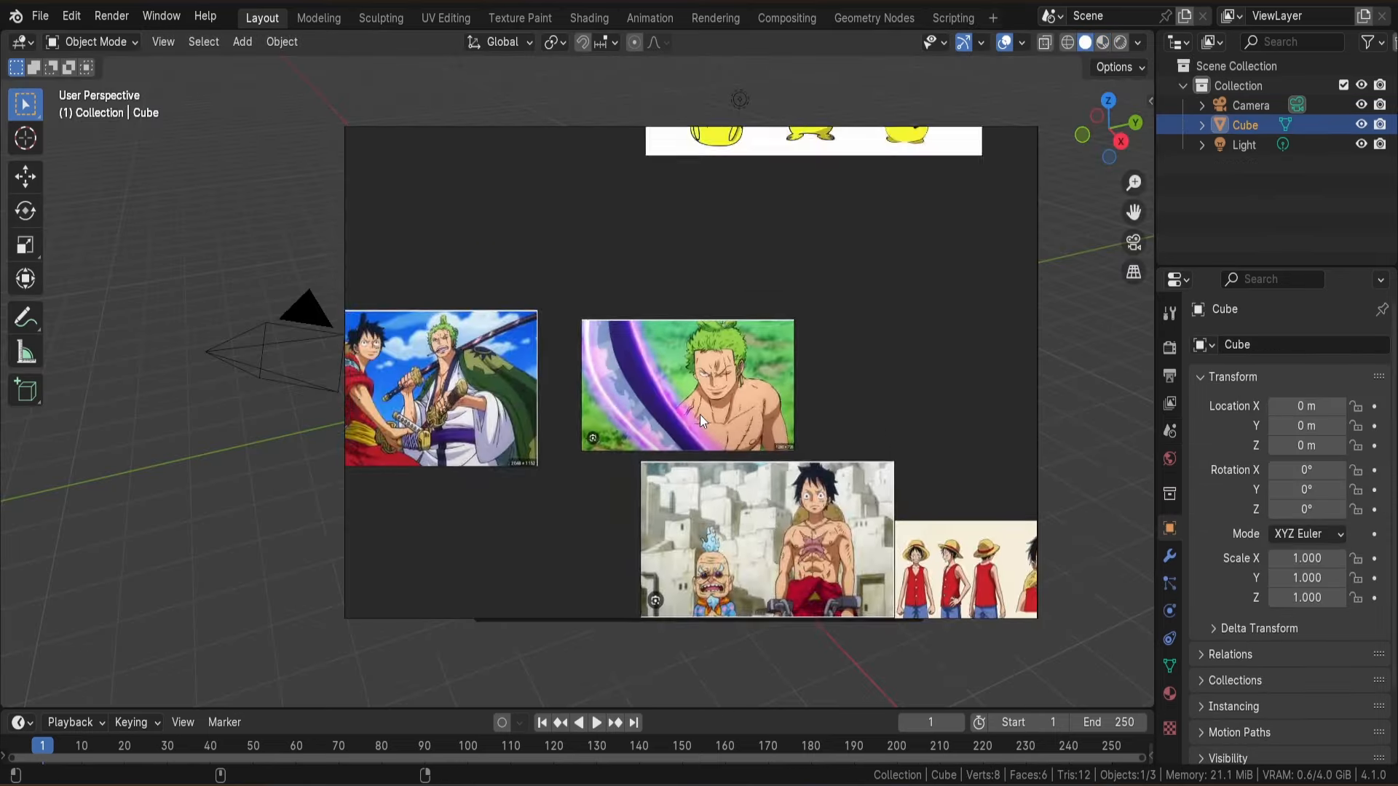
# Enlarge the sword character reference and turn on Autolock Inactive Layers for the grease pencil object.
pyautogui.scroll(5, 700, 413)
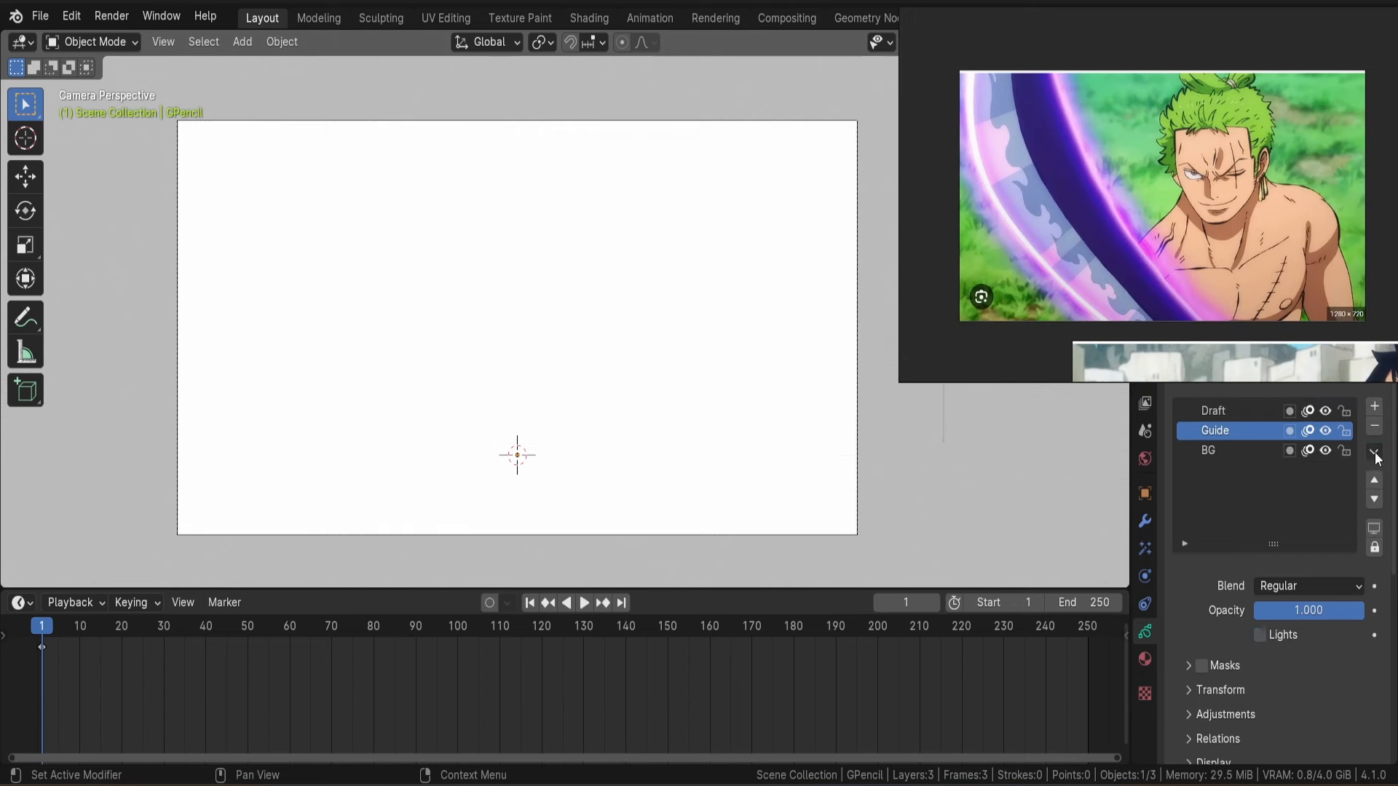
pyautogui.click(1374, 451)
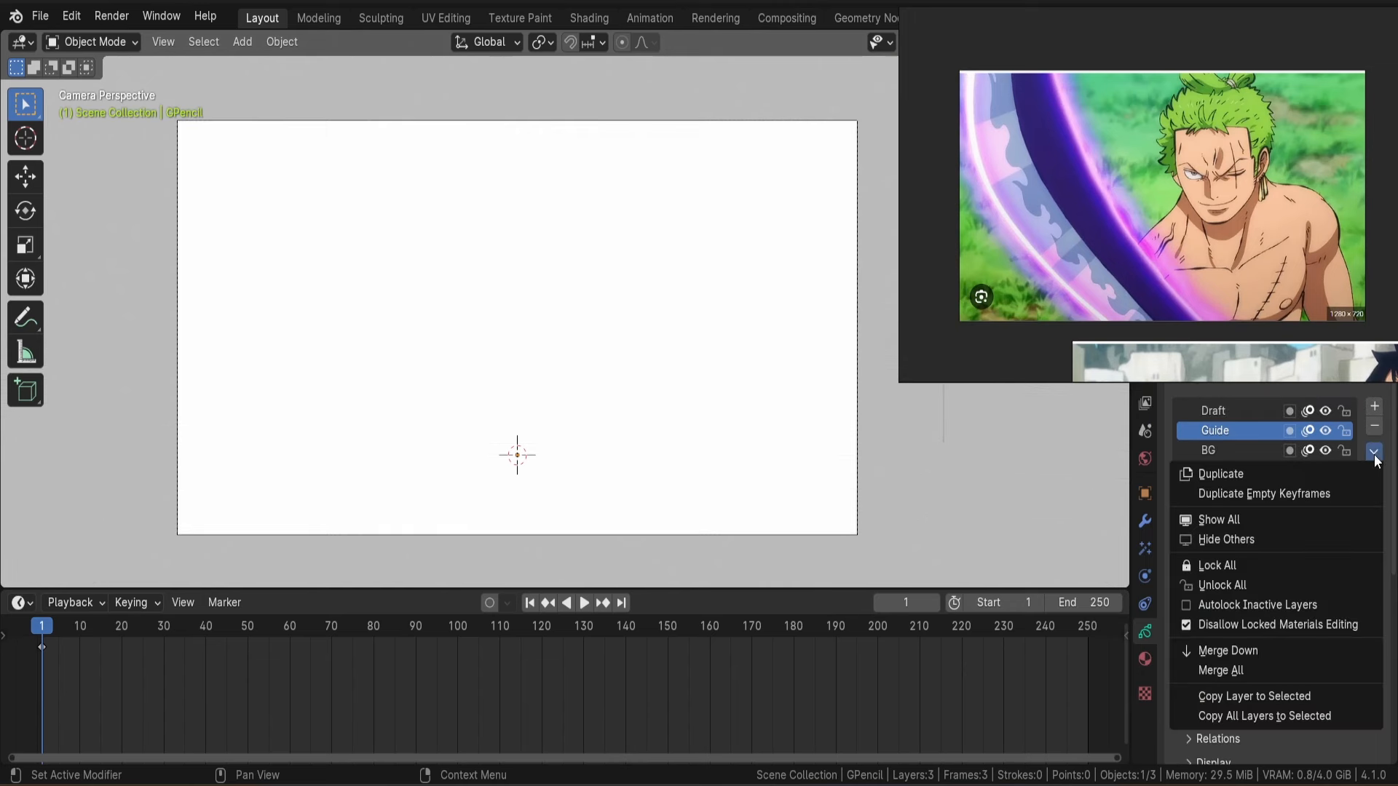
pyautogui.click(1254, 605)
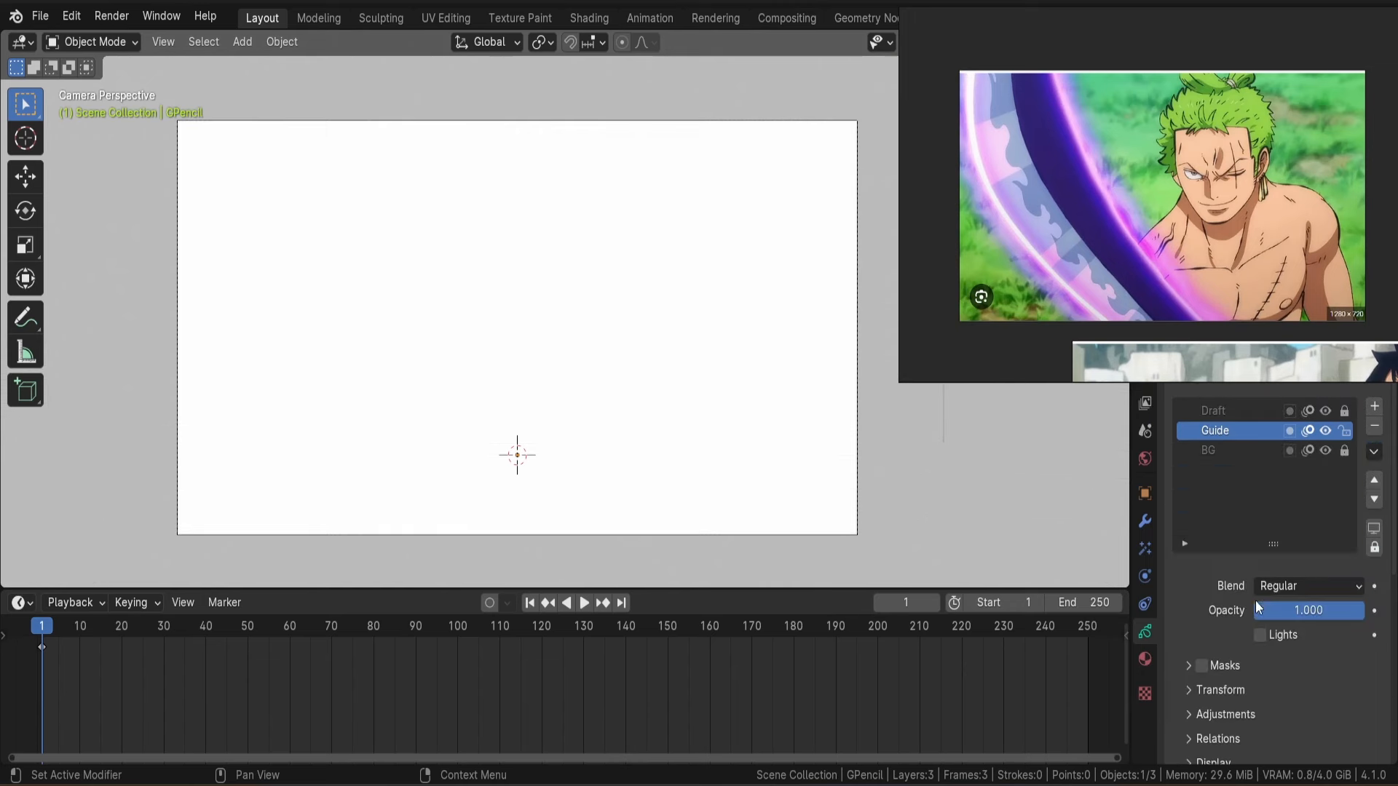
# Draw a horizontal and a vertical guide line across the canvas, and duplicate a line along X.
pyautogui.hotkey('ctrl', 'Tab')
pyautogui.moveTo(172, 273)
pyautogui.mouseDown()
pyautogui.moveTo(256, 353)
pyautogui.moveTo(712, 362)
pyautogui.moveTo(855, 371)
pyautogui.moveTo(860, 387)
pyautogui.mouseUp()
pyautogui.moveTo(306, 109)
pyautogui.mouseDown()
pyautogui.moveTo(419, 406)
pyautogui.moveTo(418, 506)
pyautogui.moveTo(463, 533)
pyautogui.mouseUp()
pyautogui.press('Tab')
pyautogui.press('l')
pyautogui.hotkey('shift', 'd')
pyautogui.press('x')
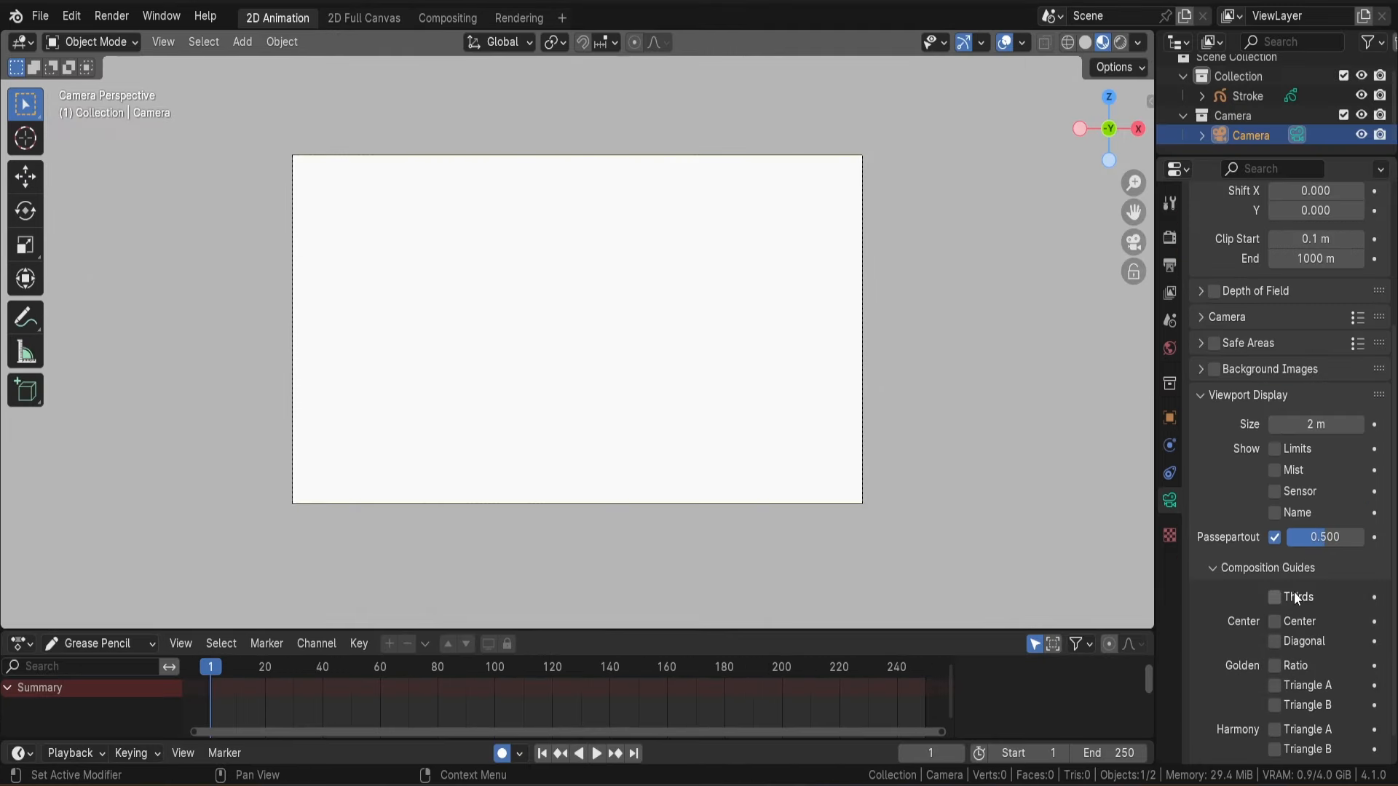
# Toggle the camera's Thirds composition guide on and off.
pyautogui.click(1278, 595)
pyautogui.click(1278, 597)
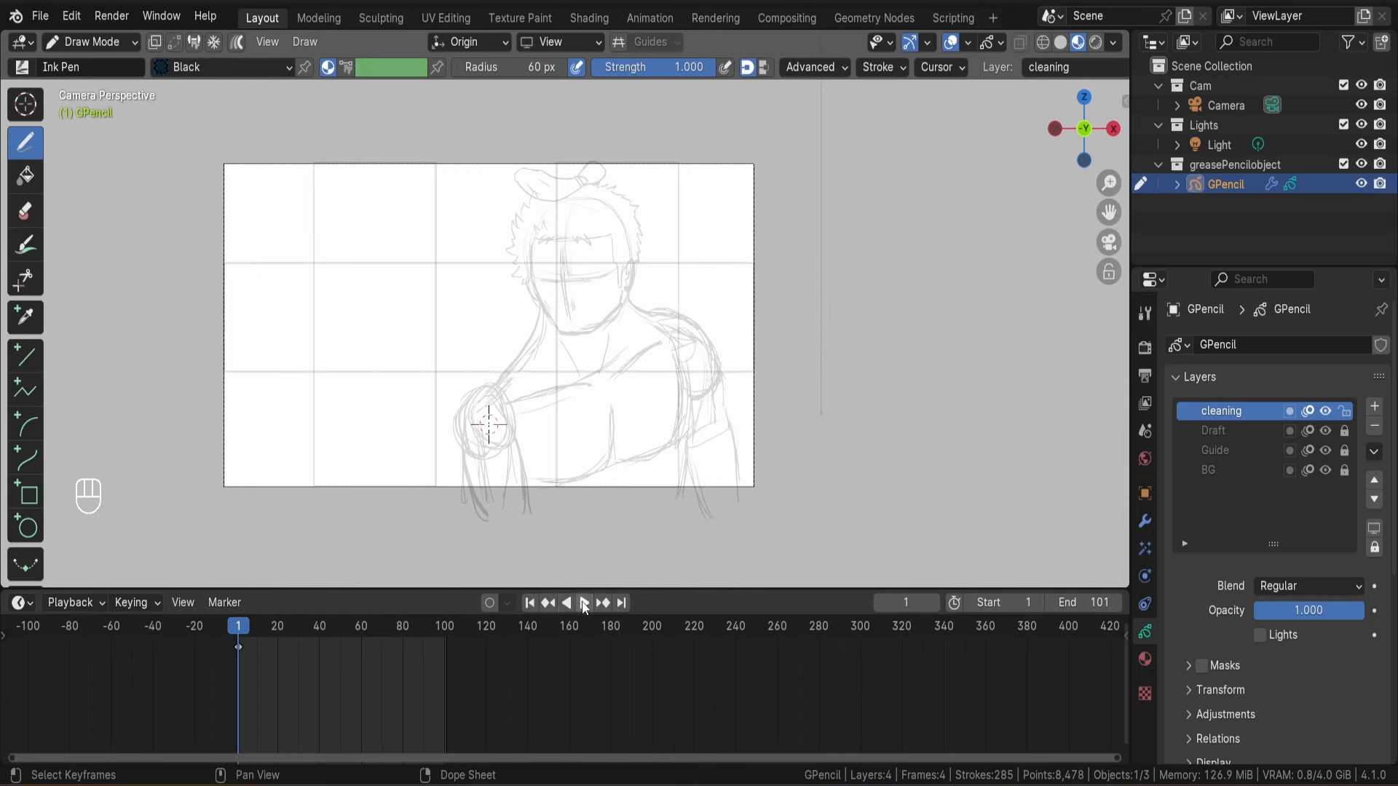
# Play the line-art build animation and hide the Draft layer.
pyautogui.click(585, 604)
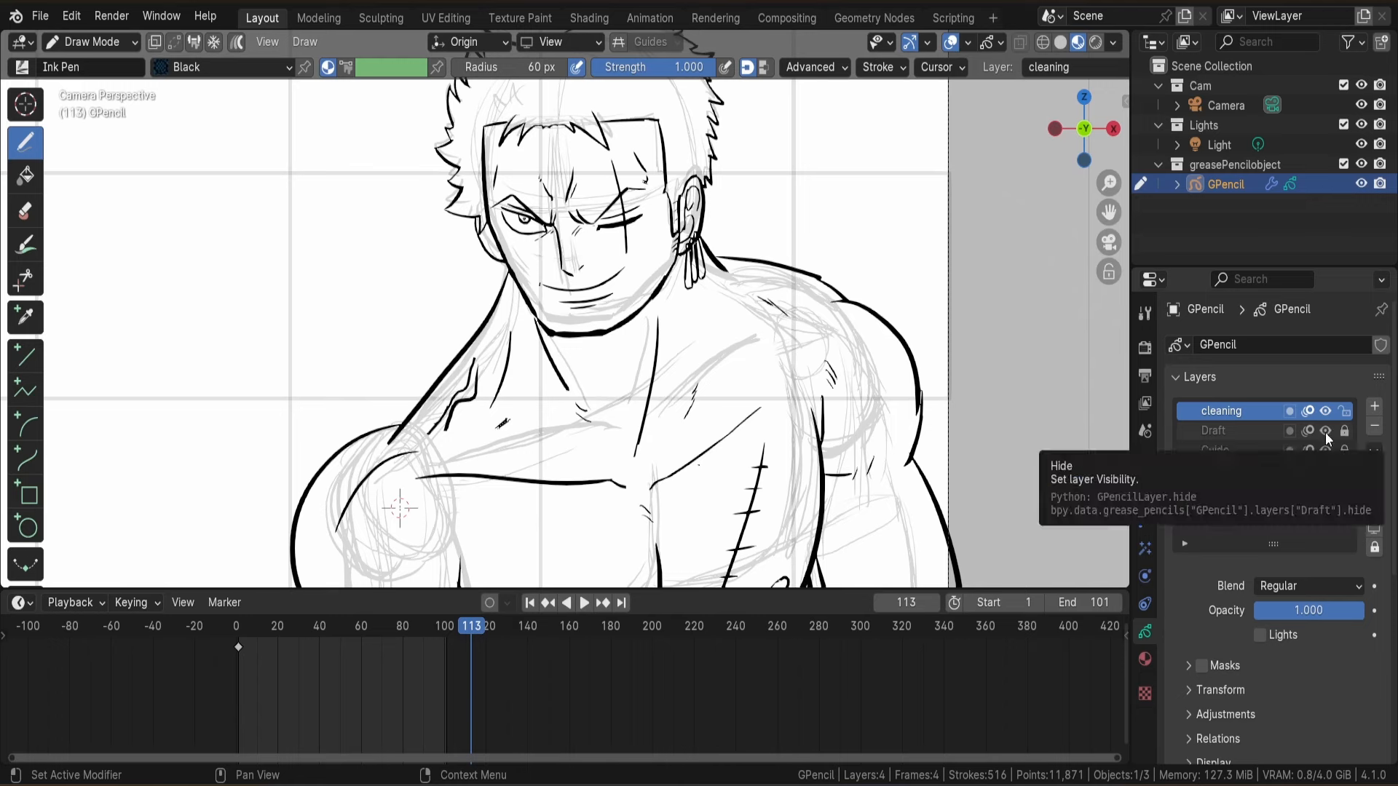
pyautogui.click(1326, 431)
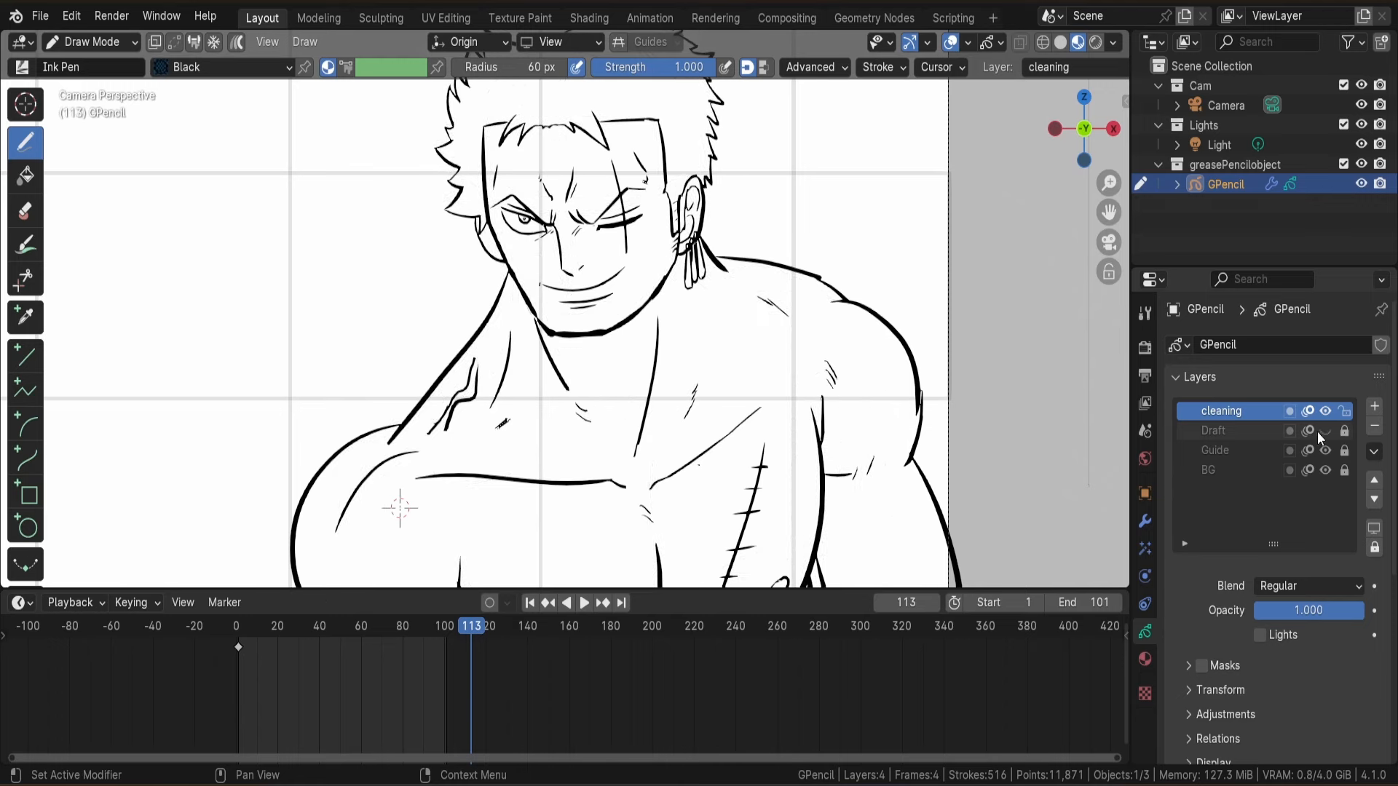
pyautogui.scroll(-6, 821, 283)
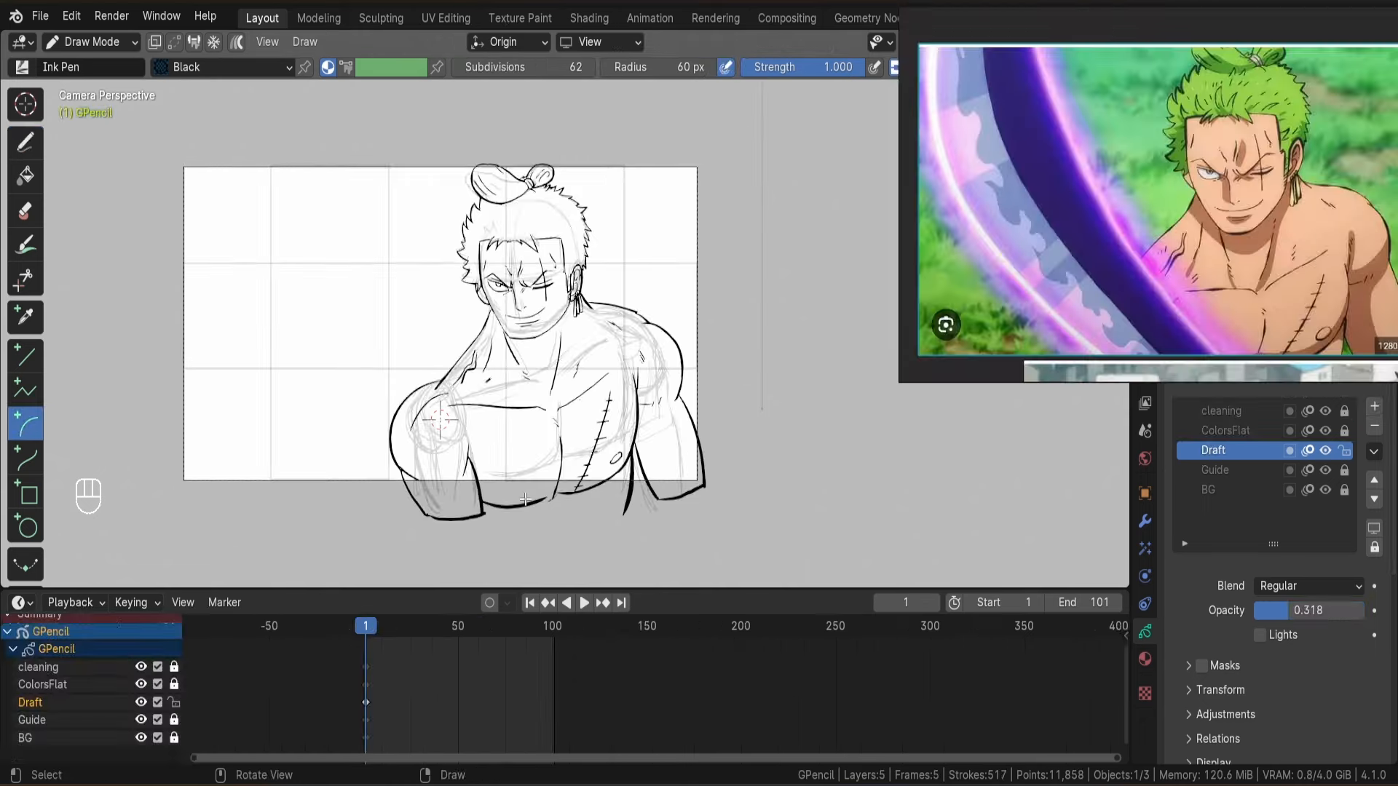
# Sketch the curved sword outline with arcs sweeping from below the chest to the canvas's upper left on the Draft layer.
pyautogui.moveTo(526, 498)
pyautogui.mouseDown()
pyautogui.moveTo(403, 321)
pyautogui.moveTo(227, 142)
pyautogui.moveTo(227, 122)
pyautogui.mouseUp()
pyautogui.moveTo(428, 499)
pyautogui.mouseDown()
pyautogui.moveTo(241, 251)
pyautogui.moveTo(190, 128)
pyautogui.mouseUp()
pyautogui.moveTo(335, 376)
pyautogui.mouseDown()
pyautogui.moveTo(211, 382)
pyautogui.moveTo(204, 396)
pyautogui.mouseUp()
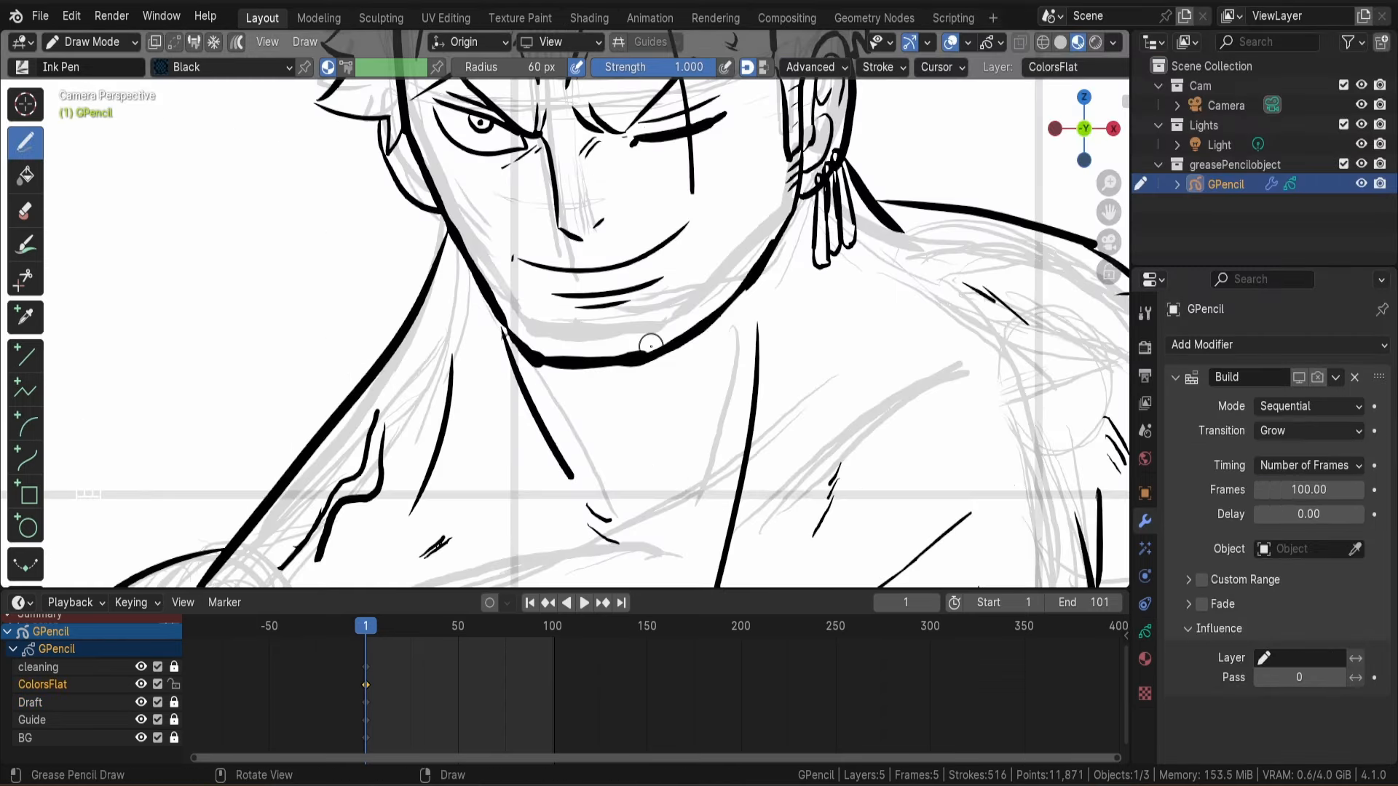
# Inspect the inked lines around the face and neck in Edit Mode and start a stroke thickness adjustment.
pyautogui.scroll(-4, 641, 361)
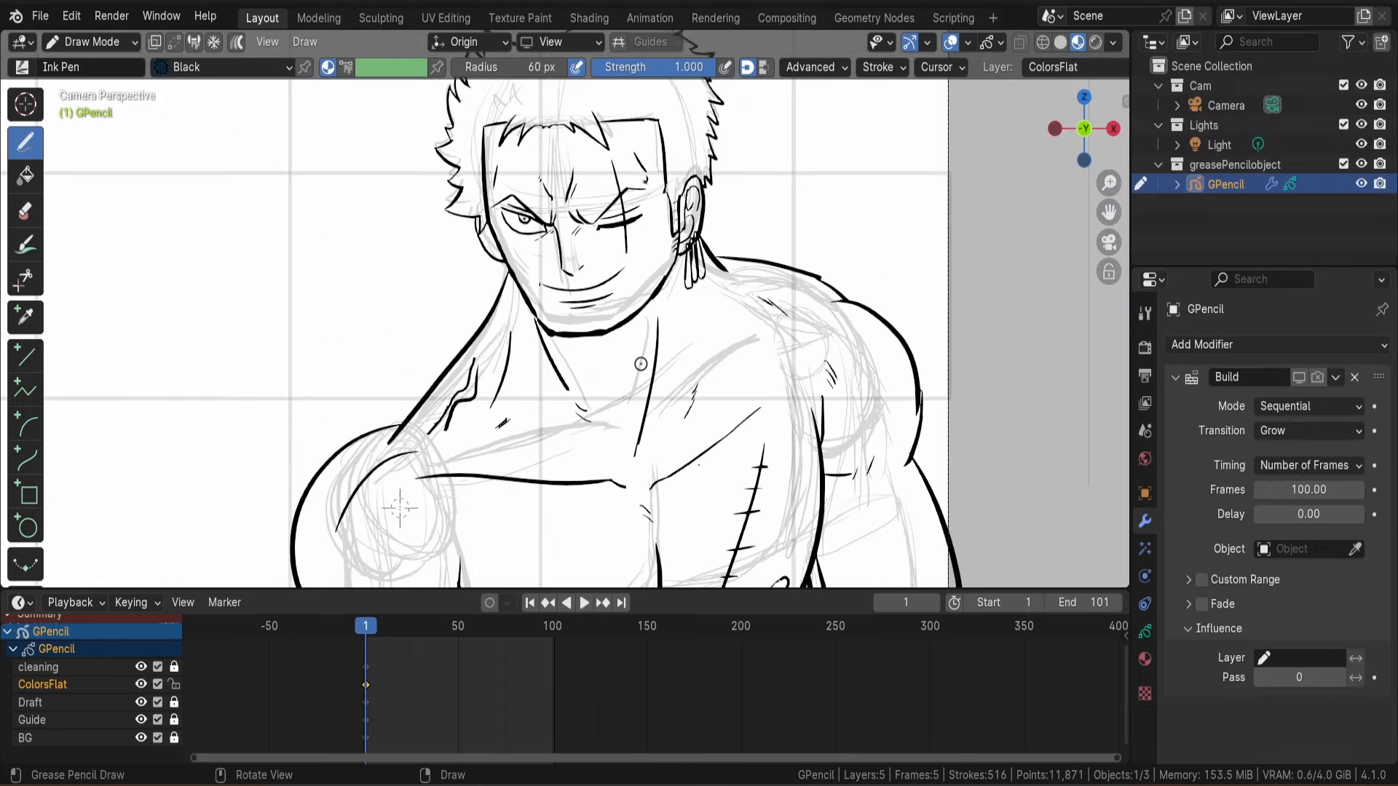
pyautogui.scroll(2, 640, 363)
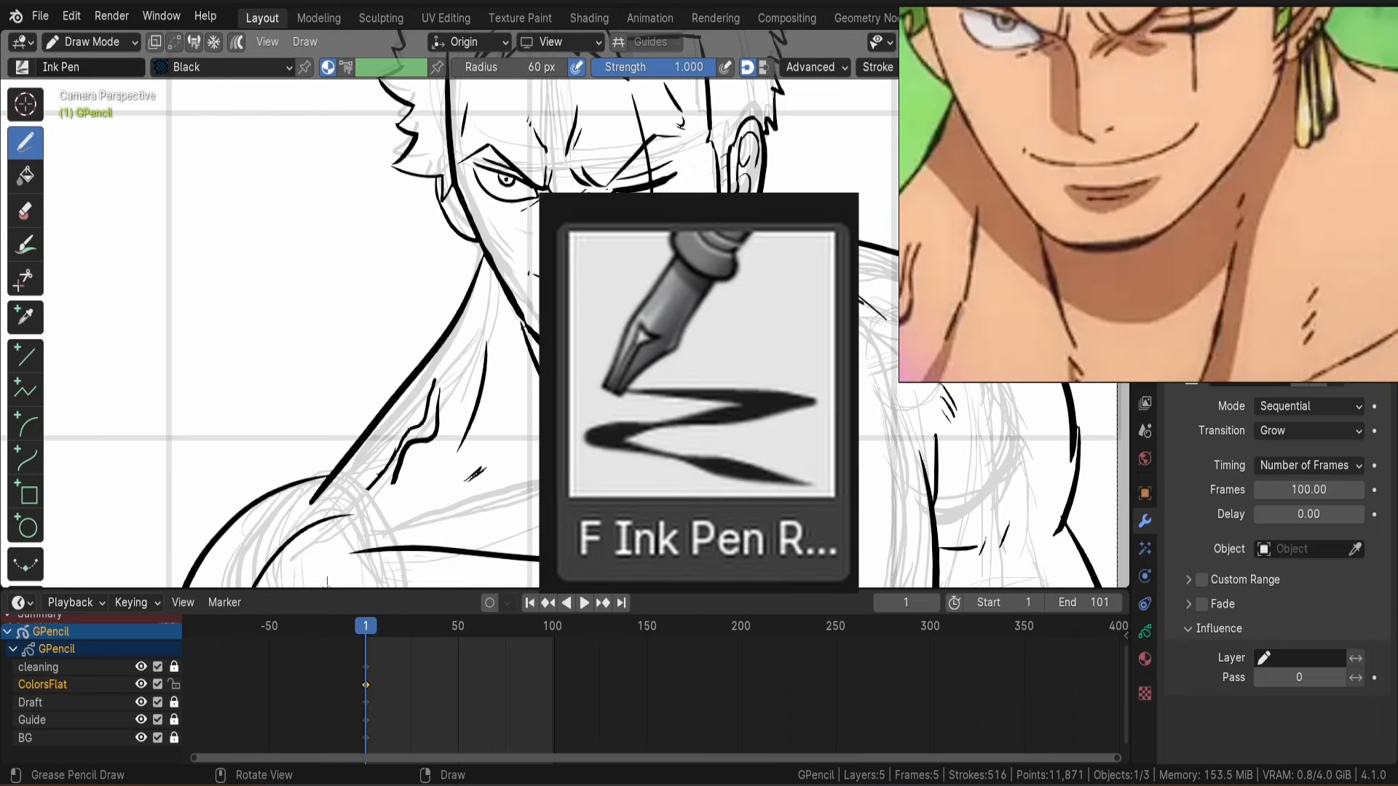
pyautogui.press('Tab')
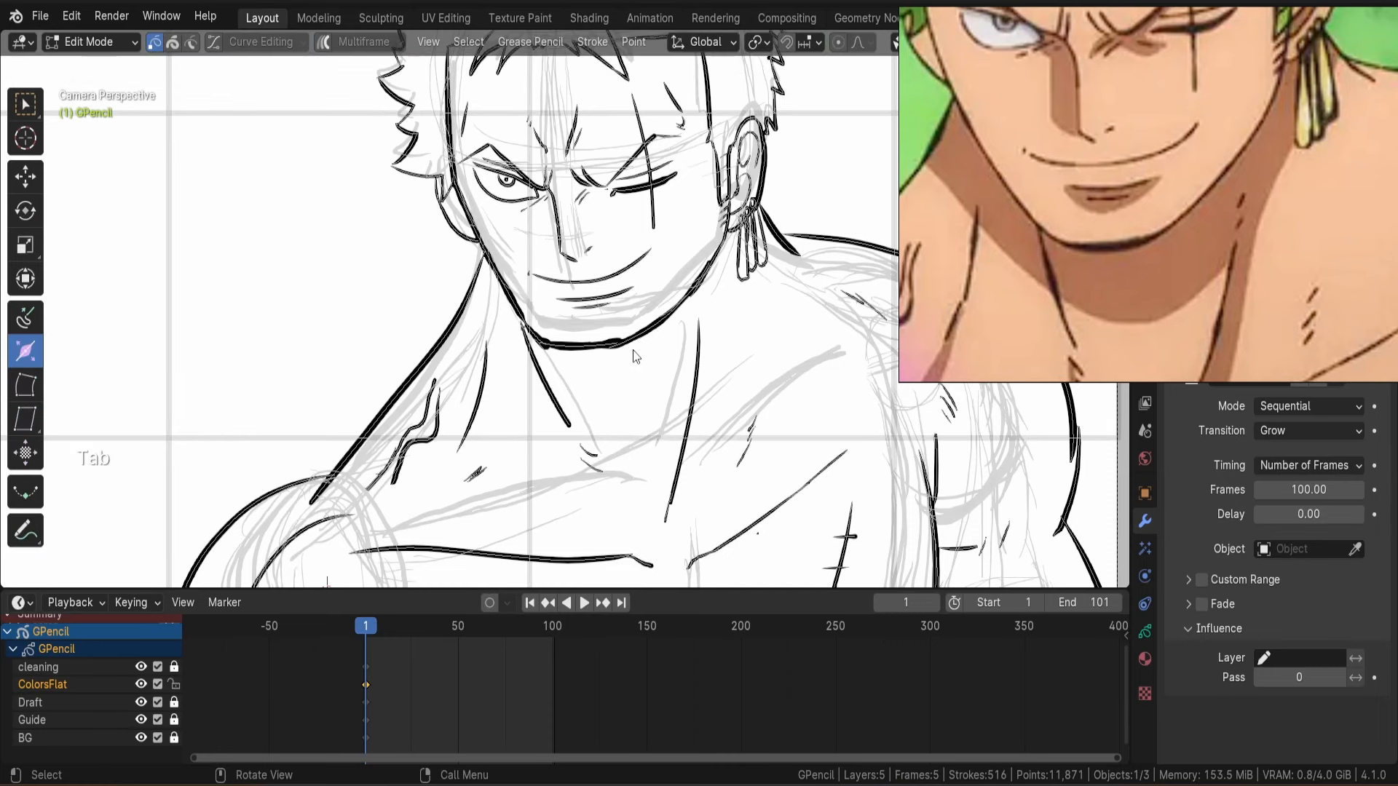
pyautogui.scroll(2, 638, 357)
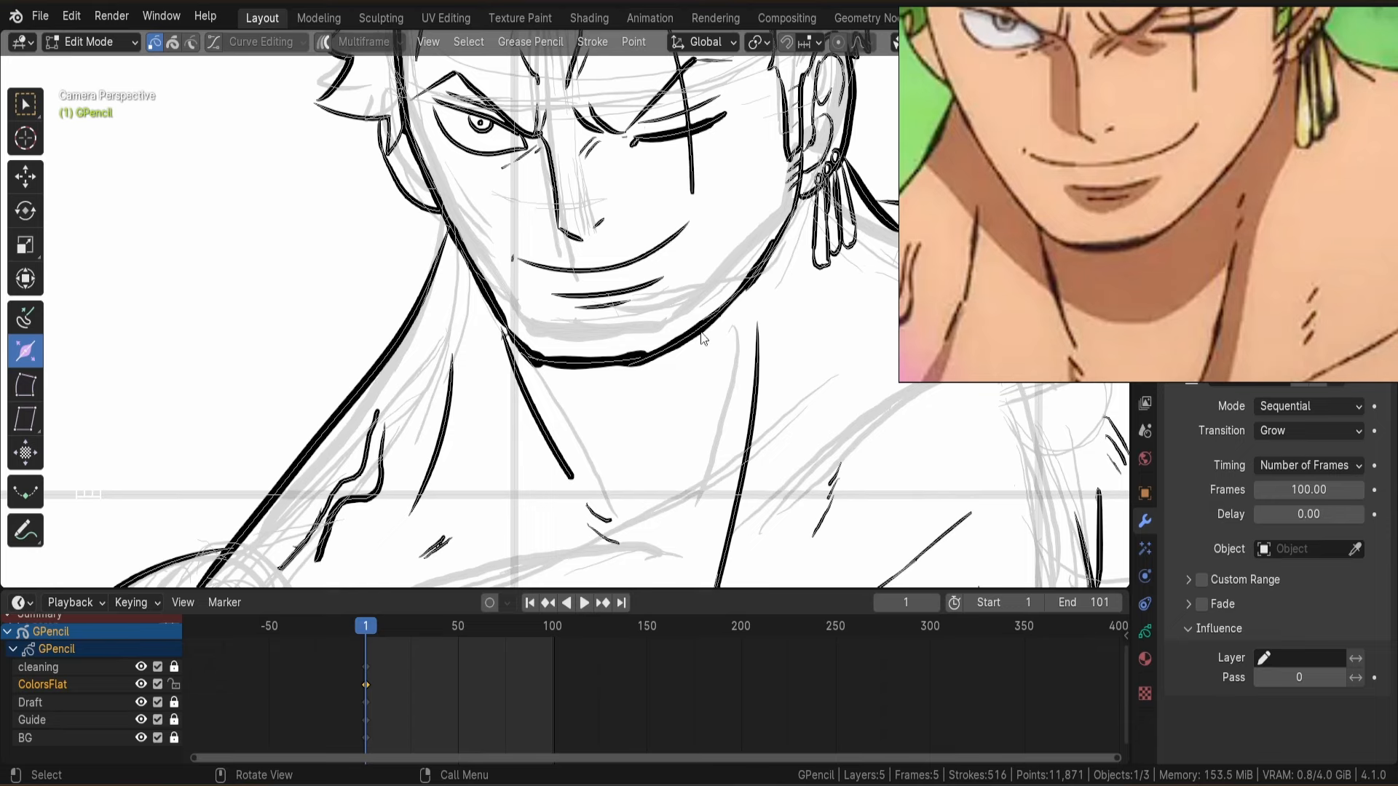
pyautogui.scroll(-5, 505, 277)
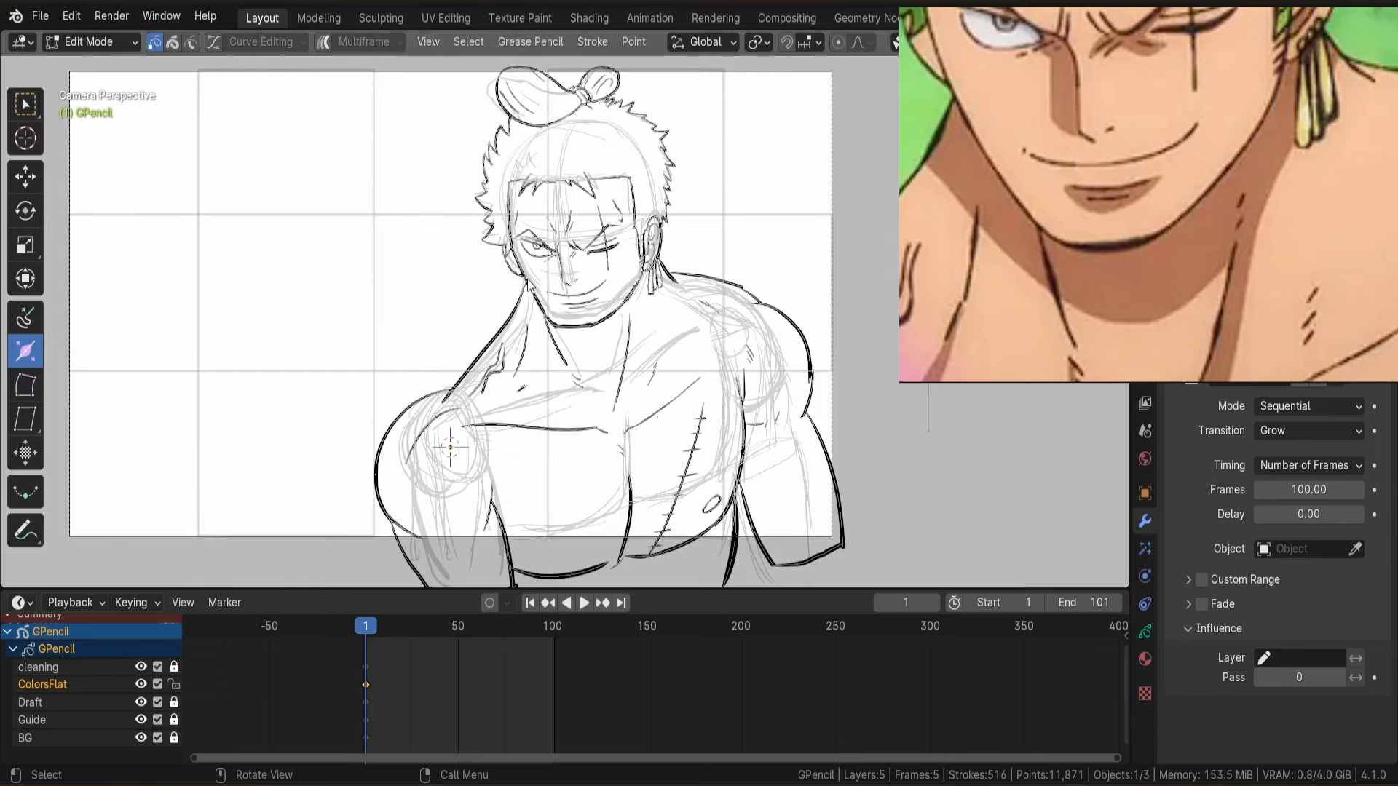
pyautogui.scroll(7, 527, 279)
pyautogui.scroll(-5, 527, 279)
pyautogui.scroll(2, 502, 264)
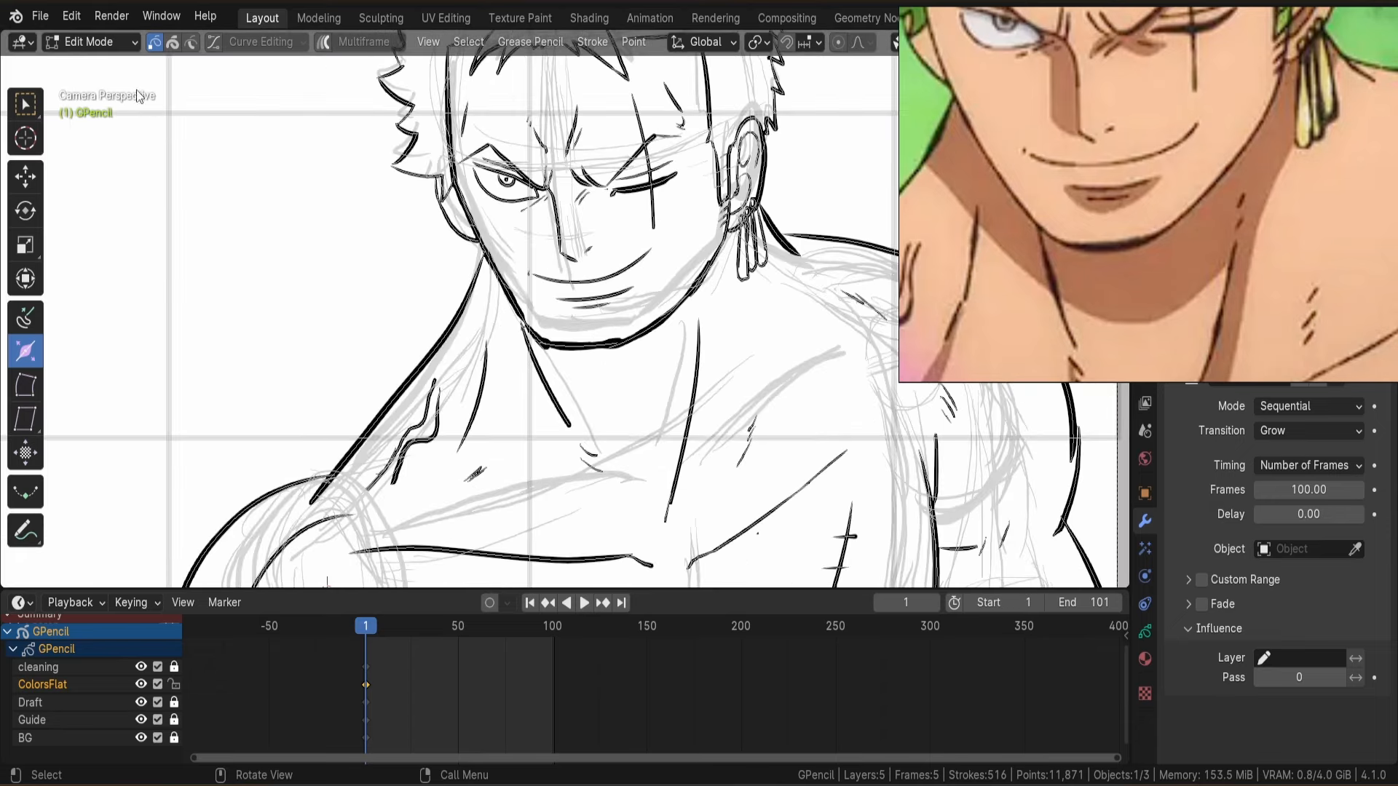
pyautogui.hotkey('alt', 's')
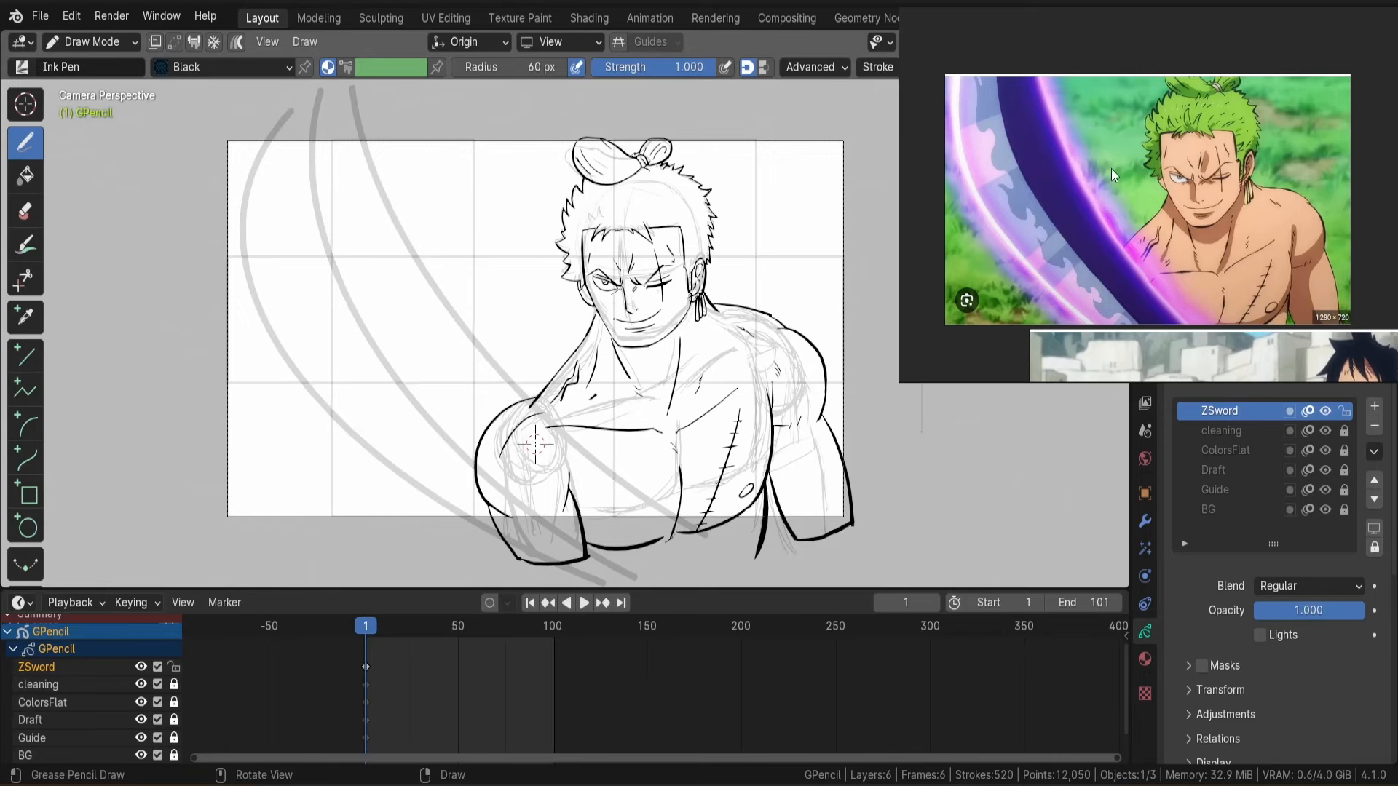
# Add a fill-only material named ZoroHair and sample its fill color from the green hair in the repositioned reference image.
pyautogui.moveTo(1171, 153); pyautogui.dragTo(294, 212)
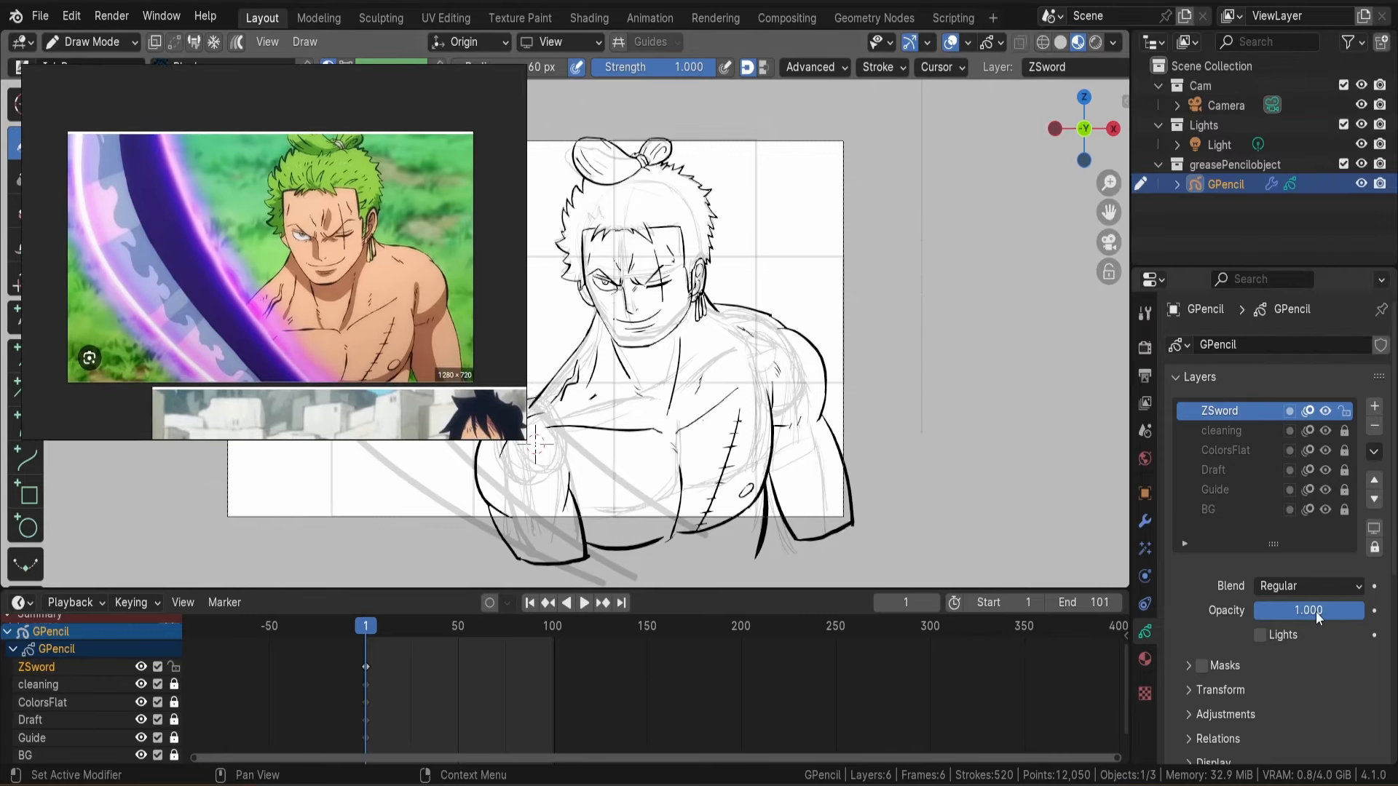
pyautogui.click(1145, 659)
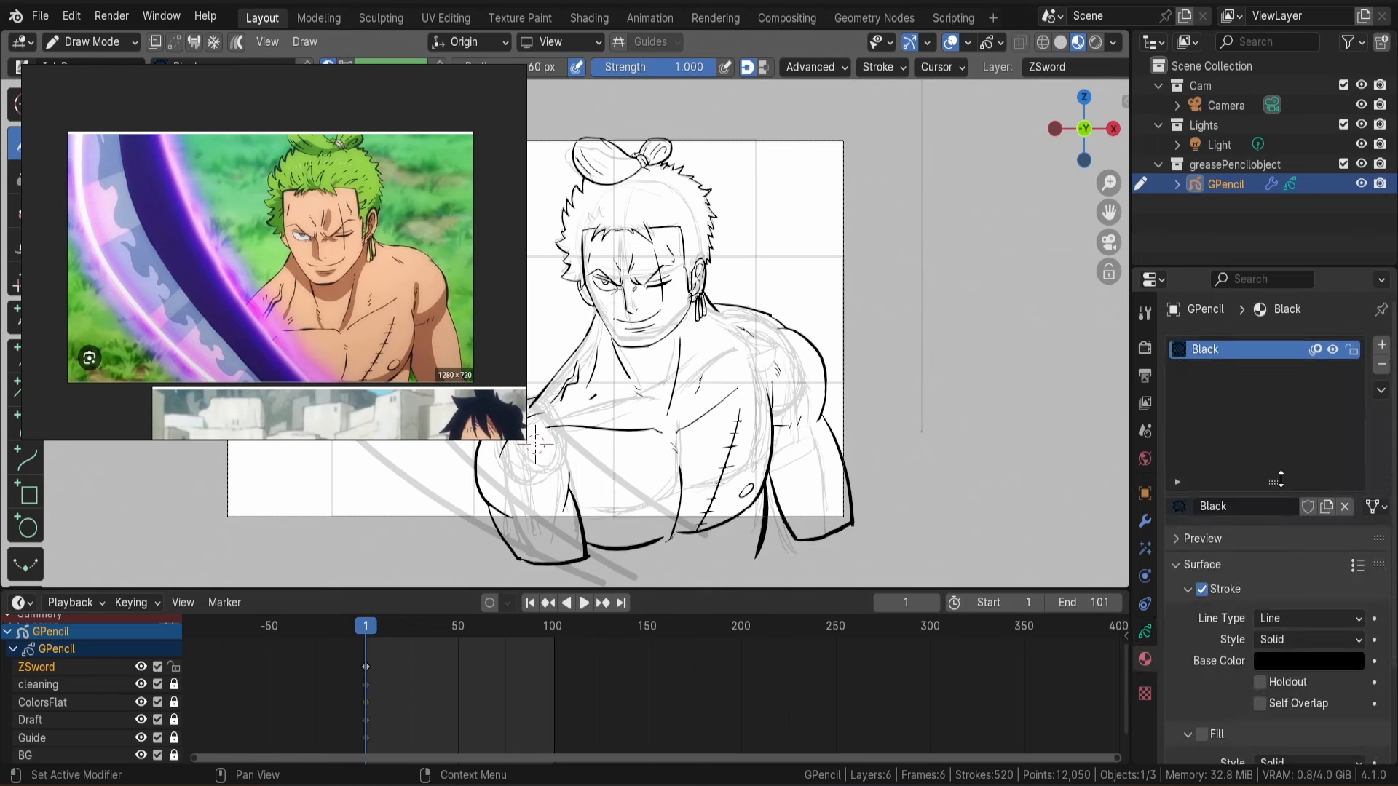
pyautogui.click(1383, 347)
pyautogui.click(1268, 507)
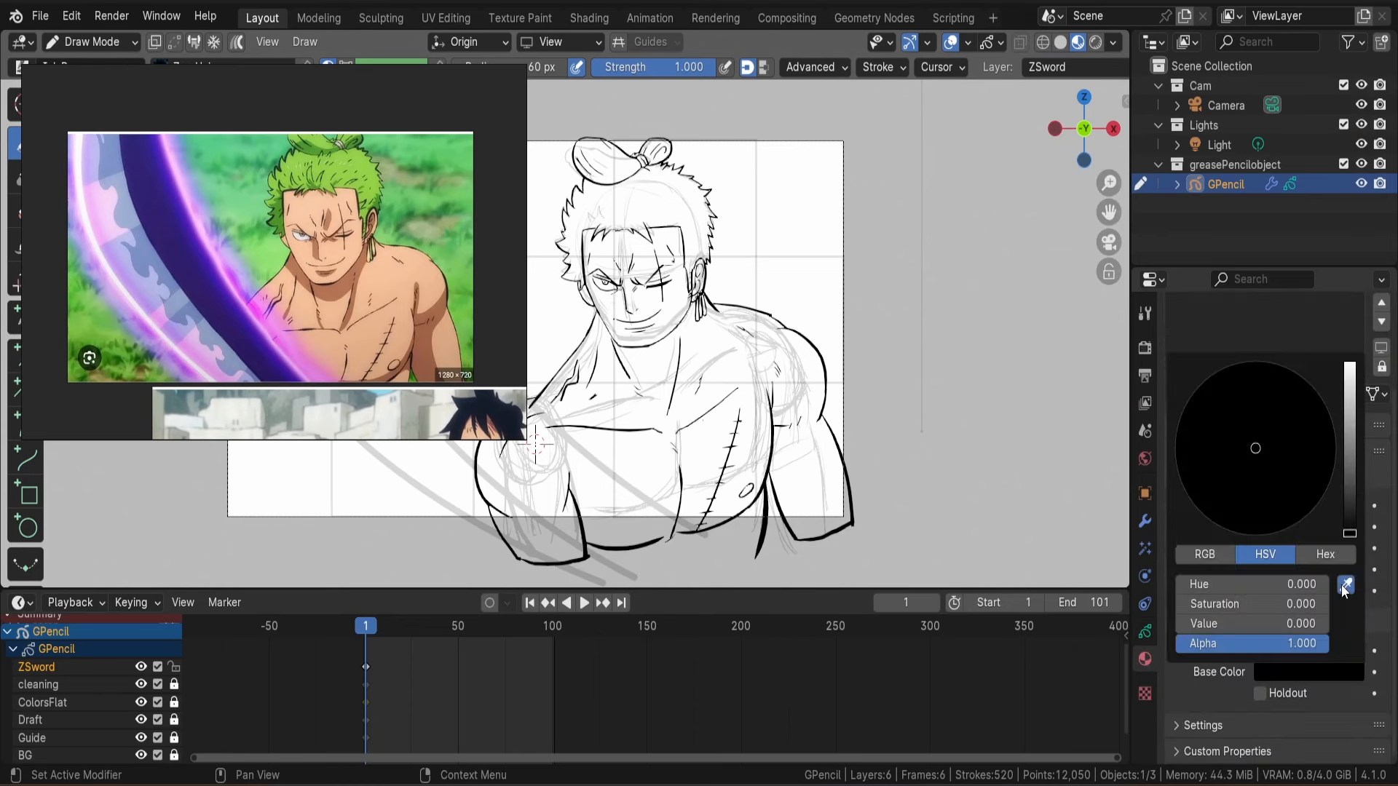
pyautogui.click(1369, 549)
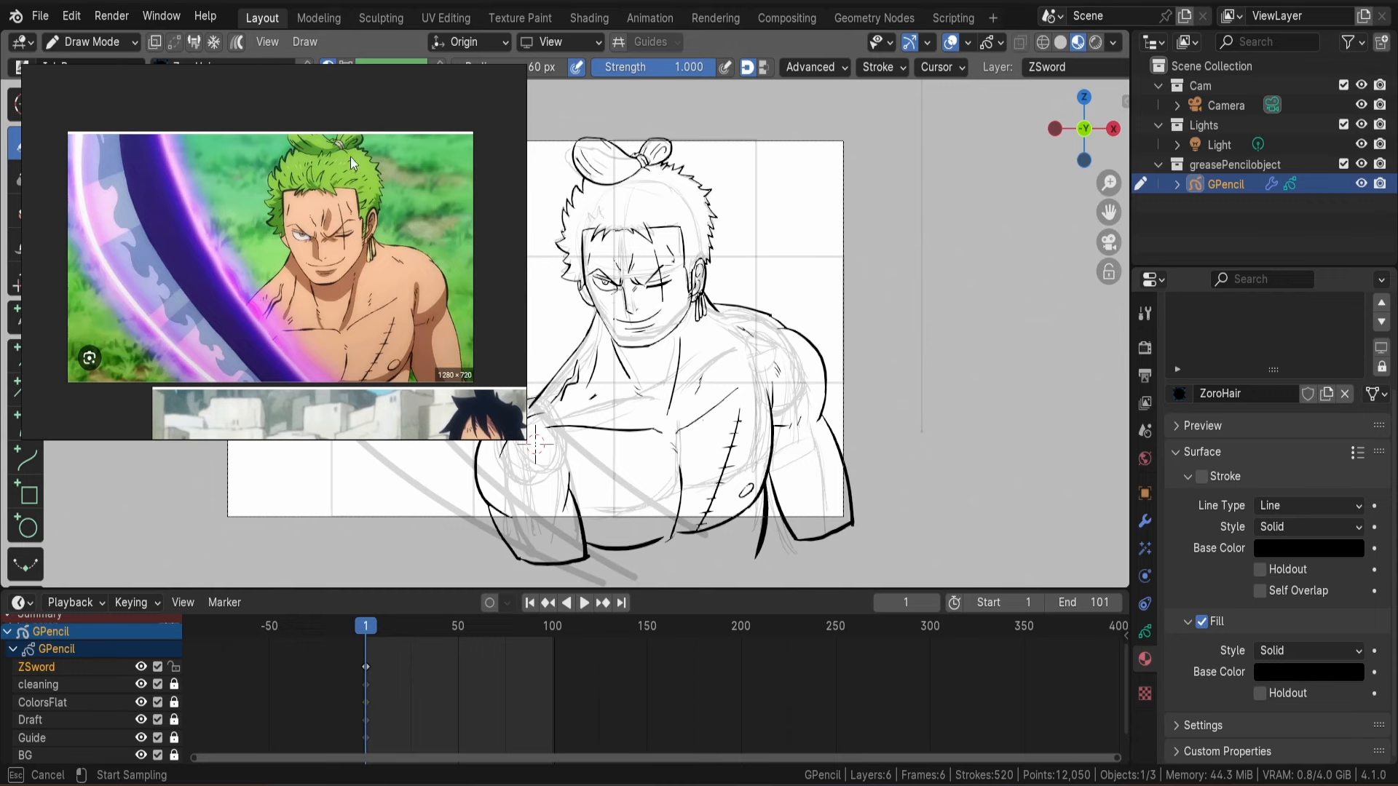
pyautogui.scroll(3, 339, 156)
pyautogui.click(330, 156)
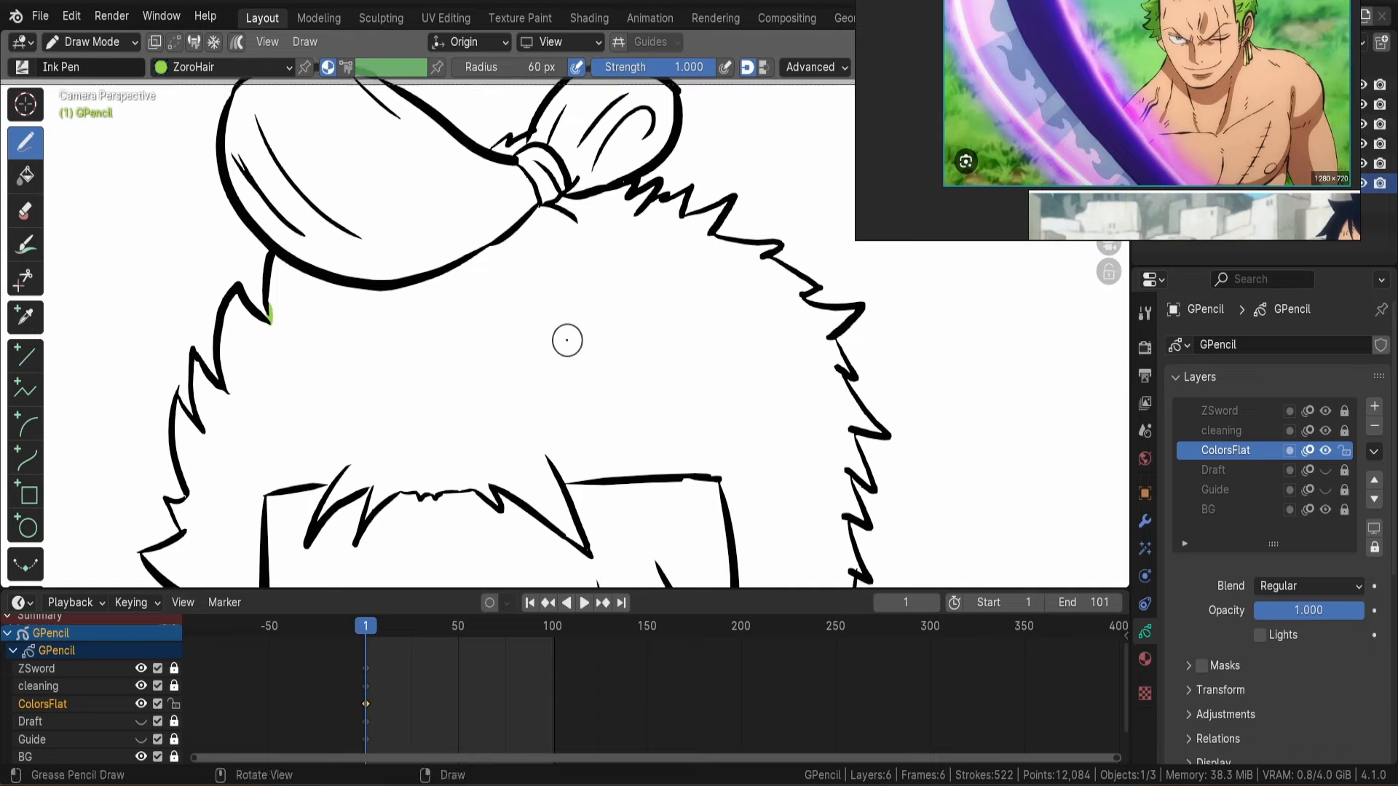
# Fill the main hair area inside the line art with the ZoroHair green on the ColorsFlat layer using the Fill tool.
pyautogui.hotkey('shift', 'space')
pyautogui.press('f')
pyautogui.click(553, 330)
pyautogui.moveTo(572, 321)
pyautogui.keyDown('ctrl'); pyautogui.mouseDown(button='middle')
pyautogui.moveTo(563, 386)
pyautogui.moveTo(567, 300)
pyautogui.mouseUp(button='middle'); pyautogui.keyUp('ctrl')
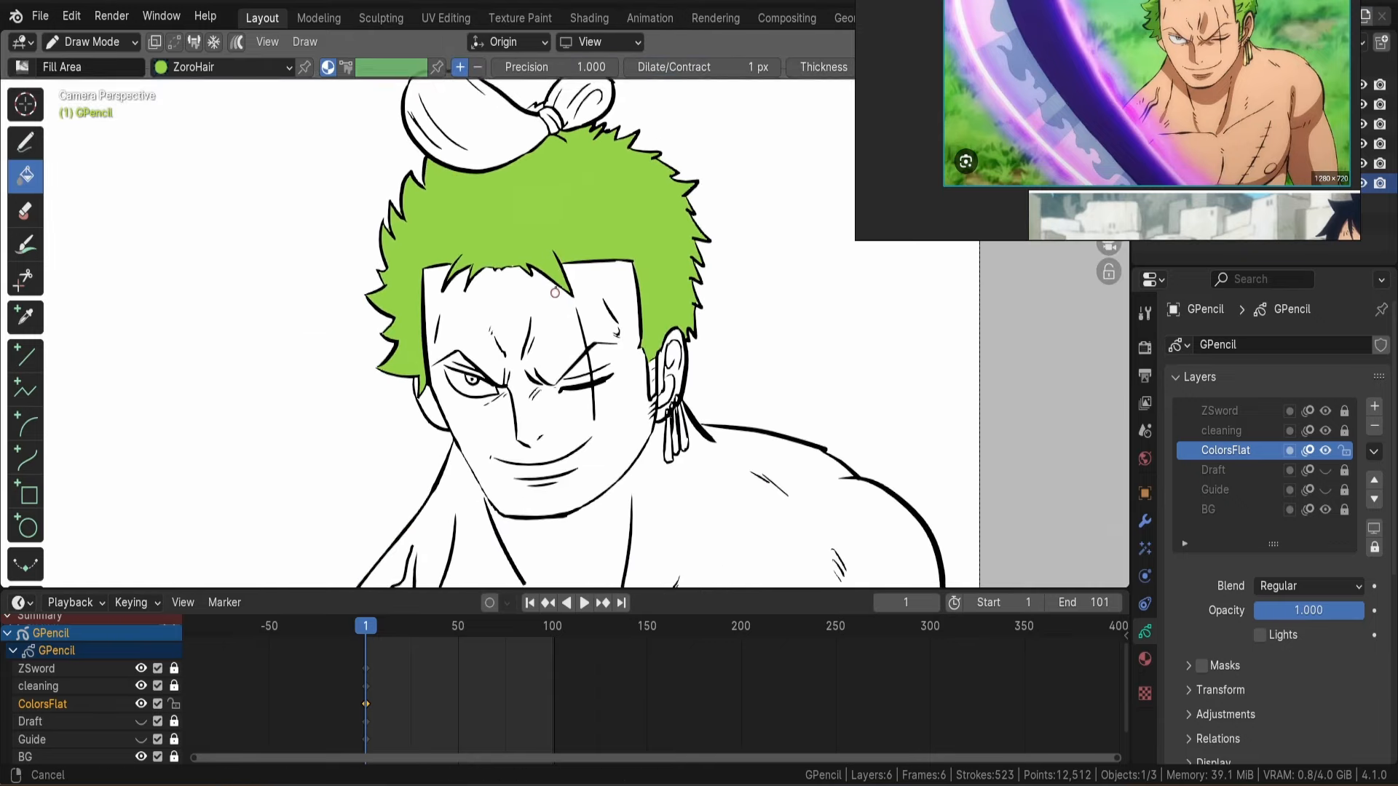
pyautogui.moveTo(598, 286)
pyautogui.mouseDown()
pyautogui.moveTo(634, 351)
pyautogui.moveTo(625, 254)
pyautogui.mouseUp()
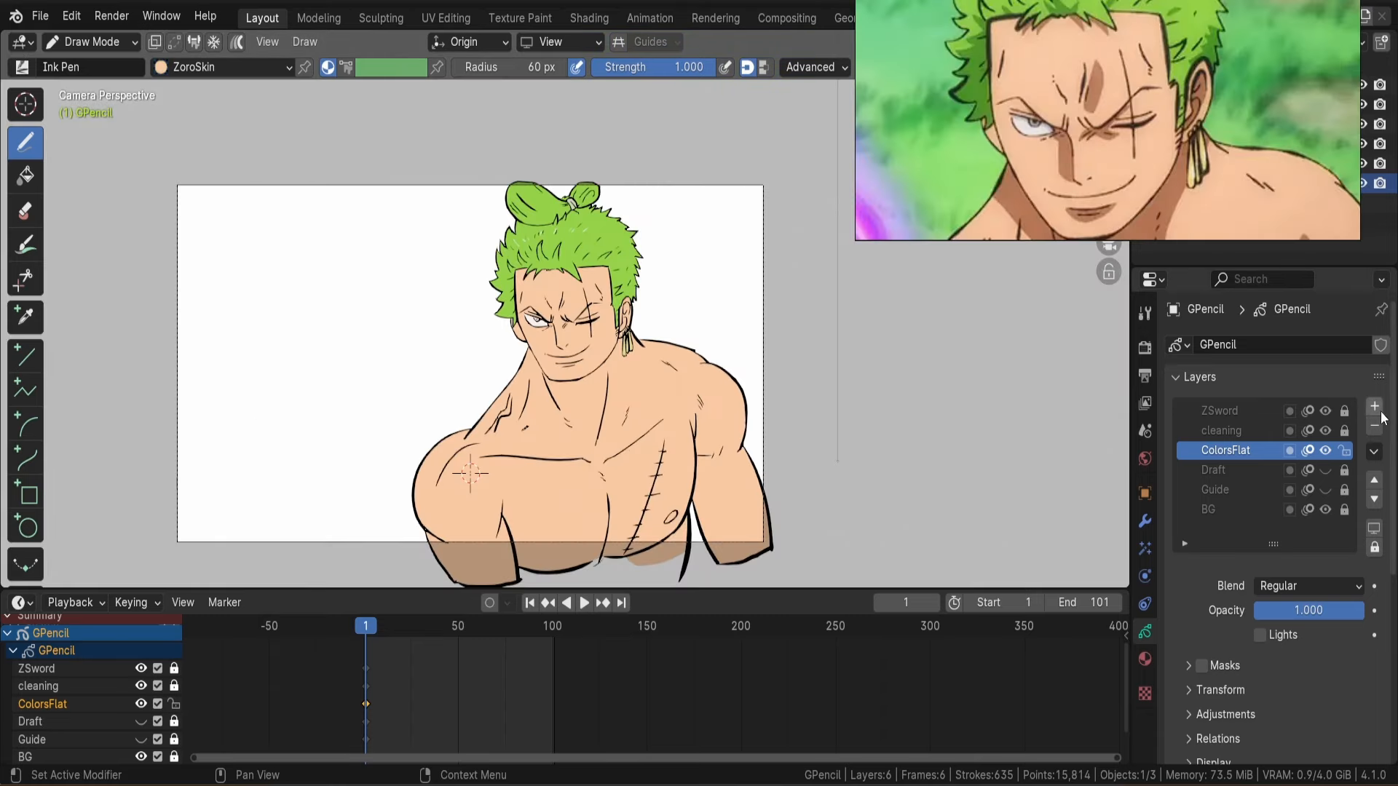
# Add a layer named Shadows above ColorsFlat and turn off its Lights option.
pyautogui.click(1374, 406)
pyautogui.doubleClick(1227, 450)
pyautogui.write('Shadows')
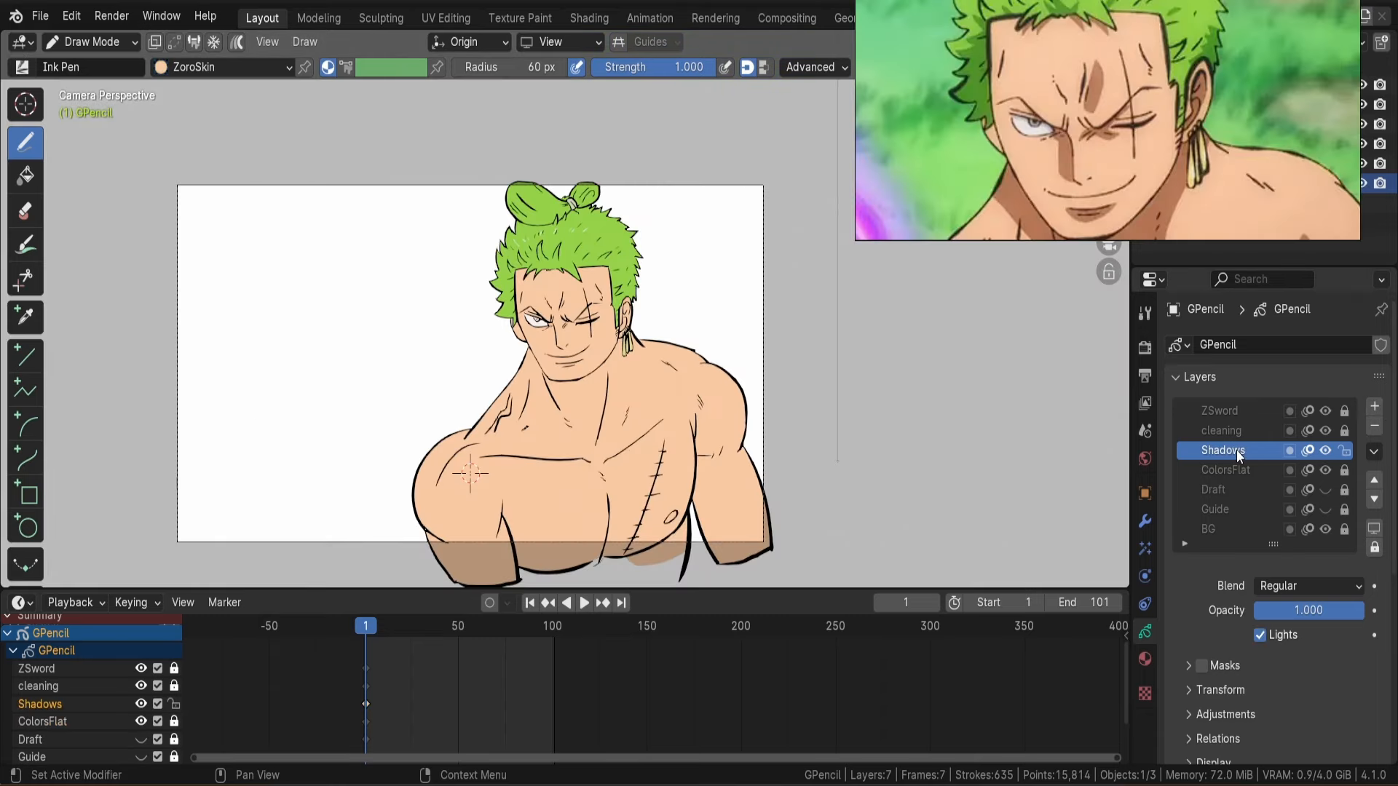
pyautogui.click(1260, 635)
# Mask the Shadows layer with ColorsFlat and set its blend mode to Multiply.
pyautogui.click(1289, 450)
pyautogui.click(1375, 616)
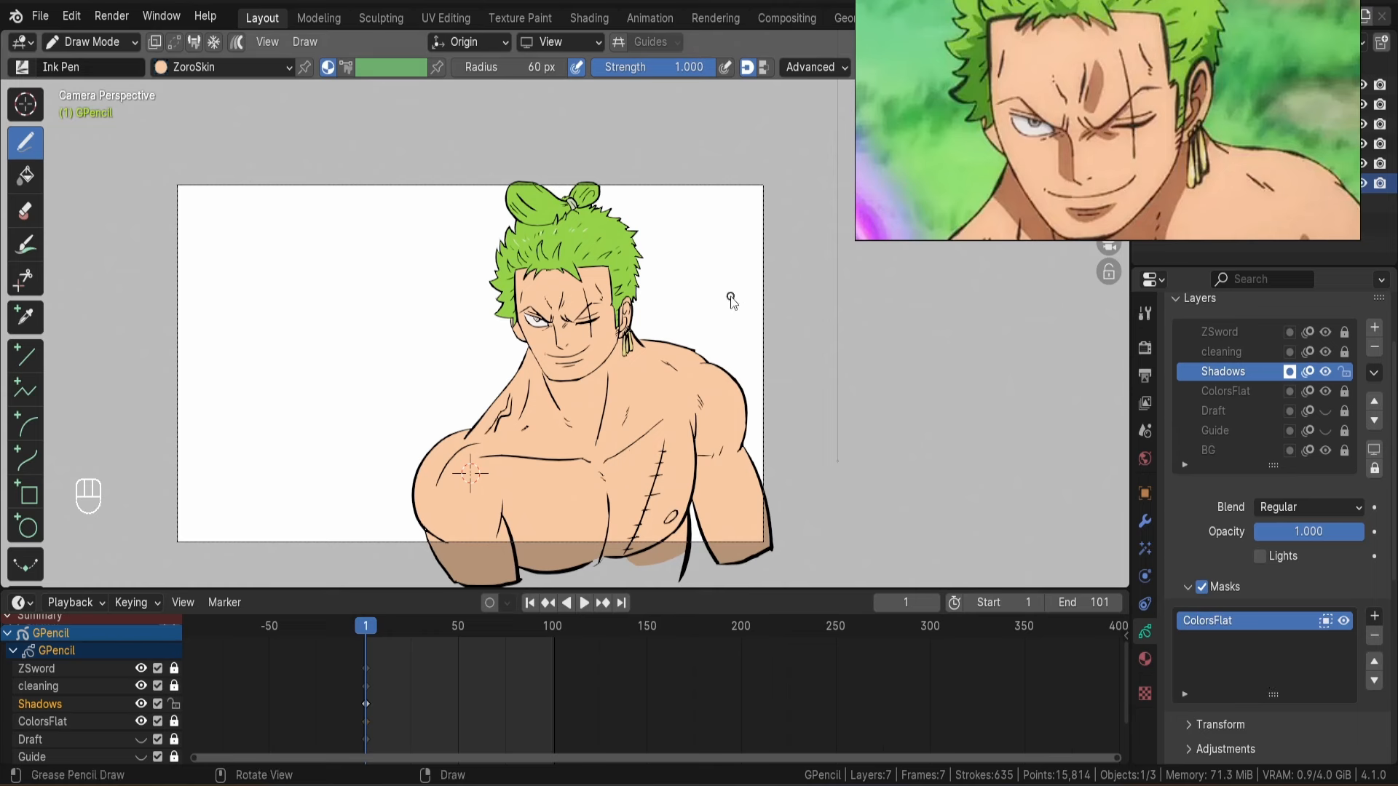
pyautogui.click(1277, 509)
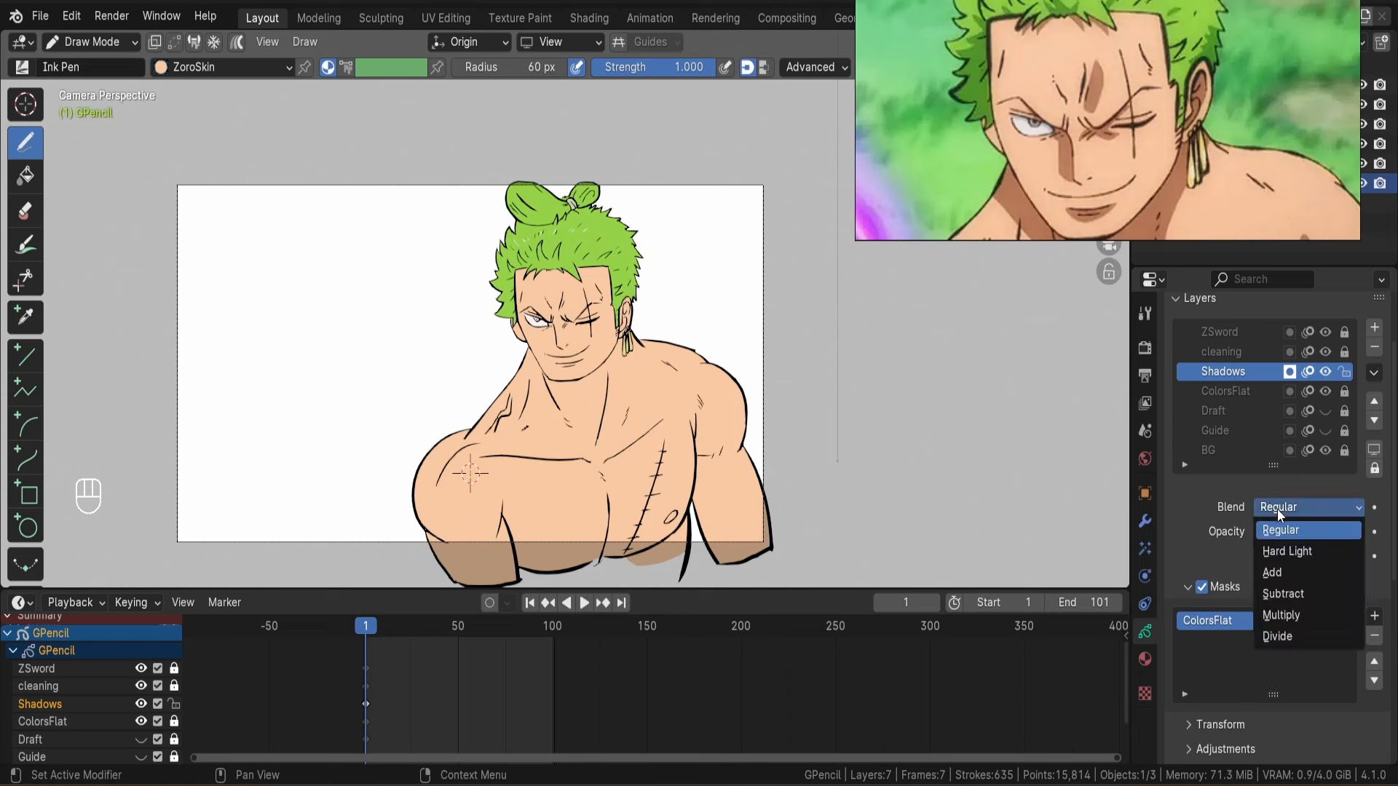
pyautogui.click(1283, 614)
# Brighten the ShadowZoro material's fill color slightly and paint a tapering shadow on the forehead between the eyebrows.
pyautogui.click(1146, 659)
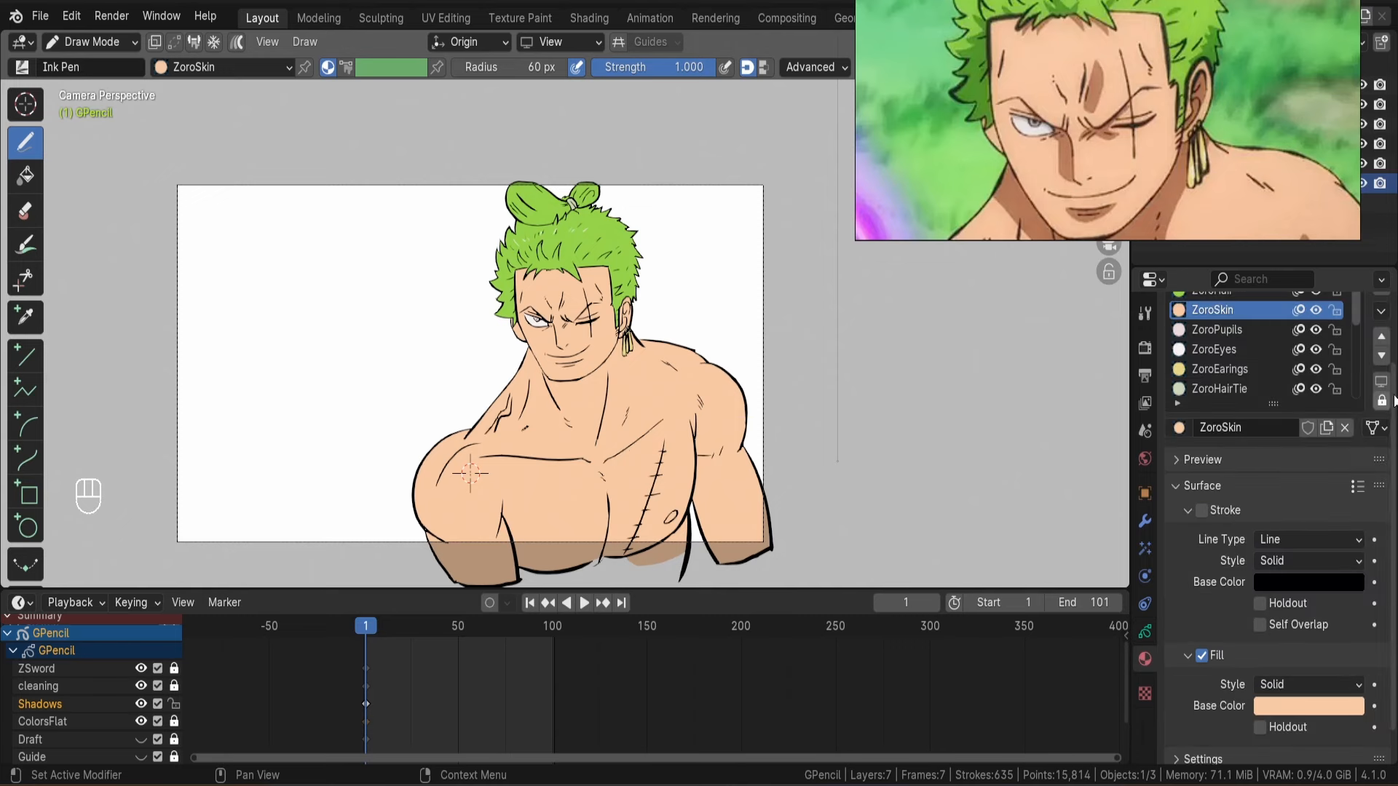
pyautogui.hotkey('ctrl', 'z')
pyautogui.hotkey('ctrl', 'z')
pyautogui.click(1308, 671)
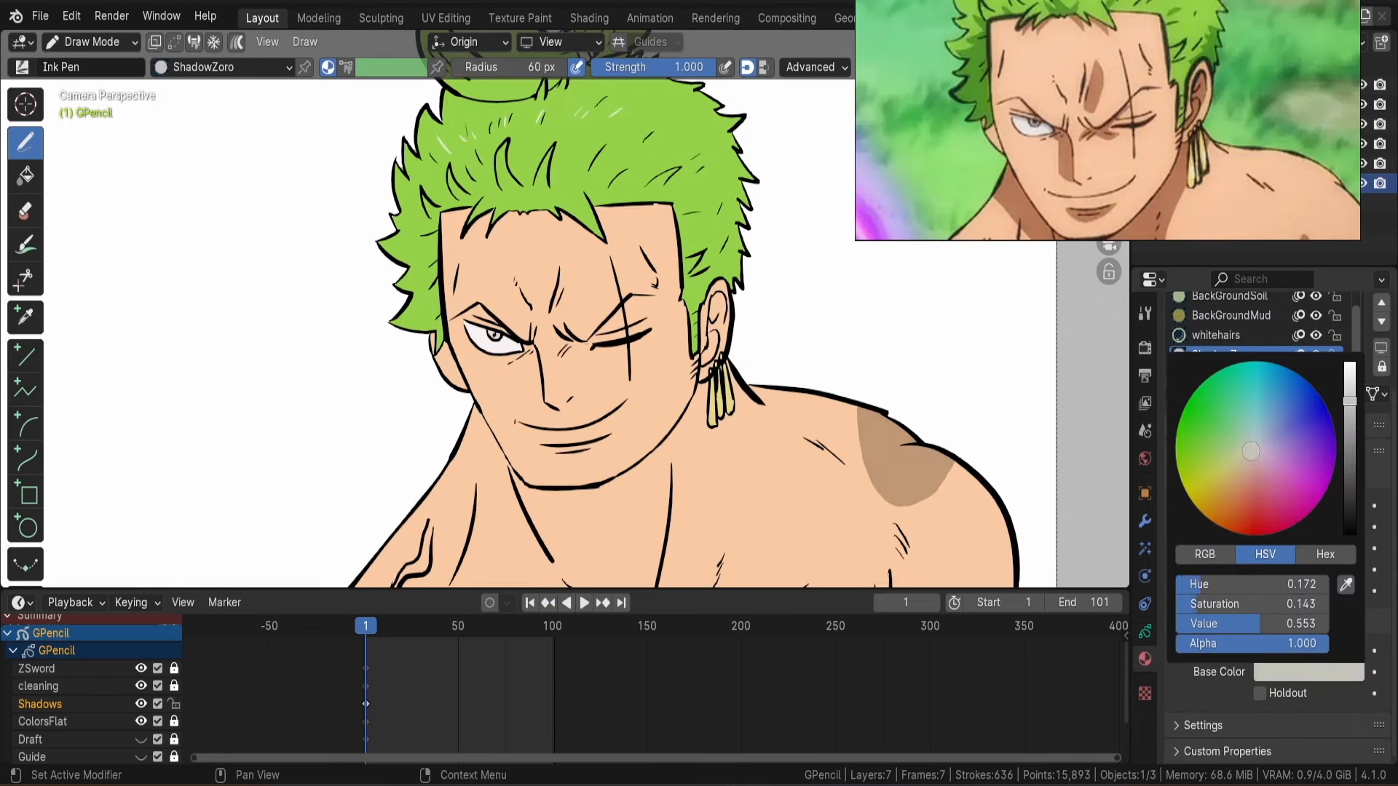
pyautogui.moveTo(1349, 401); pyautogui.dragTo(1349, 383)
pyautogui.moveTo(1255, 452); pyautogui.dragTo(1257, 456)
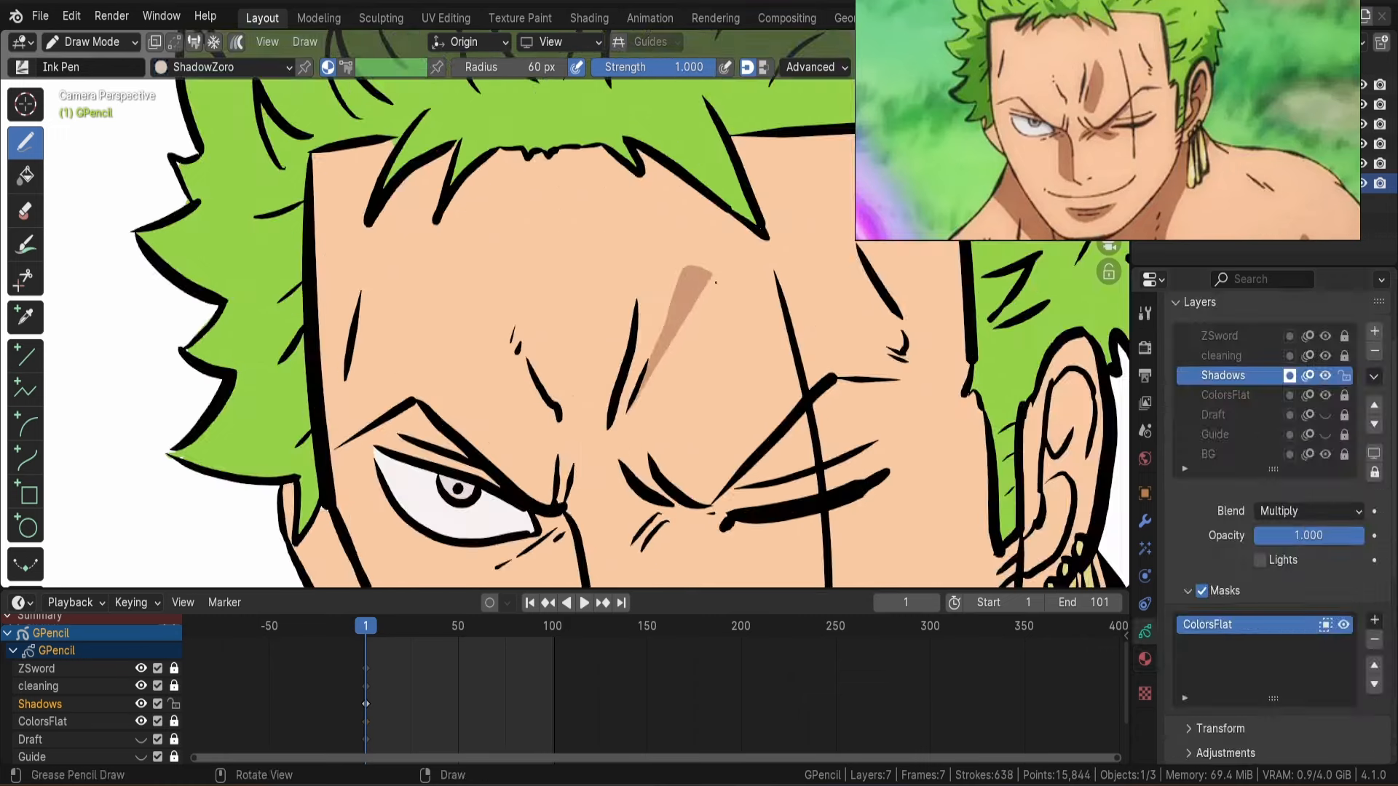
pyautogui.moveTo(692, 277); pyautogui.dragTo(673, 446)
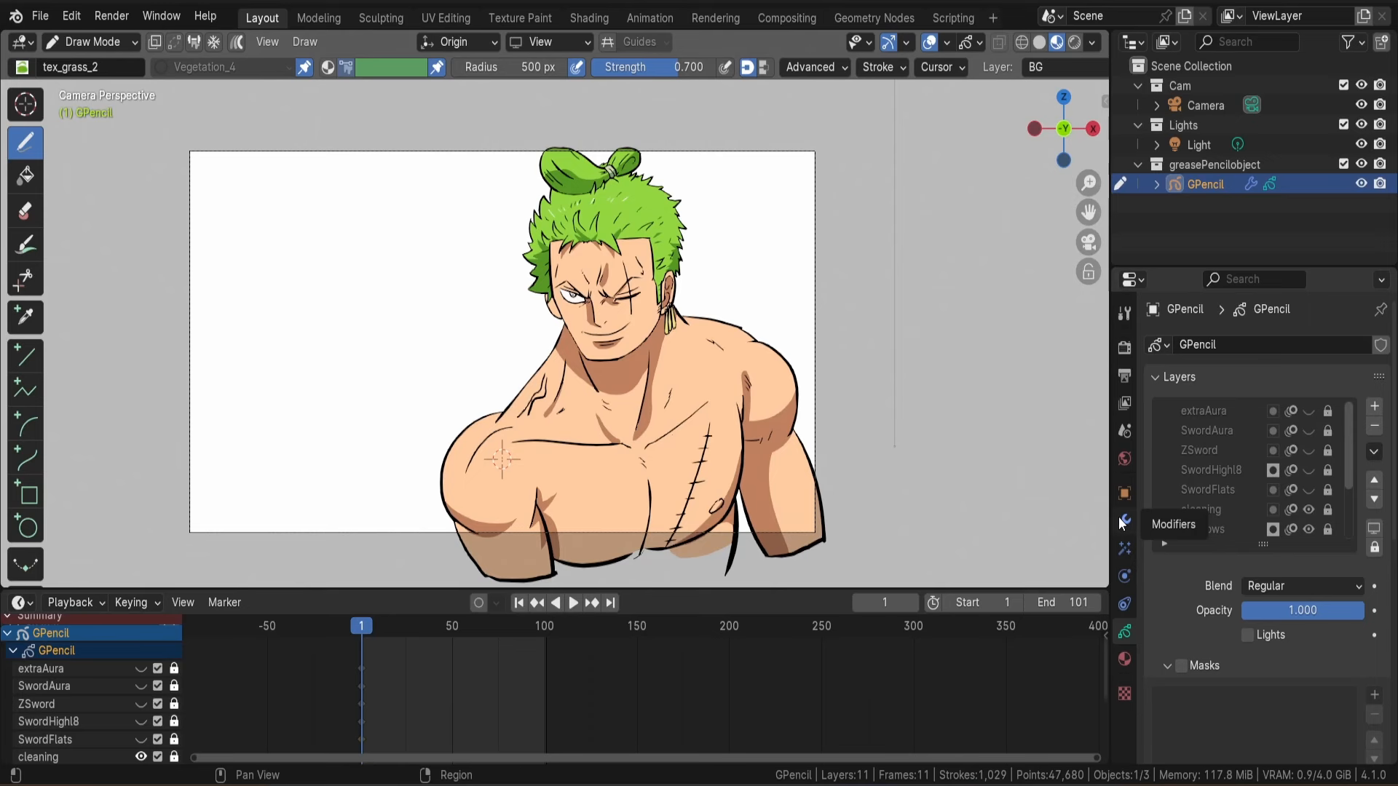
# Add a Build modifier to the GPencil object and play its animation.
pyautogui.click(1124, 527)
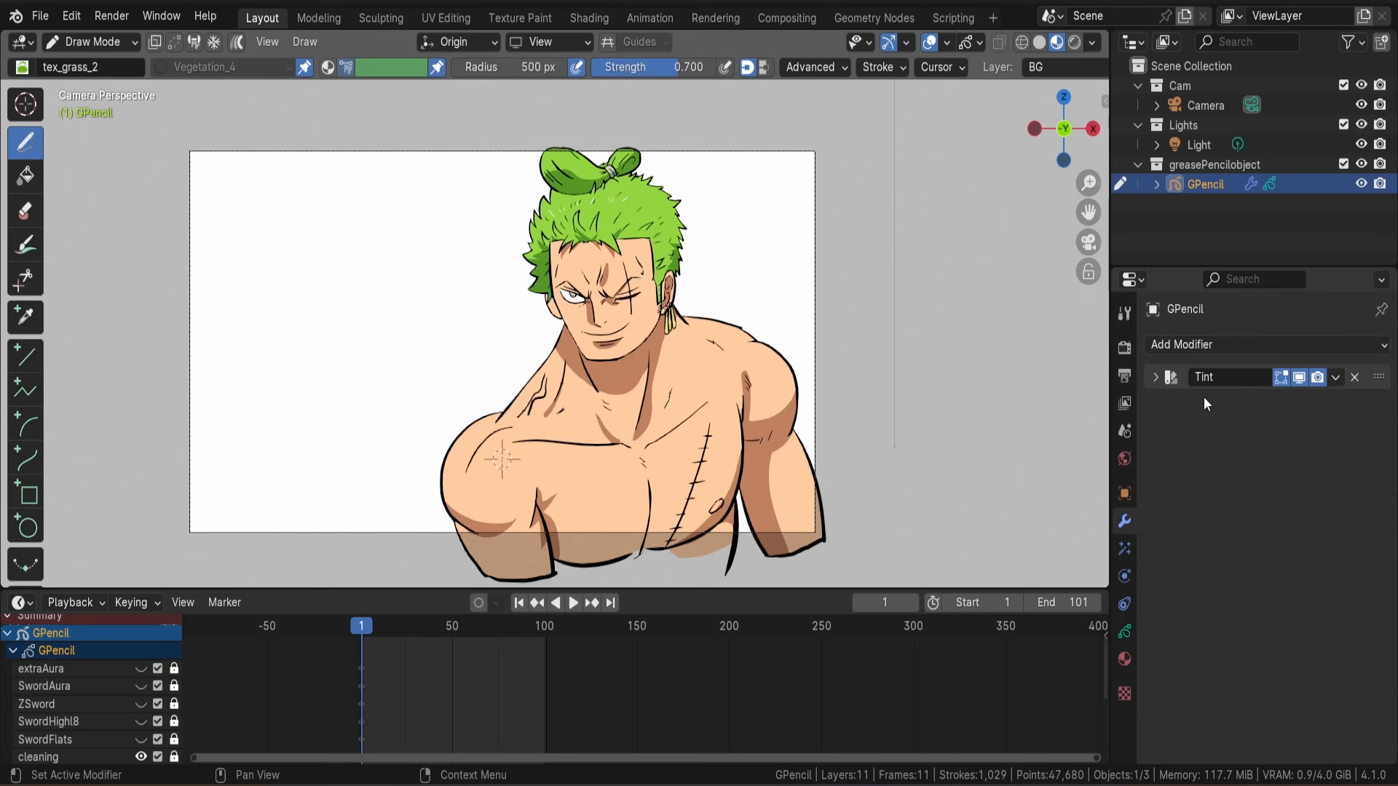
pyautogui.click(1209, 344)
pyautogui.click(1069, 418)
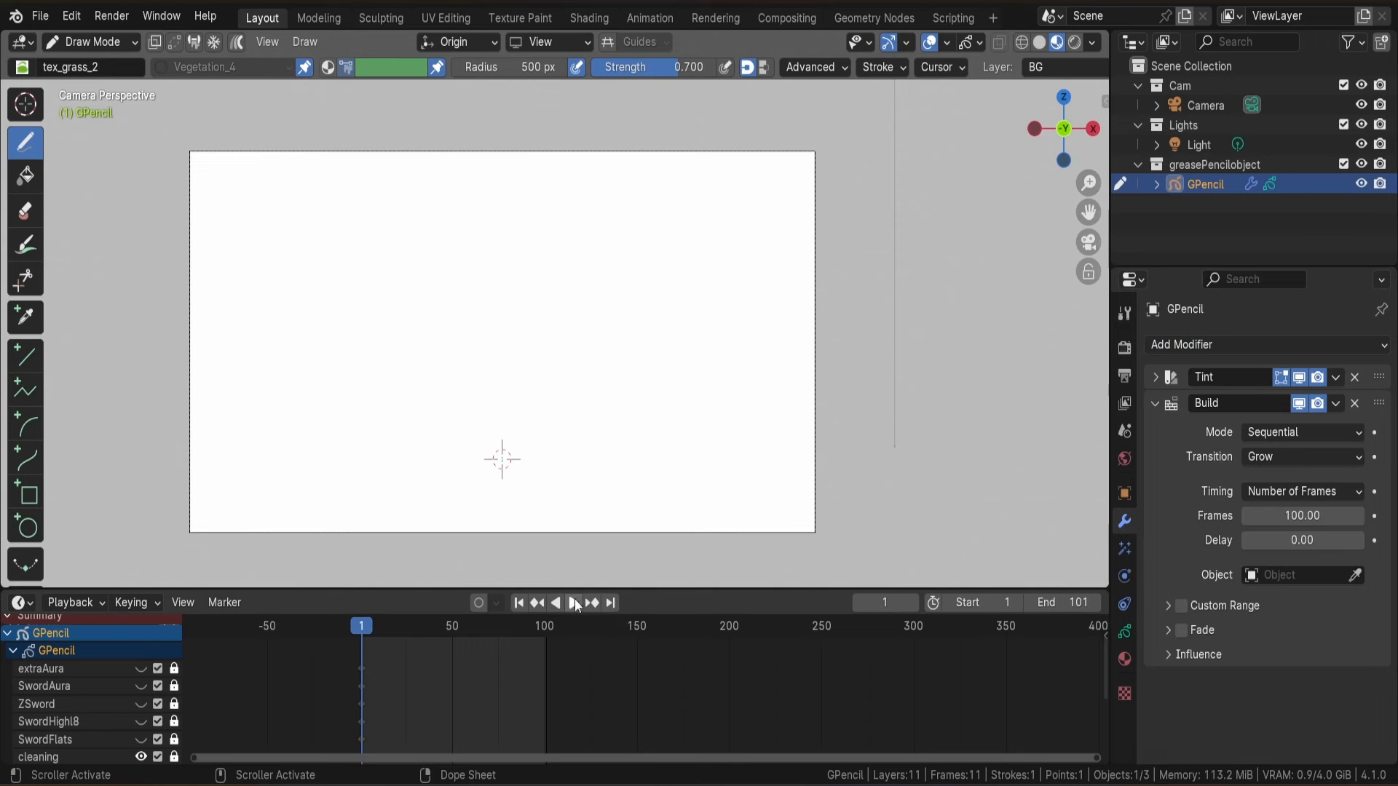
pyautogui.click(576, 603)
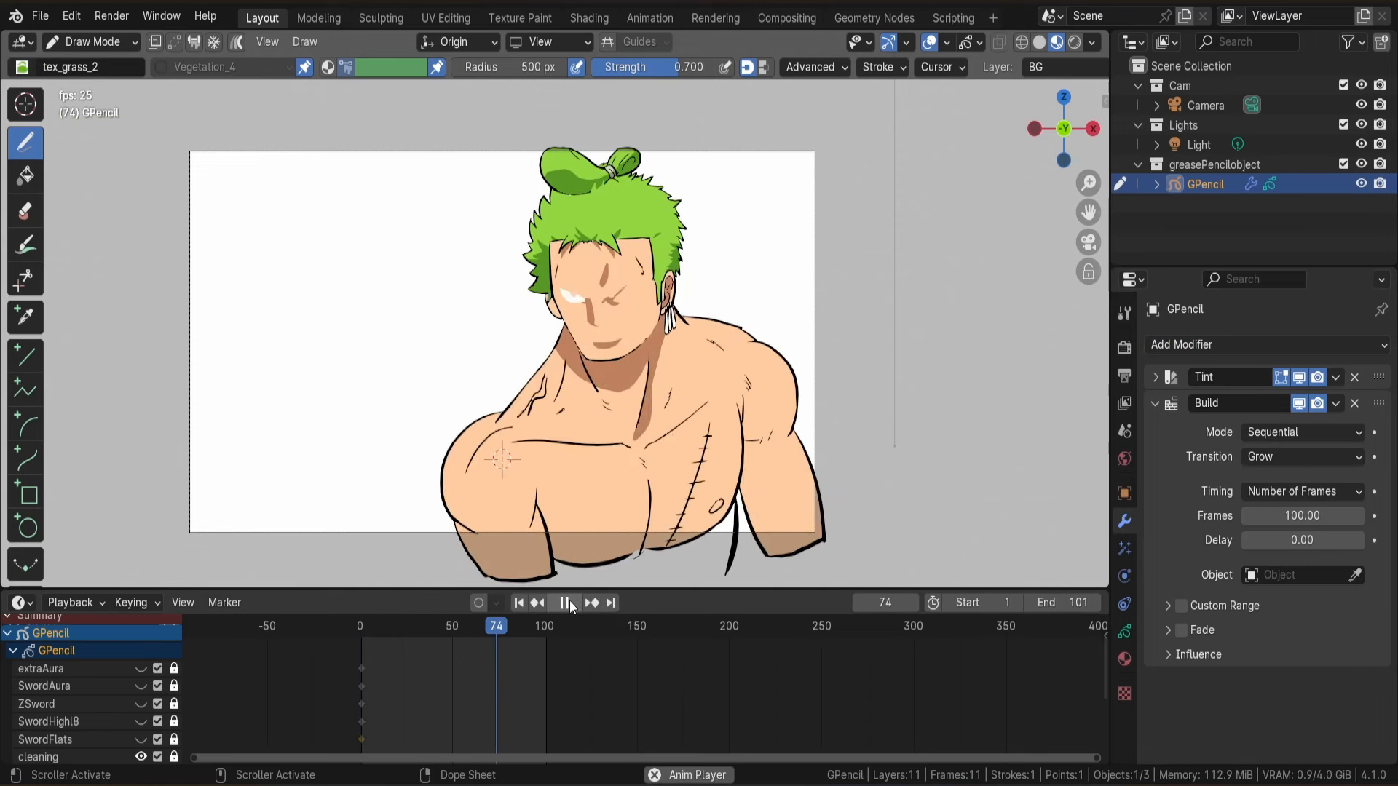
# Limit the Build modifier's influence to the ColorsFlat layer and return to the first frame.
pyautogui.click(1197, 654)
pyautogui.click(1304, 685)
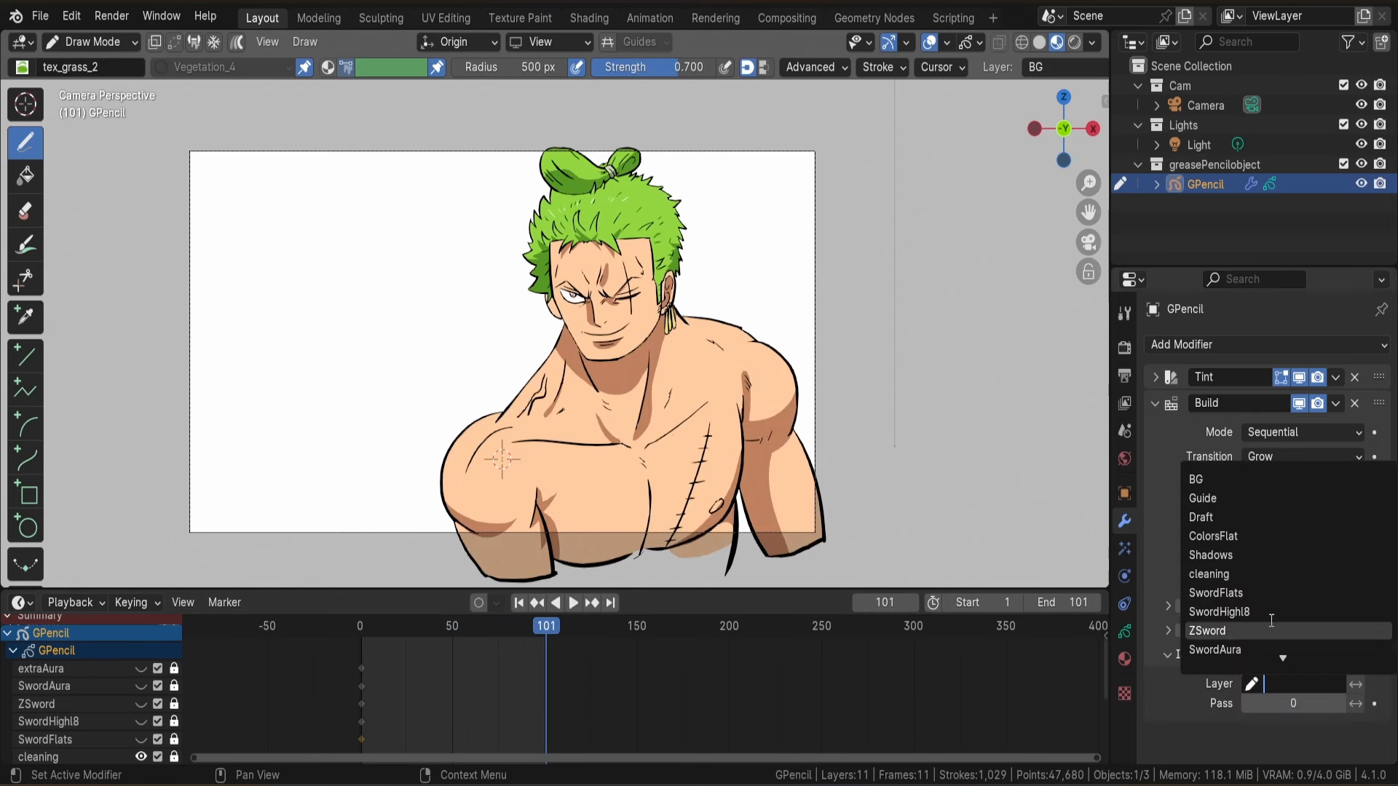
pyautogui.click(1238, 518)
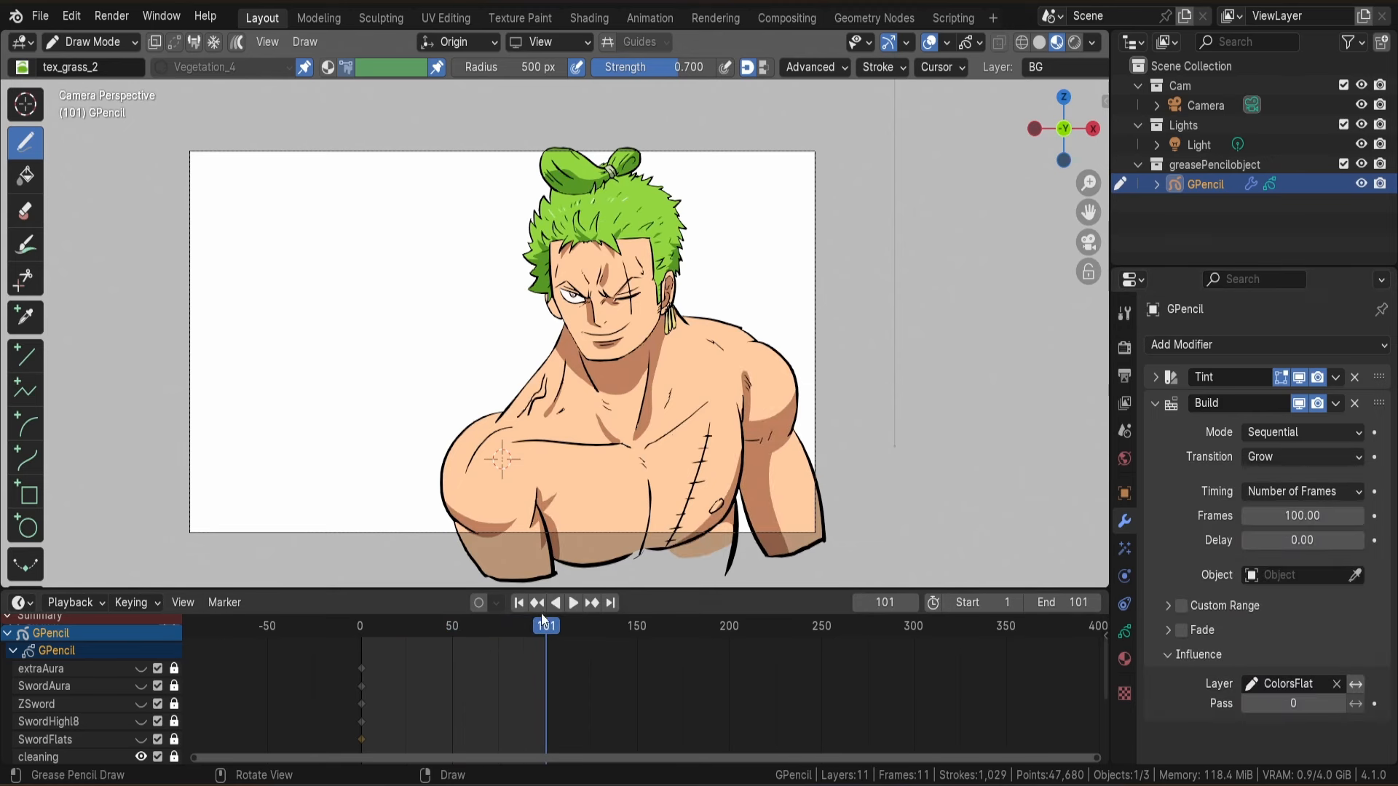
pyautogui.click(519, 603)
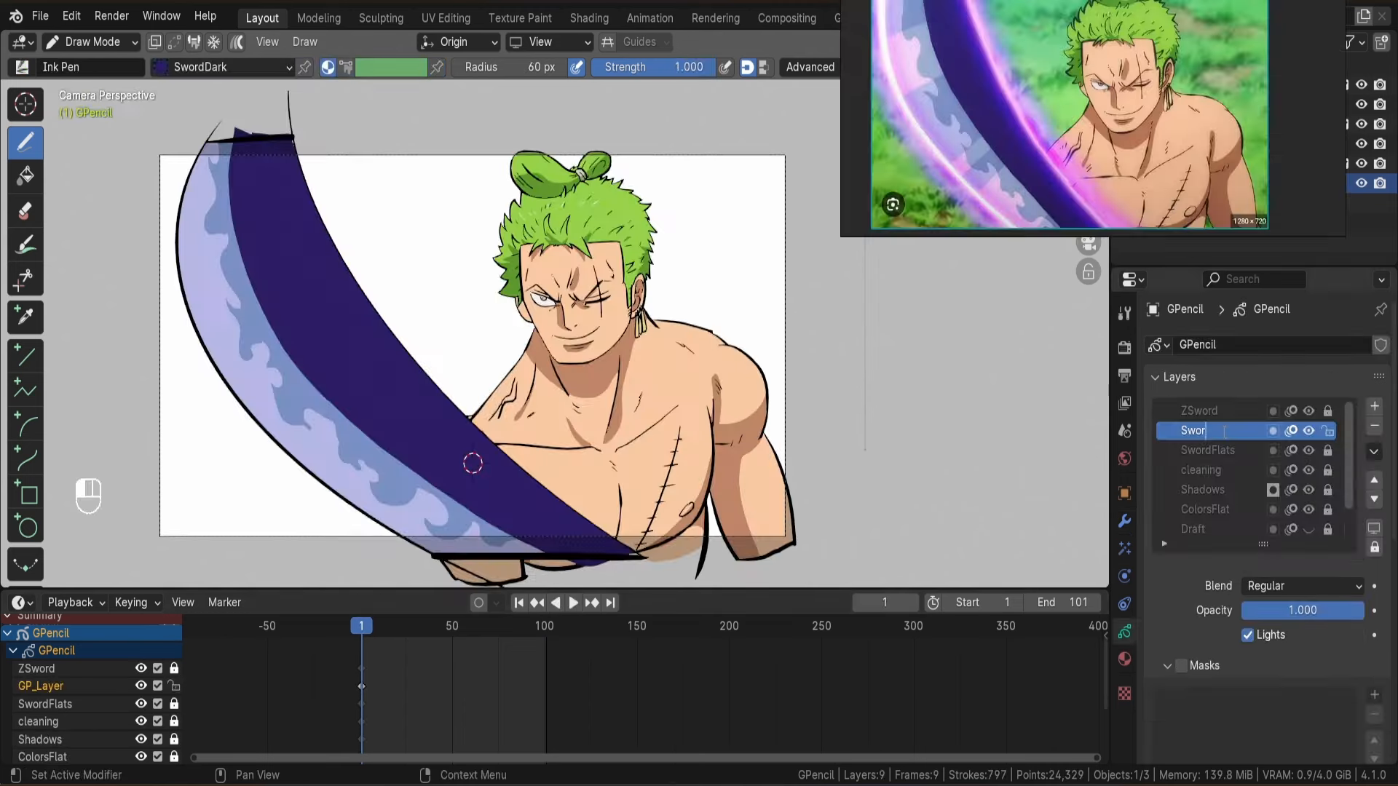
# Name the new layer above SwordFlats SwordHighl8 and set its blend mode to Add.
pyautogui.write('Highl8')
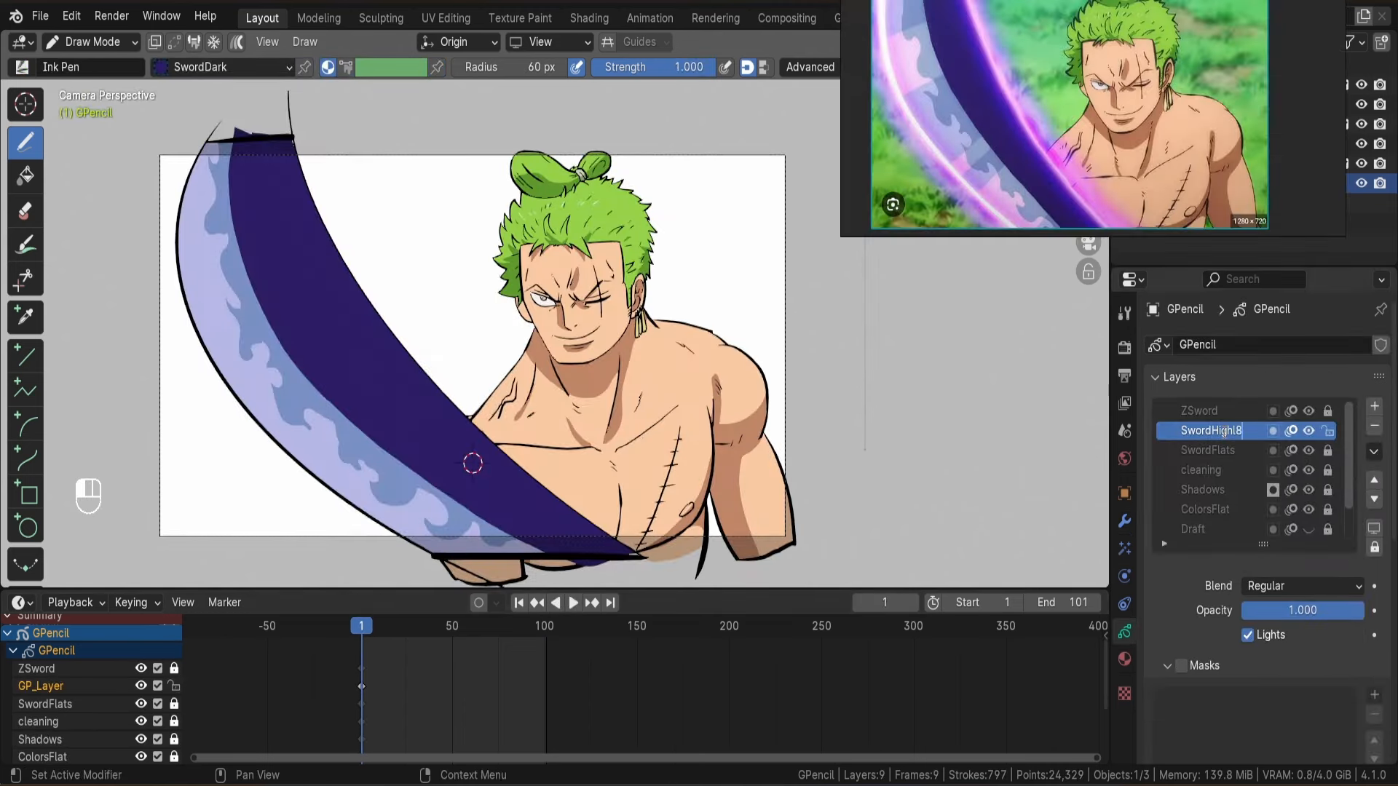
pyautogui.press('Return')
pyautogui.click(1264, 584)
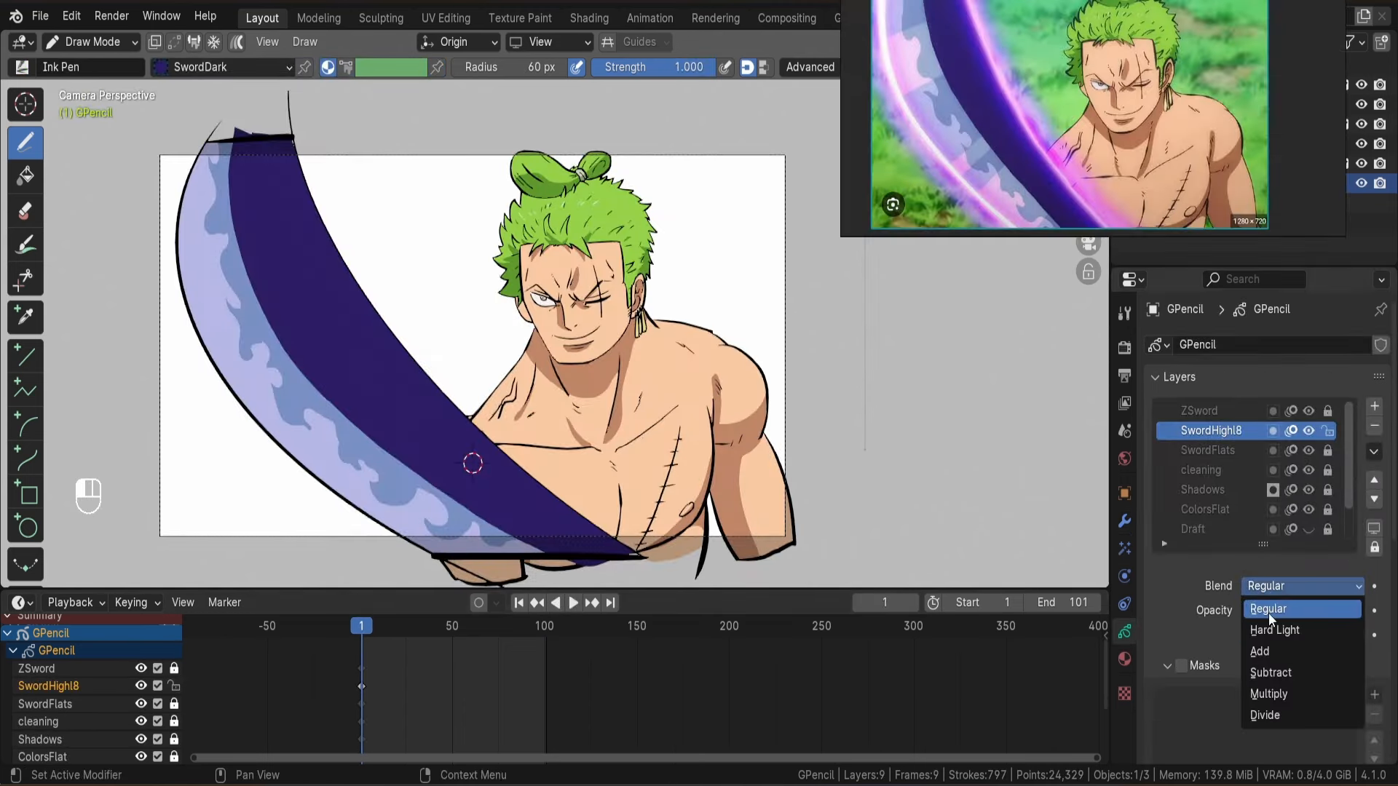
pyautogui.click(1268, 650)
# Set up a layer mask for SwordHighl8 and paint a highlight band across the pale blade edge with the swordHighlight material.
pyautogui.click(1273, 432)
pyautogui.scroll(-3, 1261, 664)
pyautogui.click(1375, 617)
pyautogui.click(1278, 573)
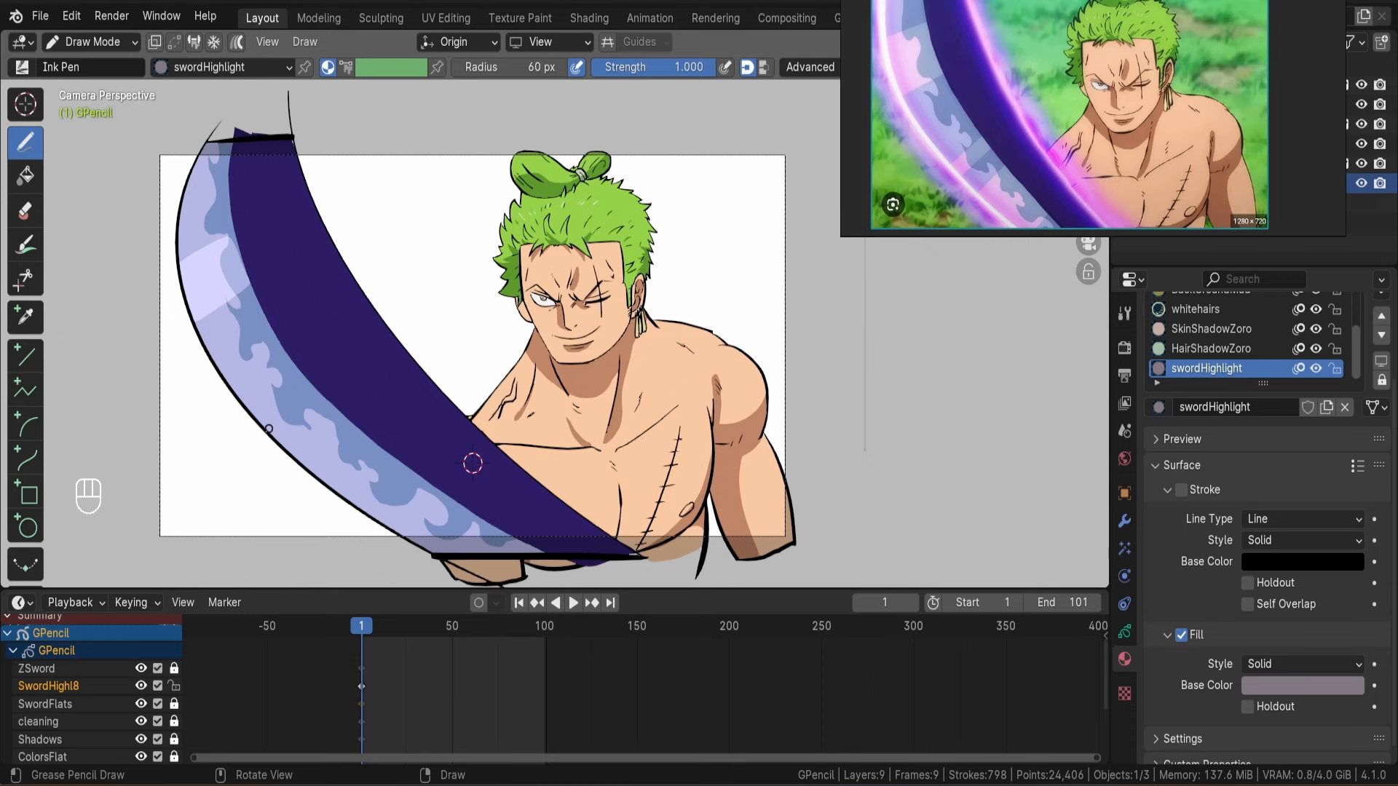
pyautogui.moveTo(264, 434)
pyautogui.mouseDown()
pyautogui.moveTo(294, 385)
pyautogui.moveTo(296, 480)
pyautogui.mouseUp()
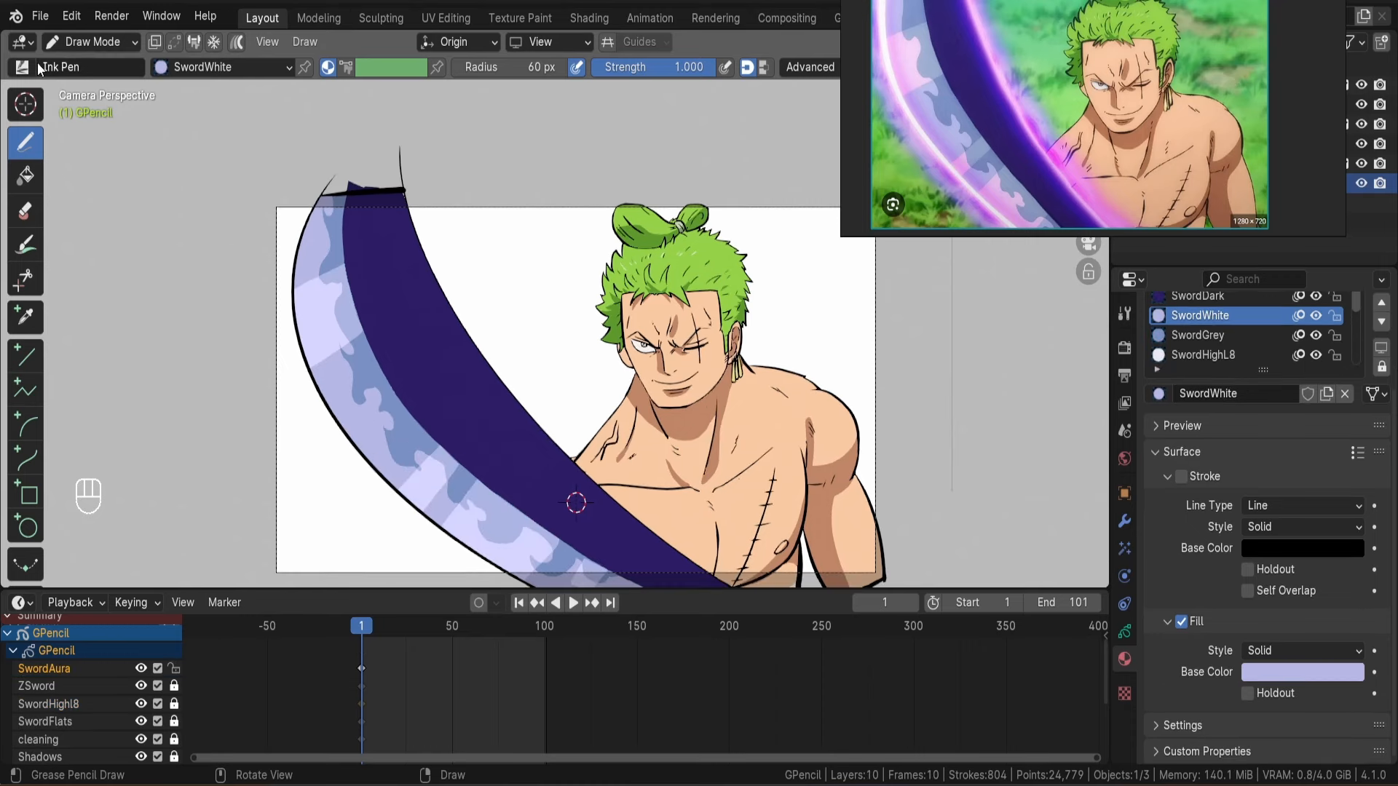
# Search the add-ons in Preferences for "gre", and download and import the texture brush pack.
pyautogui.click(27, 64)
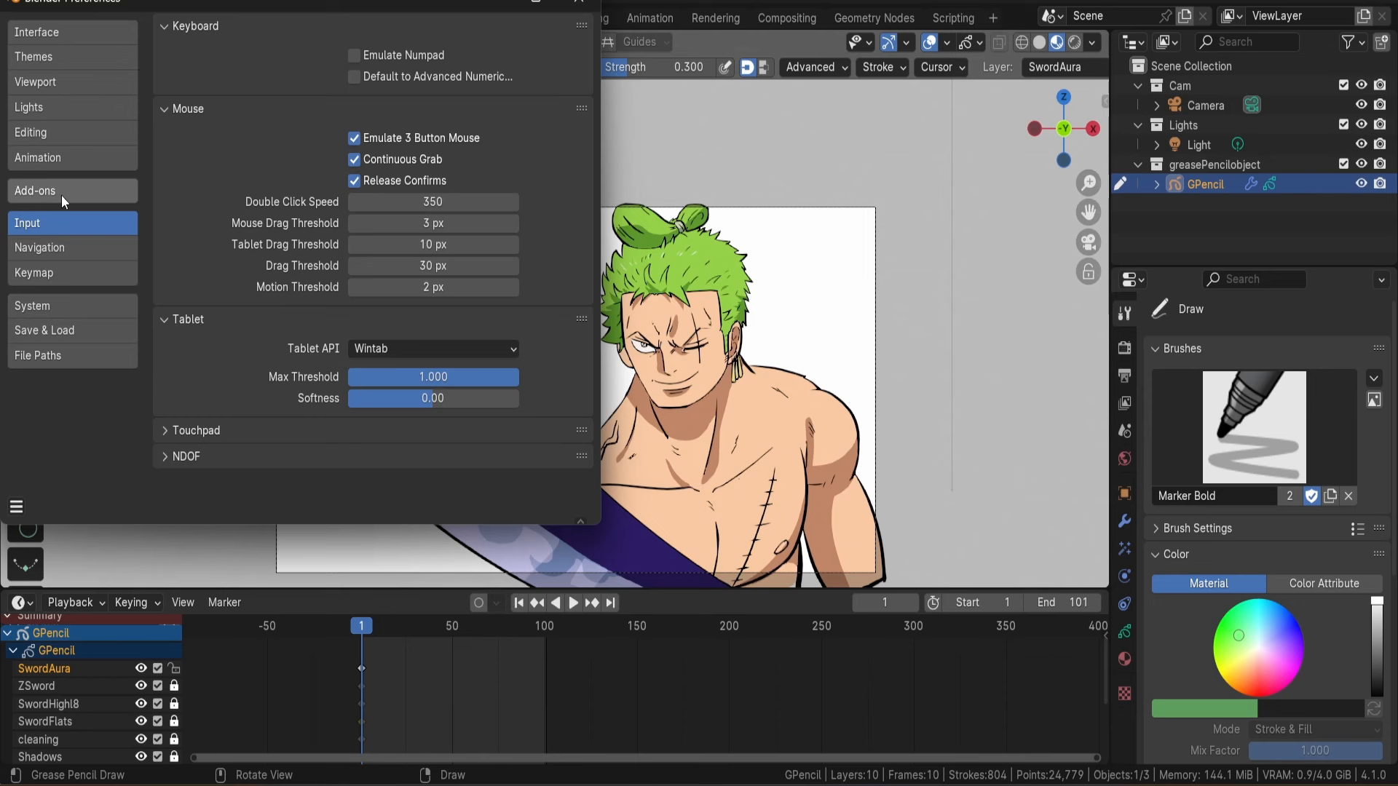
pyautogui.click(73, 190)
pyautogui.click(534, 58)
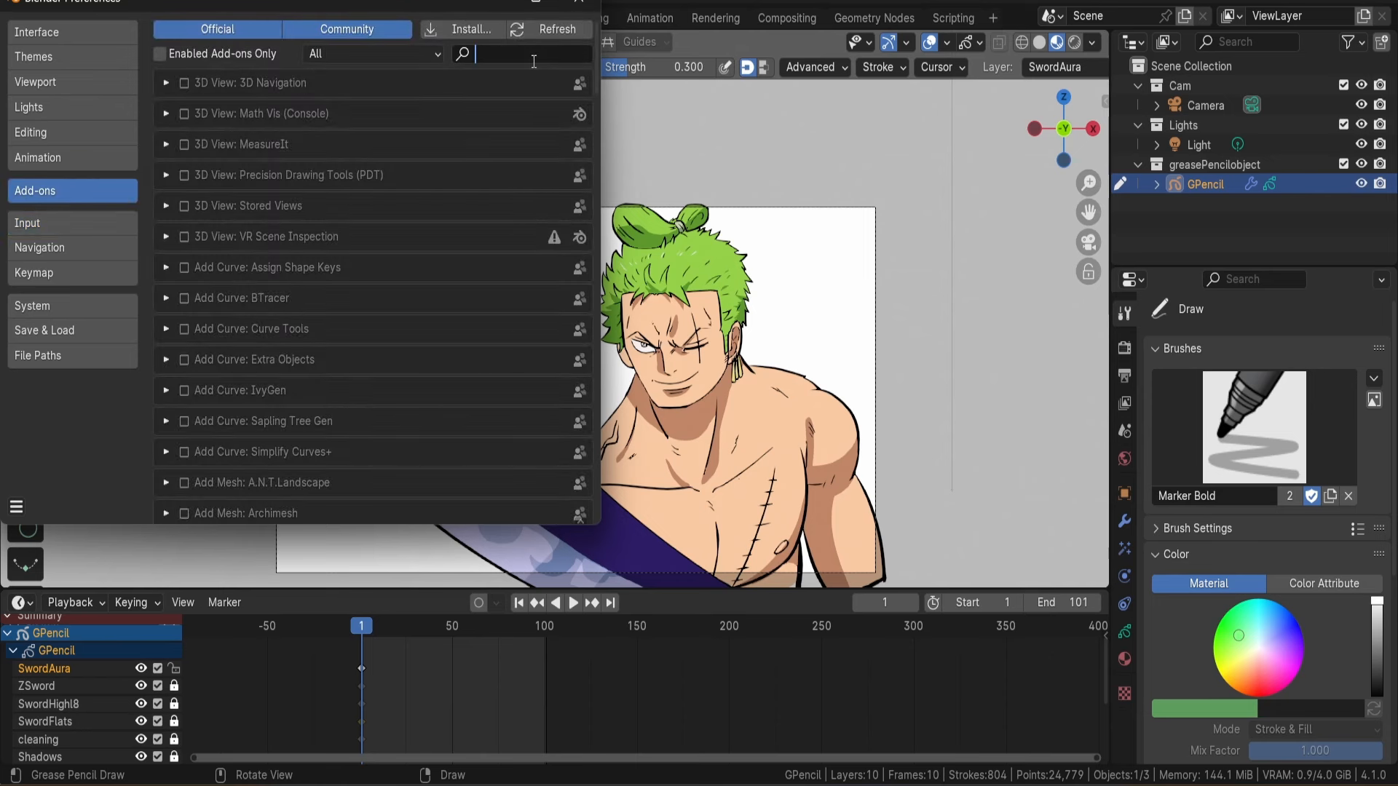
pyautogui.write('gre')
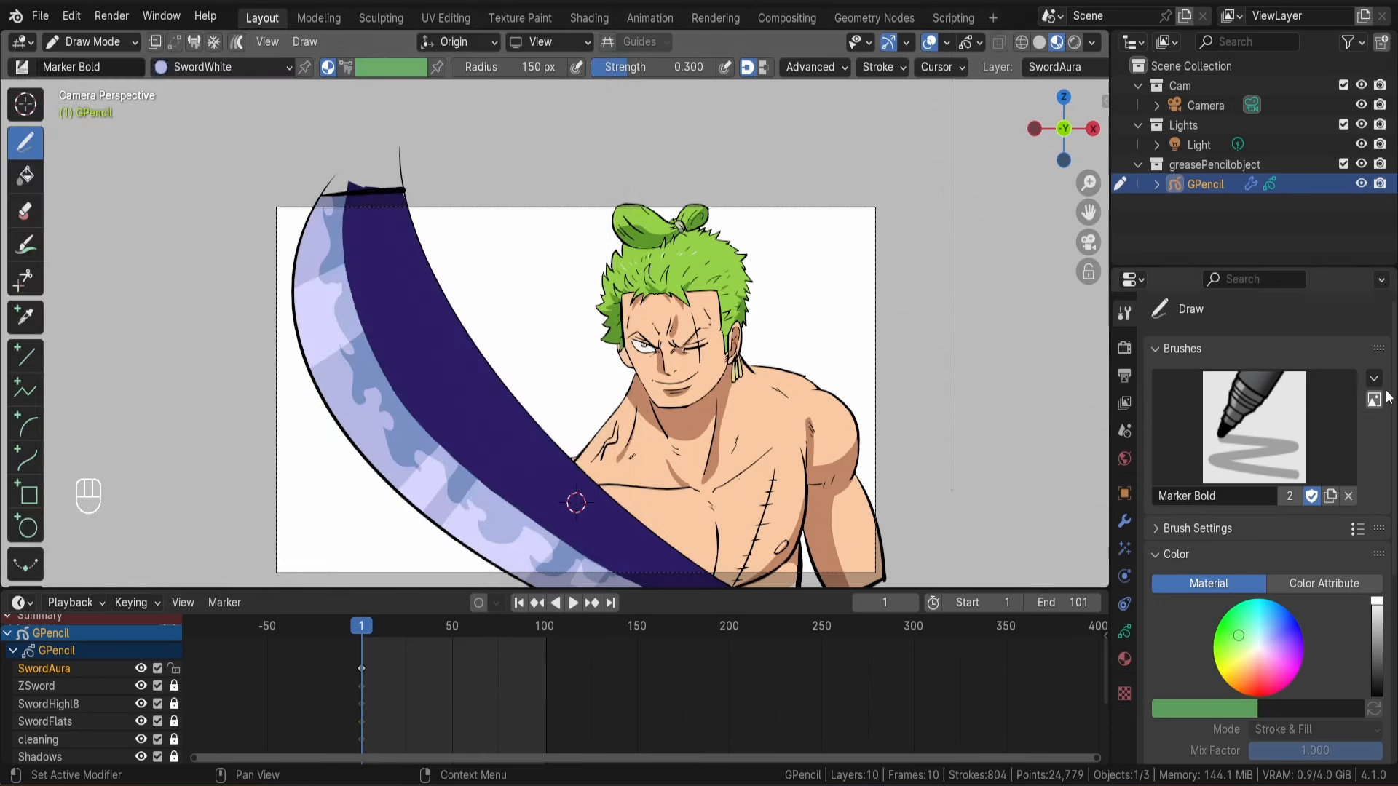
pyautogui.click(1374, 378)
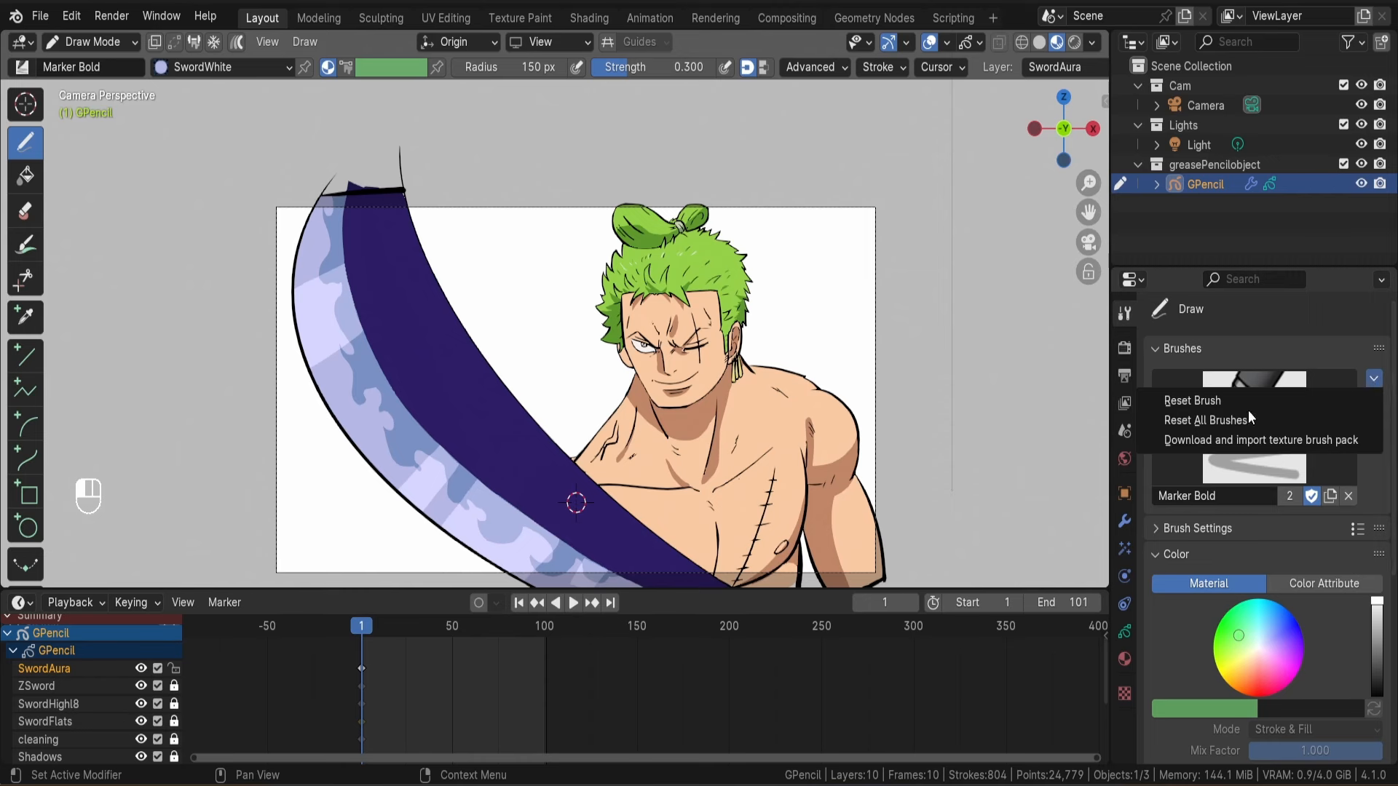
pyautogui.click(1223, 440)
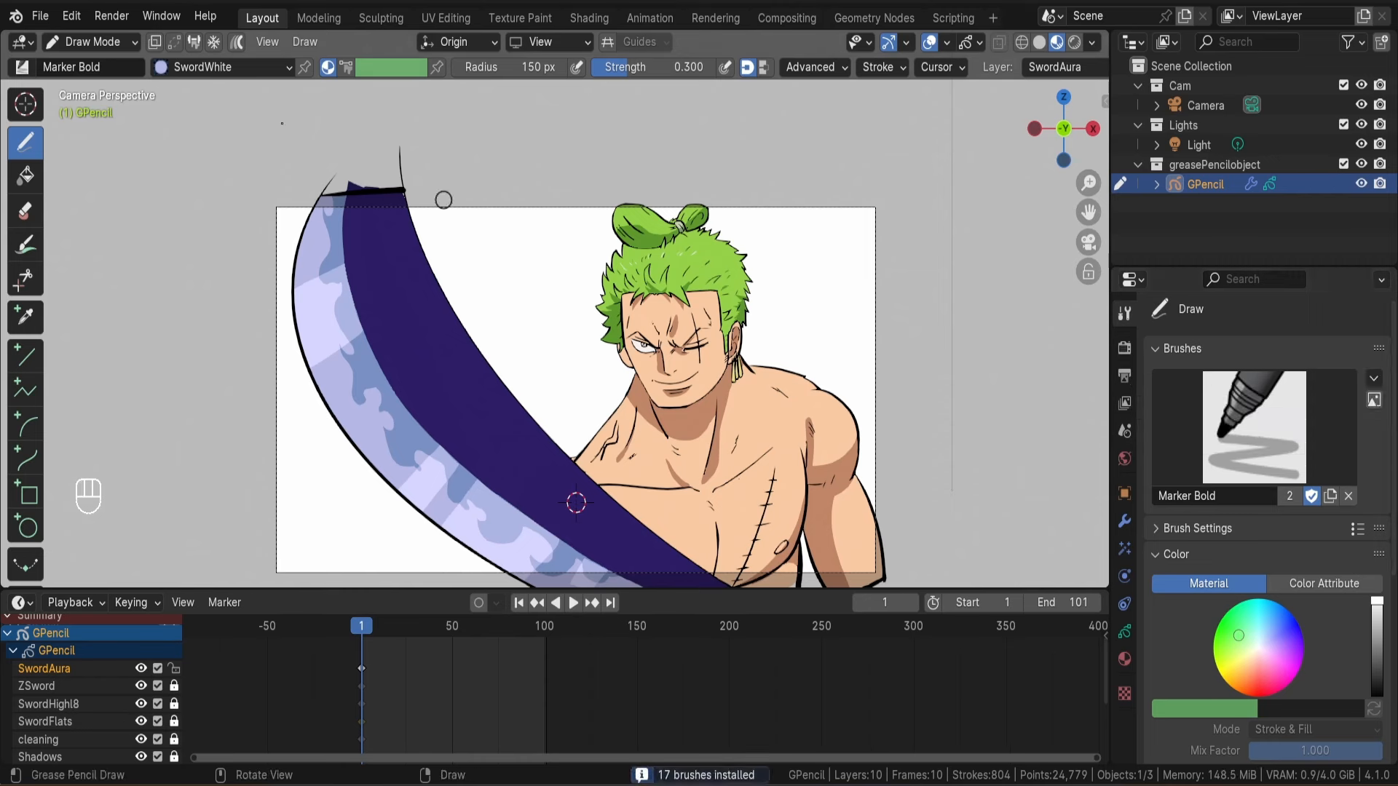
# Paint a pink aura line along the blade's outer edge on the SwordAura layer with the tex_1sktch_2 brush and change the viewport shading.
pyautogui.click(21, 68)
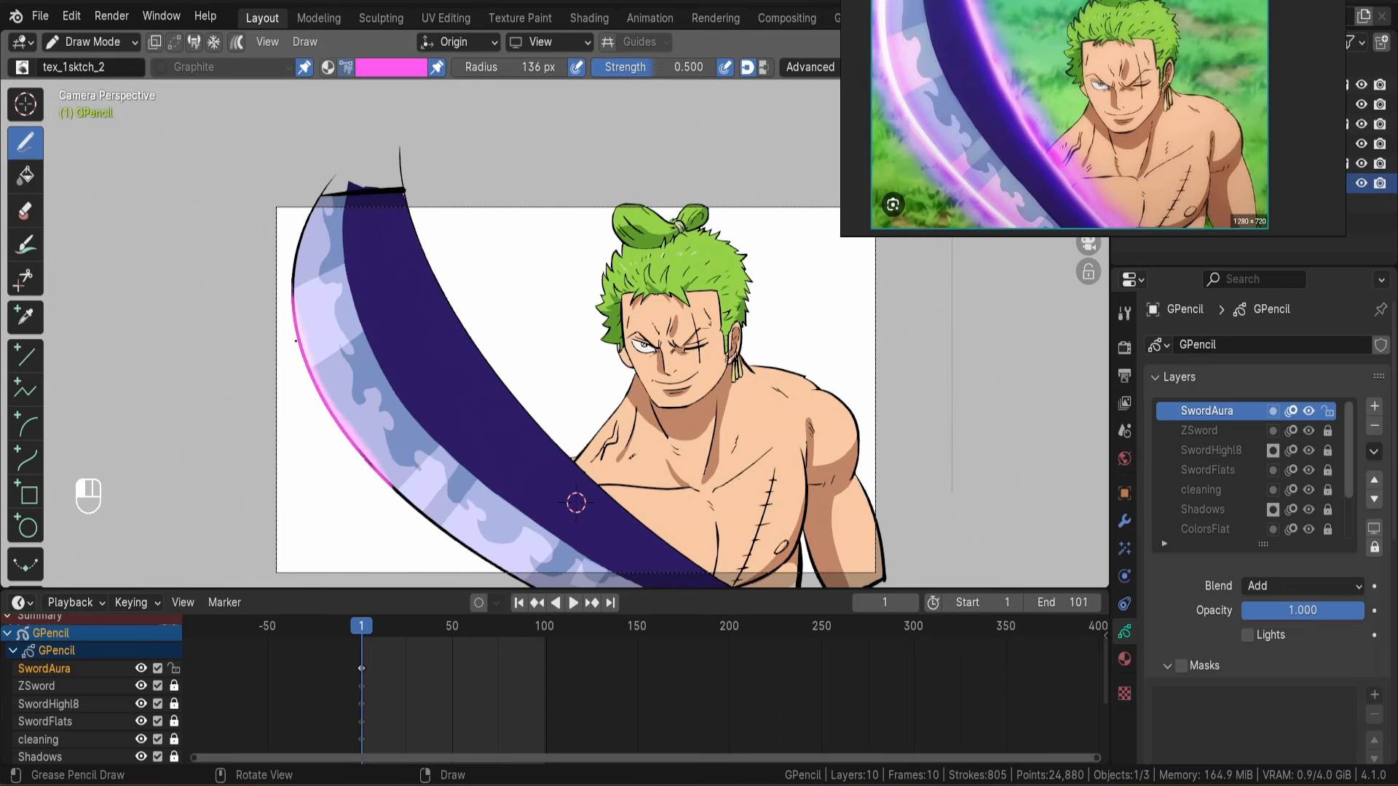
pyautogui.moveTo(296, 341); pyautogui.dragTo(295, 276)
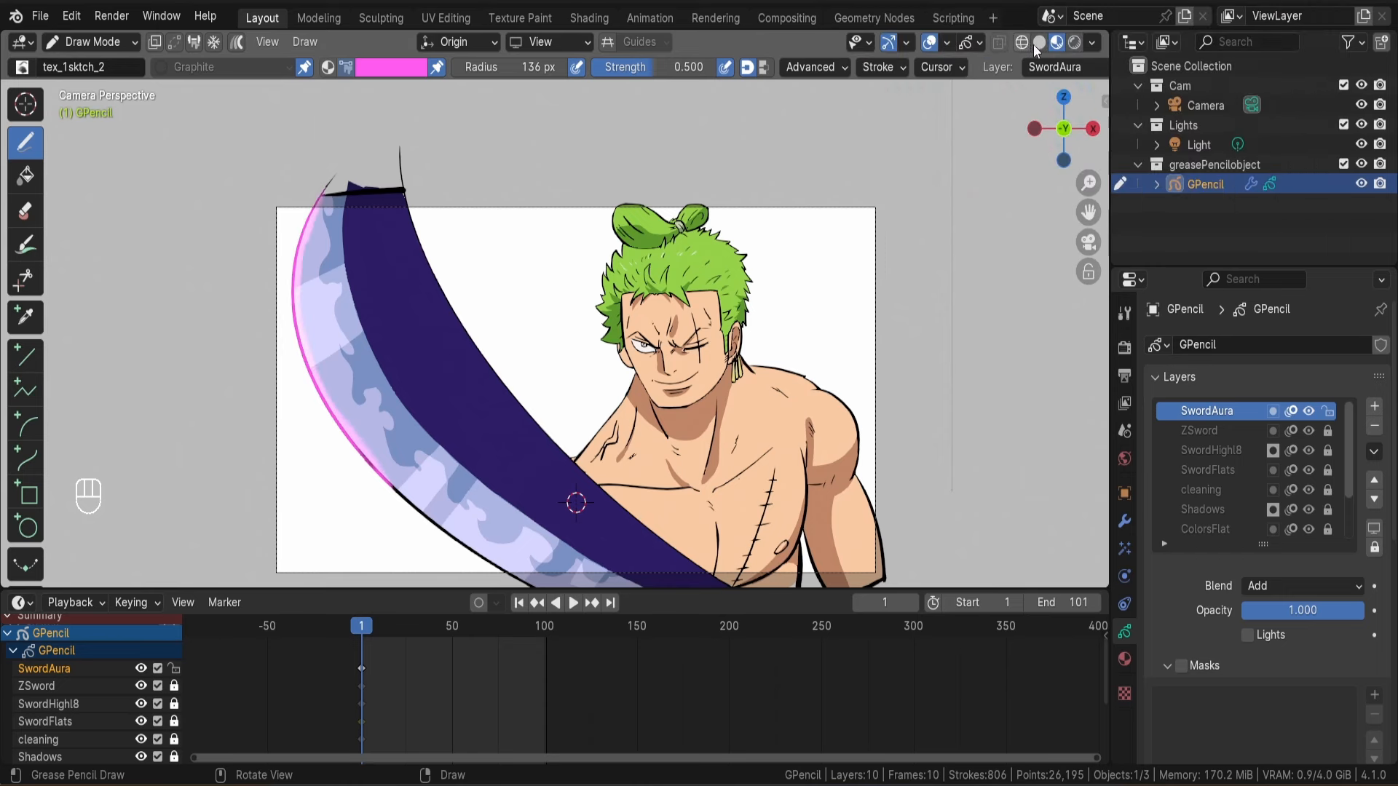
pyautogui.click(1036, 44)
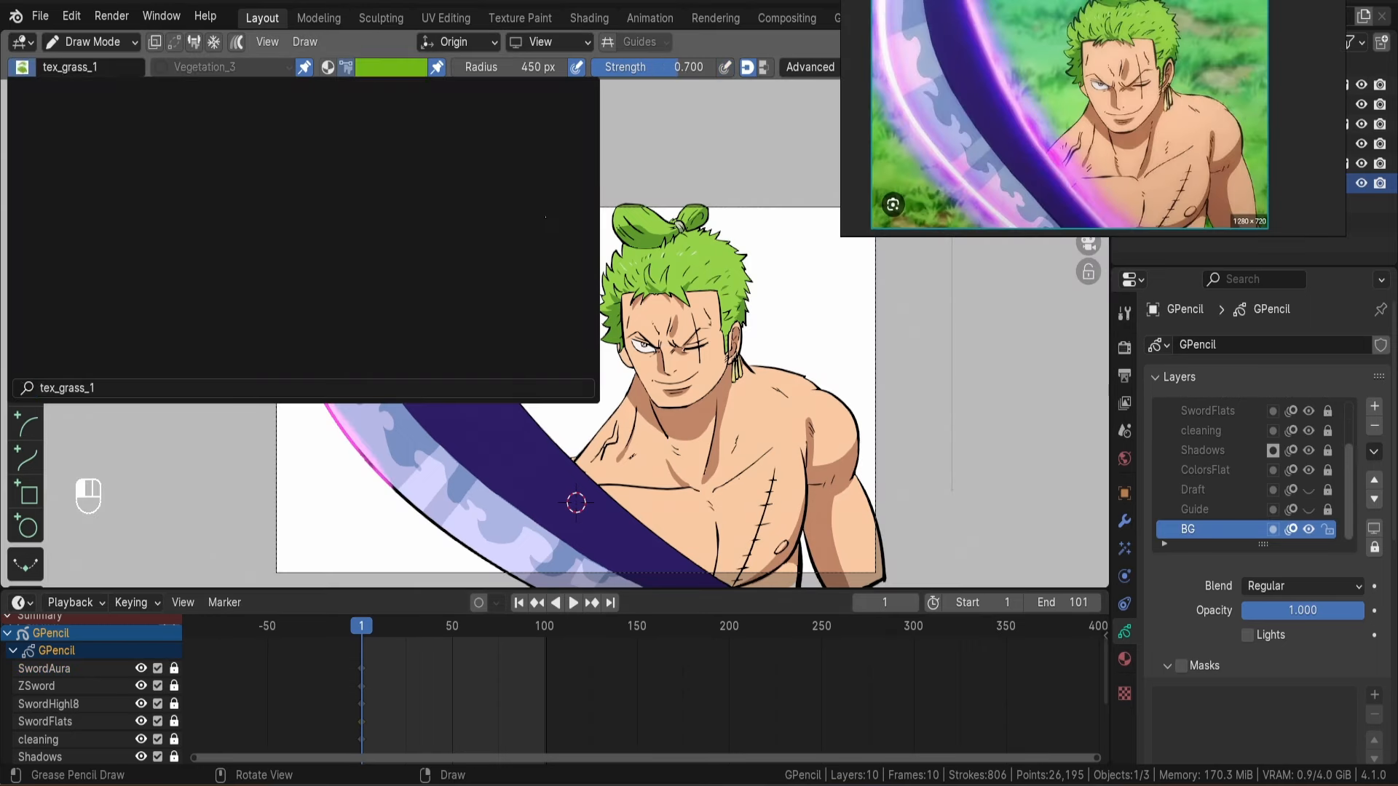
# Paint green grass patches behind both shoulders on the BG layer with the tex_grass_1 brush.
pyautogui.click(545, 217)
pyautogui.moveTo(595, 295)
pyautogui.mouseDown()
pyautogui.moveTo(620, 382)
pyautogui.moveTo(582, 364)
pyautogui.moveTo(553, 400)
pyautogui.moveTo(568, 444)
pyautogui.moveTo(843, 366)
pyautogui.mouseUp()
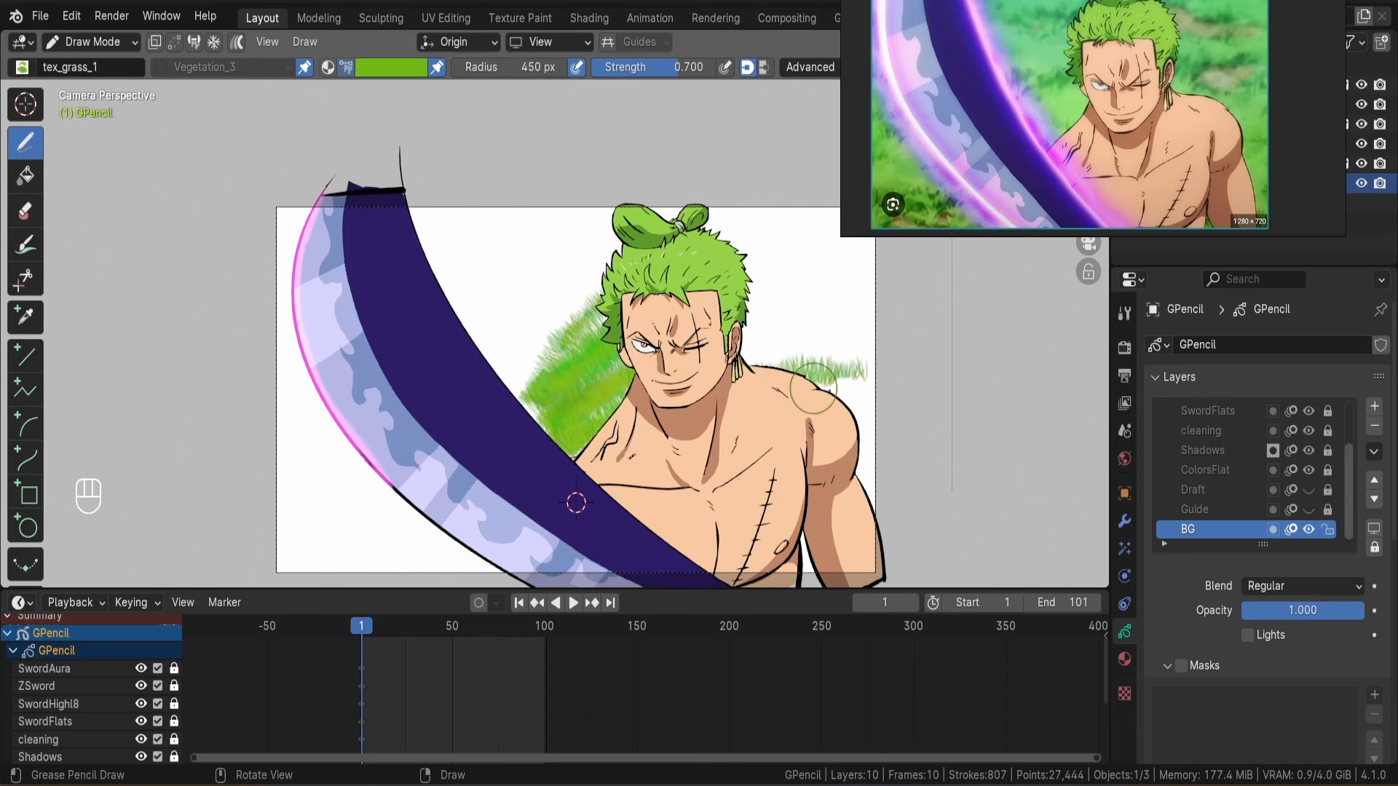
pyautogui.moveTo(837, 394)
pyautogui.mouseDown()
pyautogui.moveTo(868, 391)
pyautogui.moveTo(785, 386)
pyautogui.mouseUp()
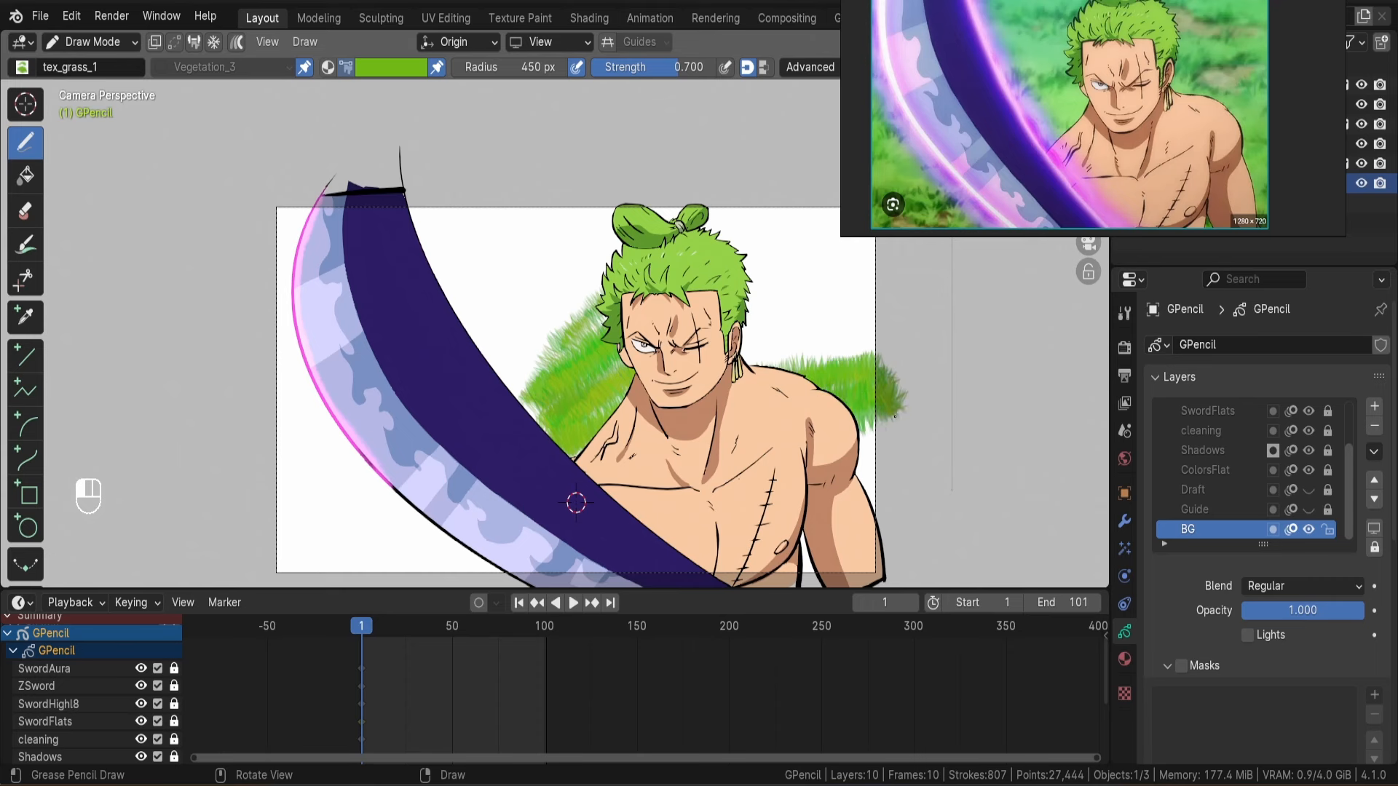
# Sample the green beside the arm in the reference image and paint the background beside Zoro's head and arm with the tex_grass_2 brush.
pyautogui.click(400, 67)
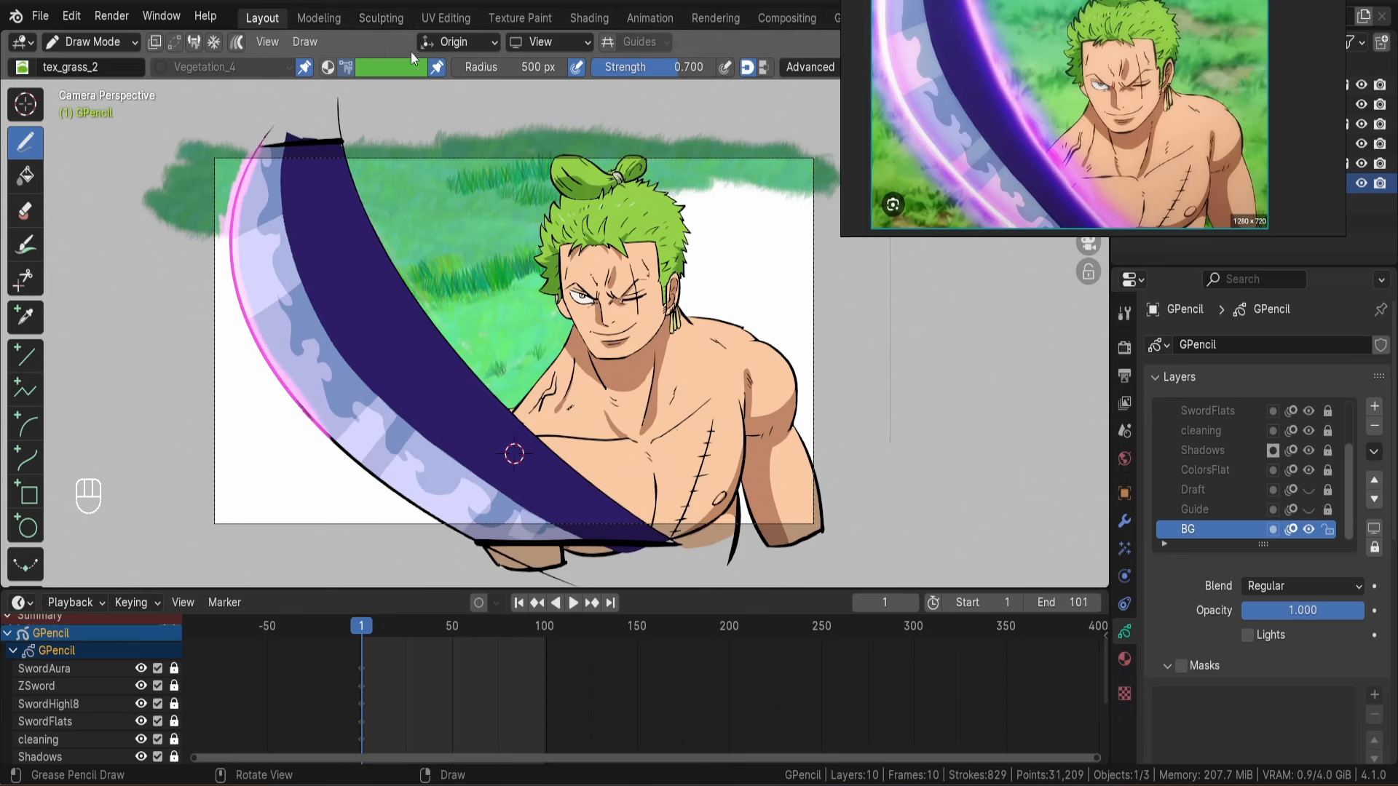
pyautogui.press('e')
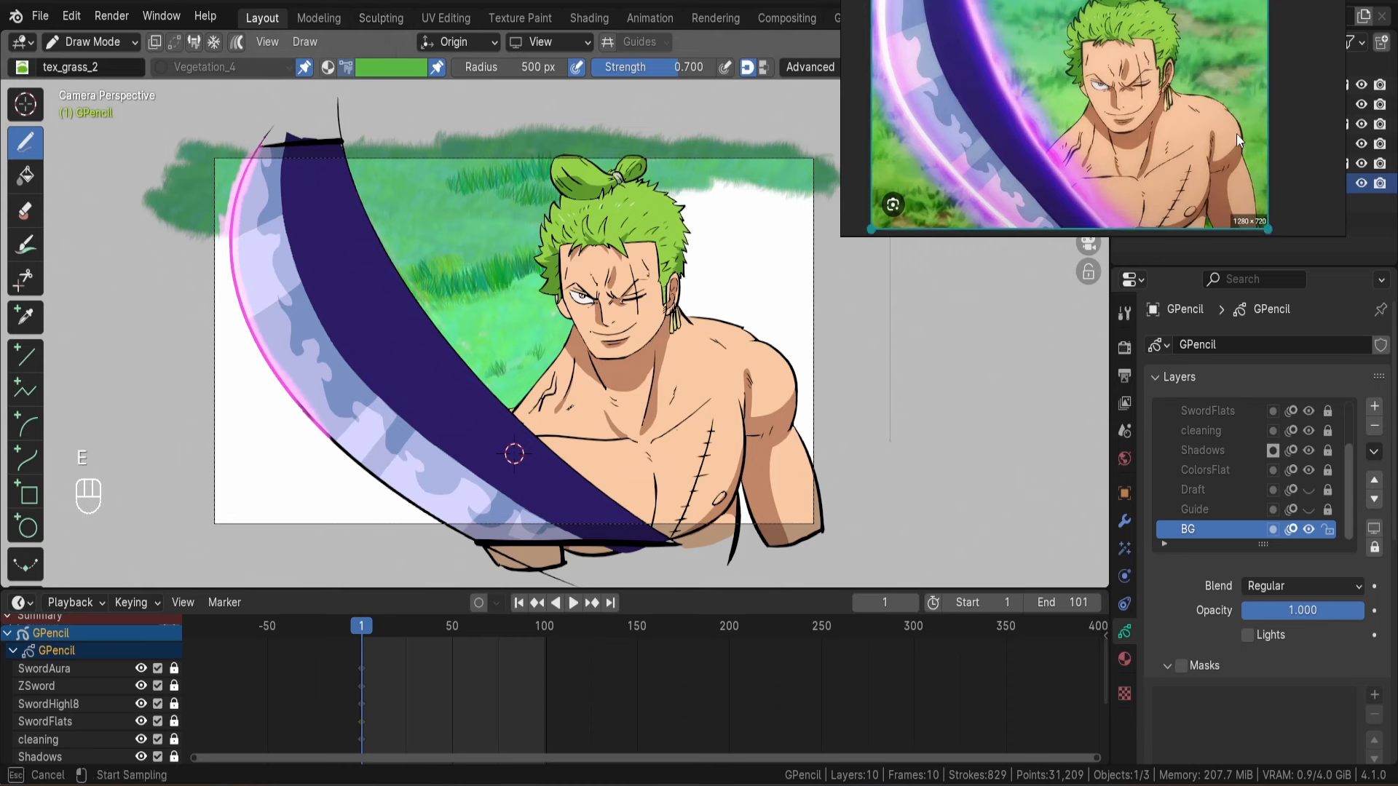
pyautogui.click(1259, 160)
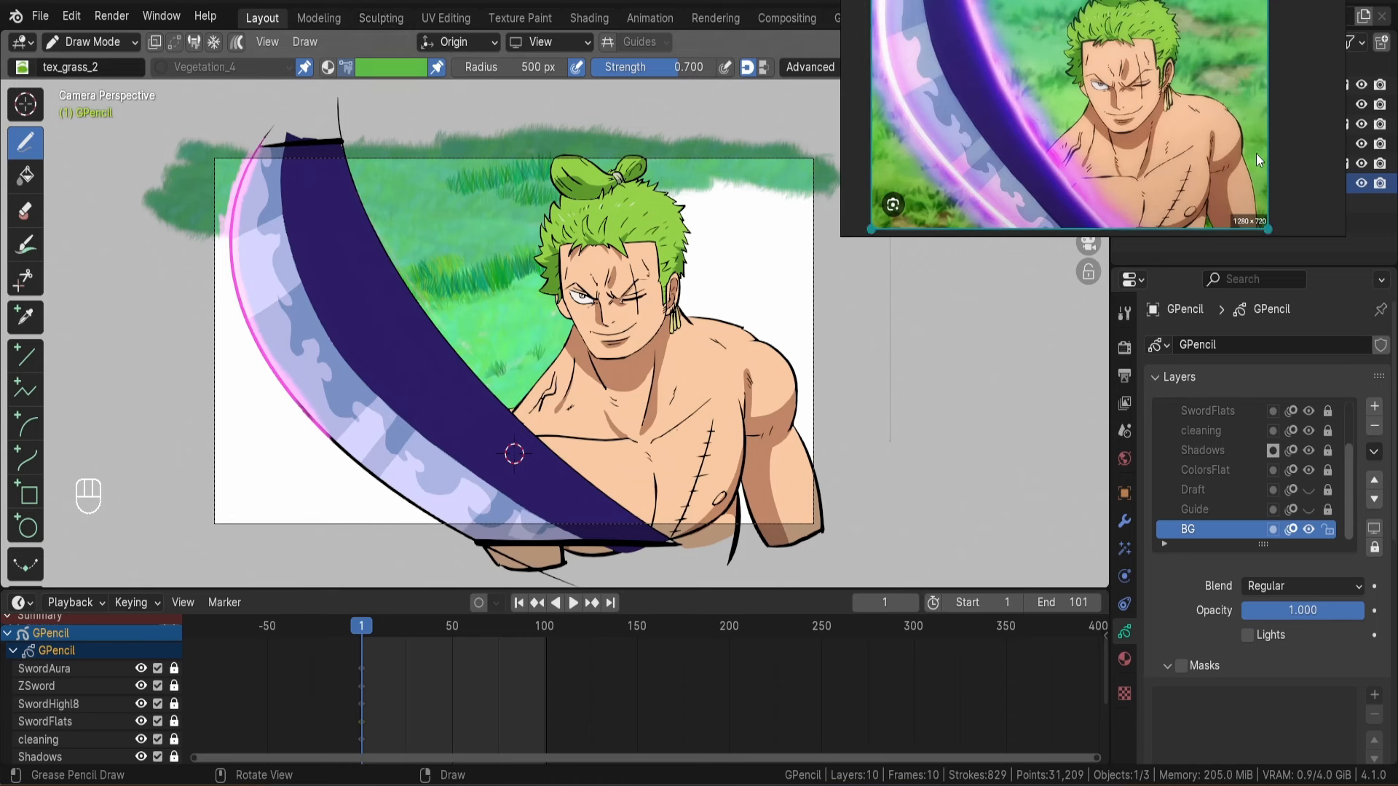
pyautogui.moveTo(801, 368)
pyautogui.mouseDown()
pyautogui.moveTo(772, 335)
pyautogui.moveTo(833, 327)
pyautogui.moveTo(813, 412)
pyautogui.moveTo(820, 472)
pyautogui.mouseUp()
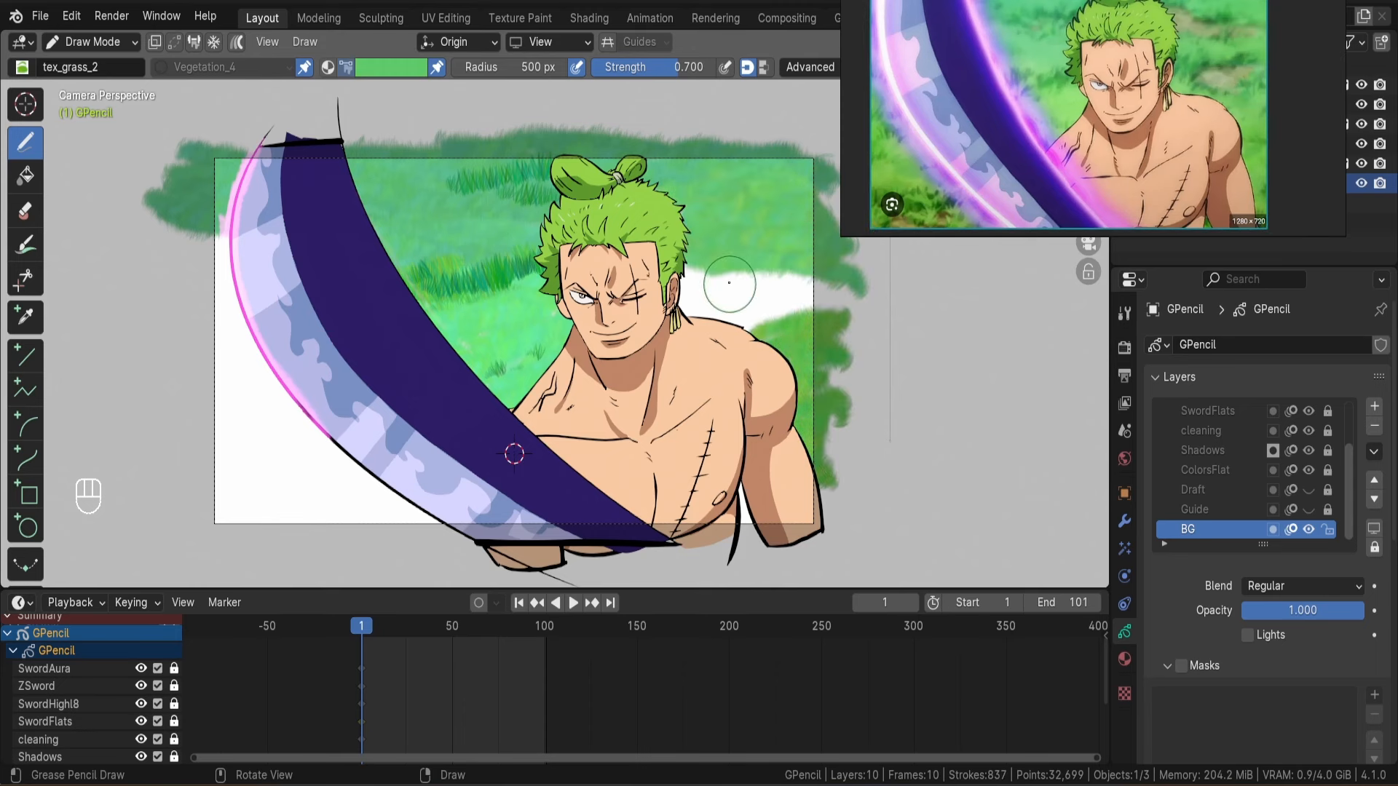
pyautogui.moveTo(729, 284)
pyautogui.mouseDown()
pyautogui.moveTo(699, 277)
pyautogui.moveTo(699, 299)
pyautogui.moveTo(790, 321)
pyautogui.moveTo(710, 288)
pyautogui.moveTo(859, 280)
pyautogui.moveTo(700, 278)
pyautogui.moveTo(809, 292)
pyautogui.moveTo(728, 311)
pyautogui.moveTo(735, 285)
pyautogui.mouseUp()
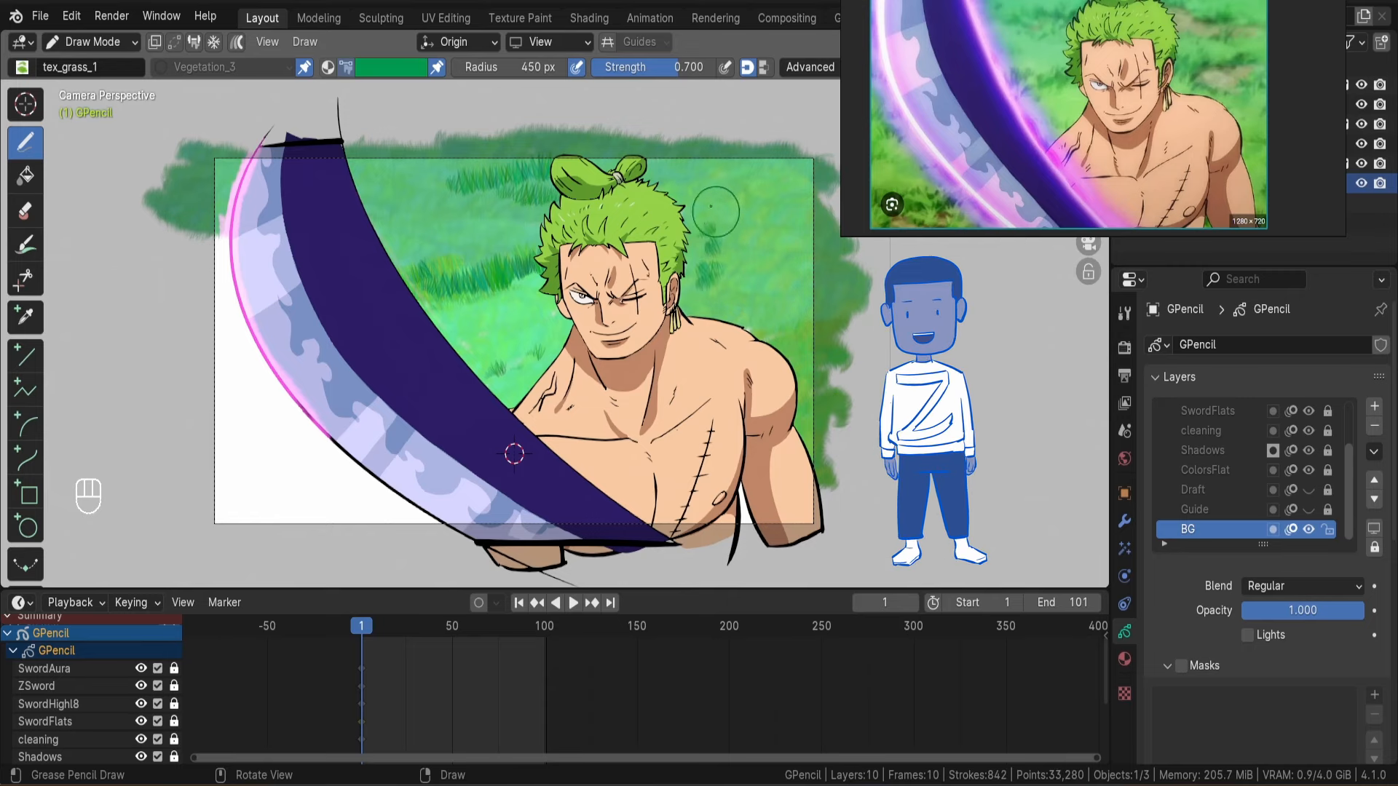
# Add darker green grass tufts to the background beside Zoro's head and topknot with the tex_grass_1 brush.
pyautogui.moveTo(716, 212)
pyautogui.mouseDown()
pyautogui.moveTo(719, 225)
pyautogui.moveTo(790, 232)
pyautogui.mouseUp()
pyautogui.moveTo(668, 162); pyautogui.dragTo(683, 167)
pyautogui.moveTo(685, 166); pyautogui.dragTo(778, 177)
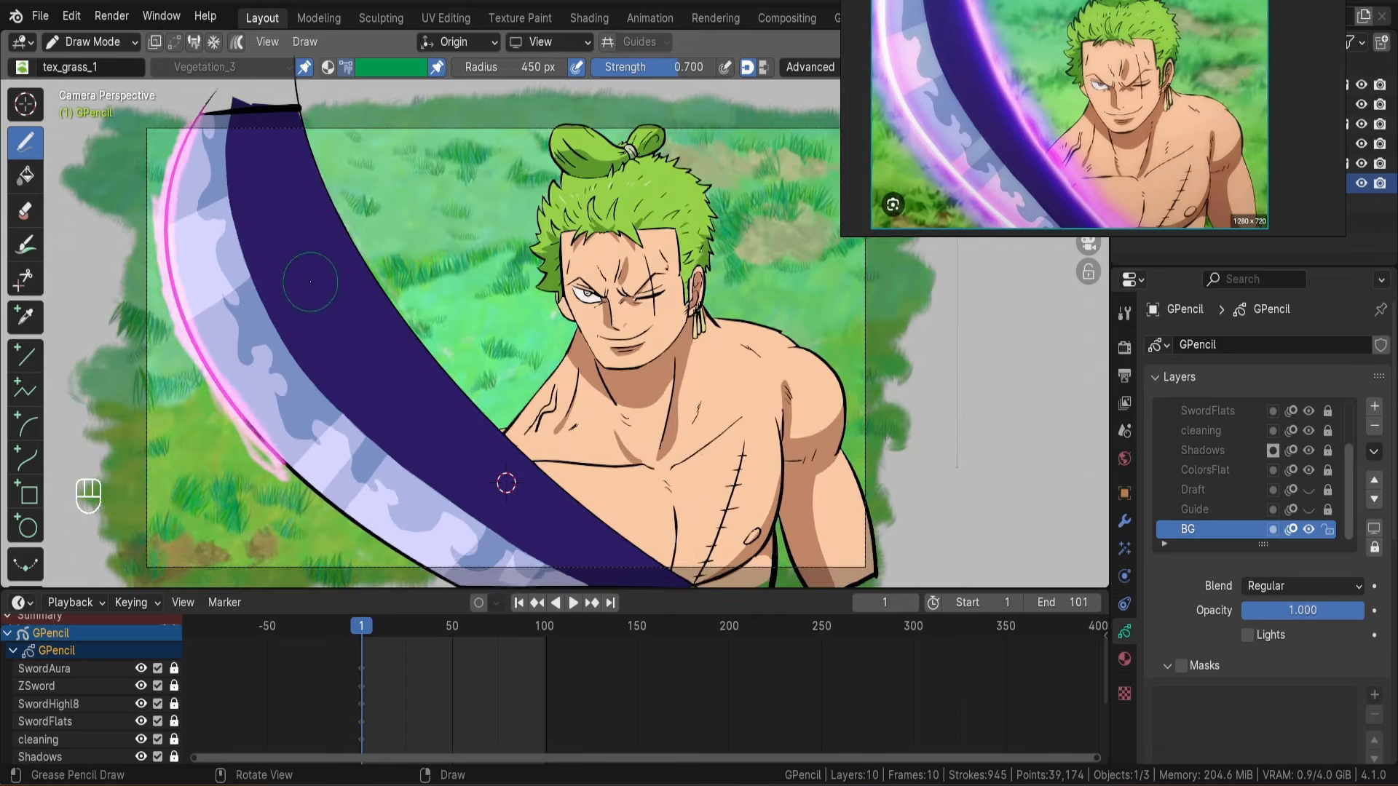
# Rename the new stroke material as SwordGlow and set its stroke base color to light pink.
pyautogui.scroll(-1, 310, 281)
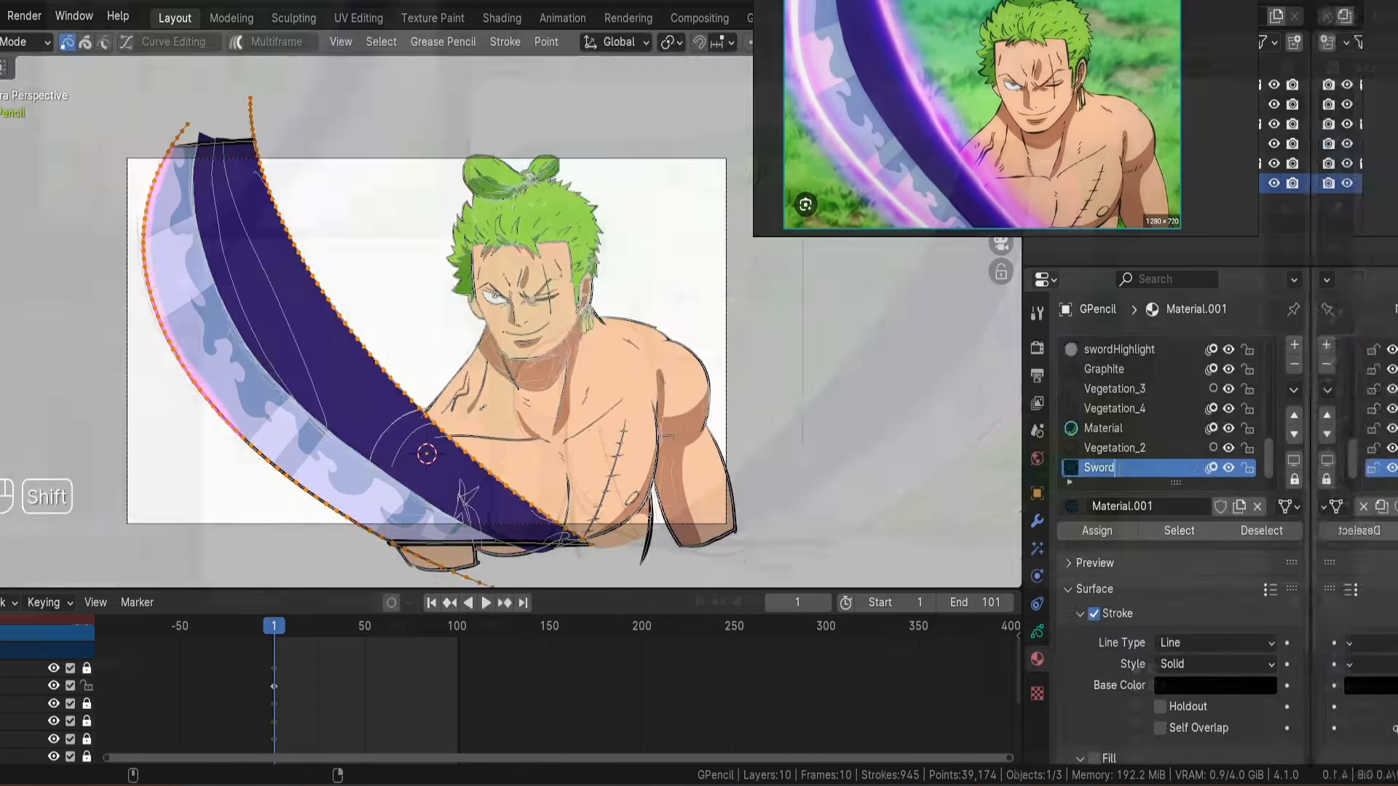
pyautogui.write('olo')
pyautogui.press('Return')
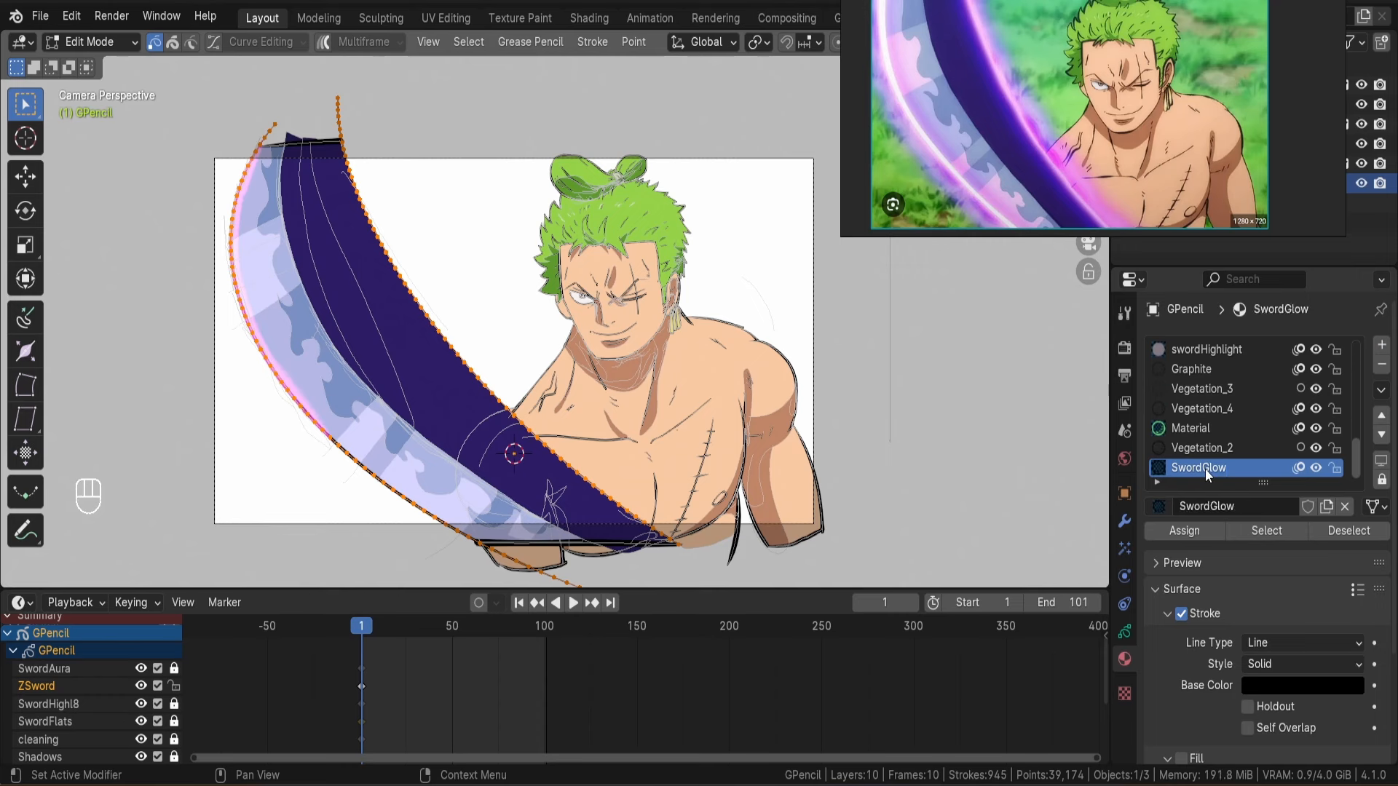
pyautogui.scroll(-4, 1226, 551)
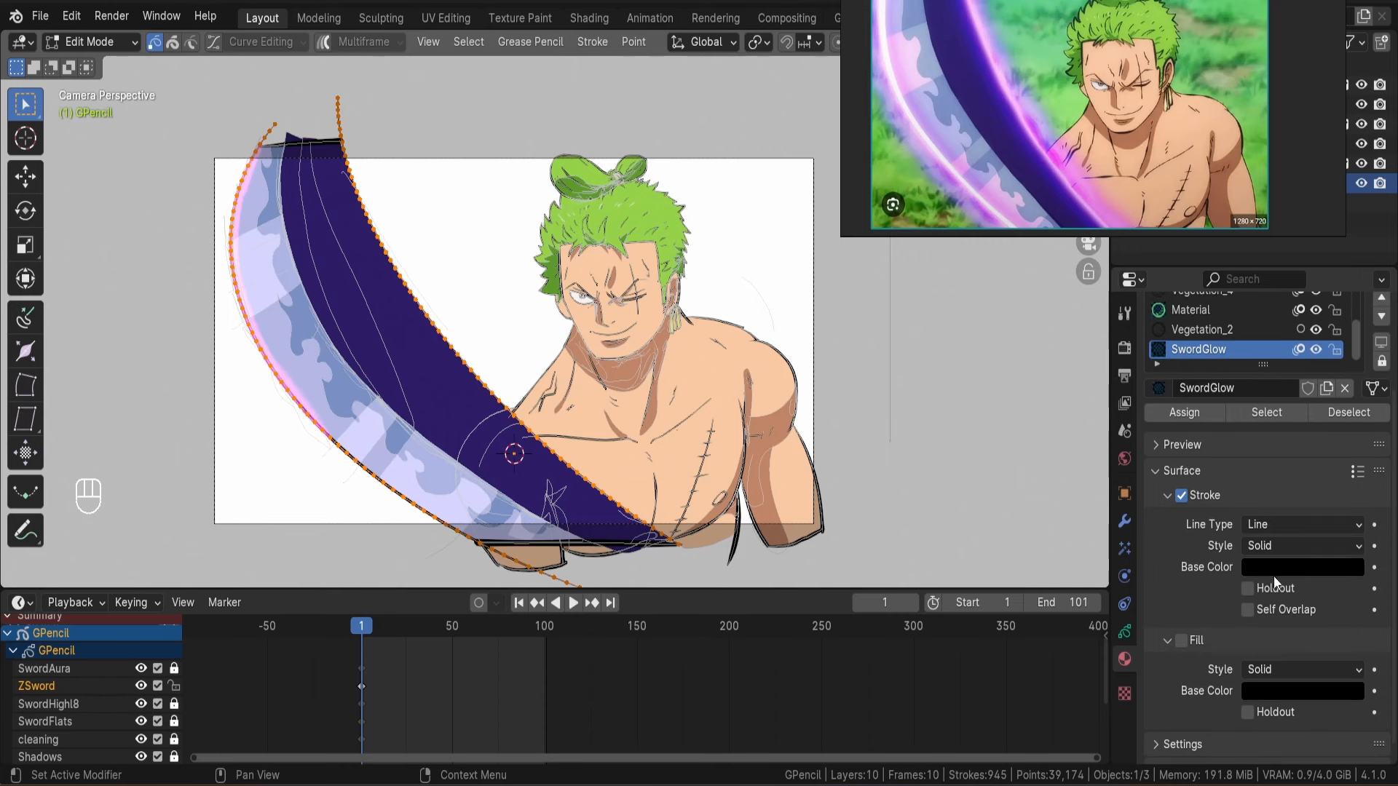
pyautogui.click(1278, 575)
pyautogui.moveTo(1350, 428); pyautogui.dragTo(1350, 268)
pyautogui.click(1125, 631)
# Assign the SwordGlow material to the selected sword outline strokes on the ZSword layer.
pyautogui.click(591, 42)
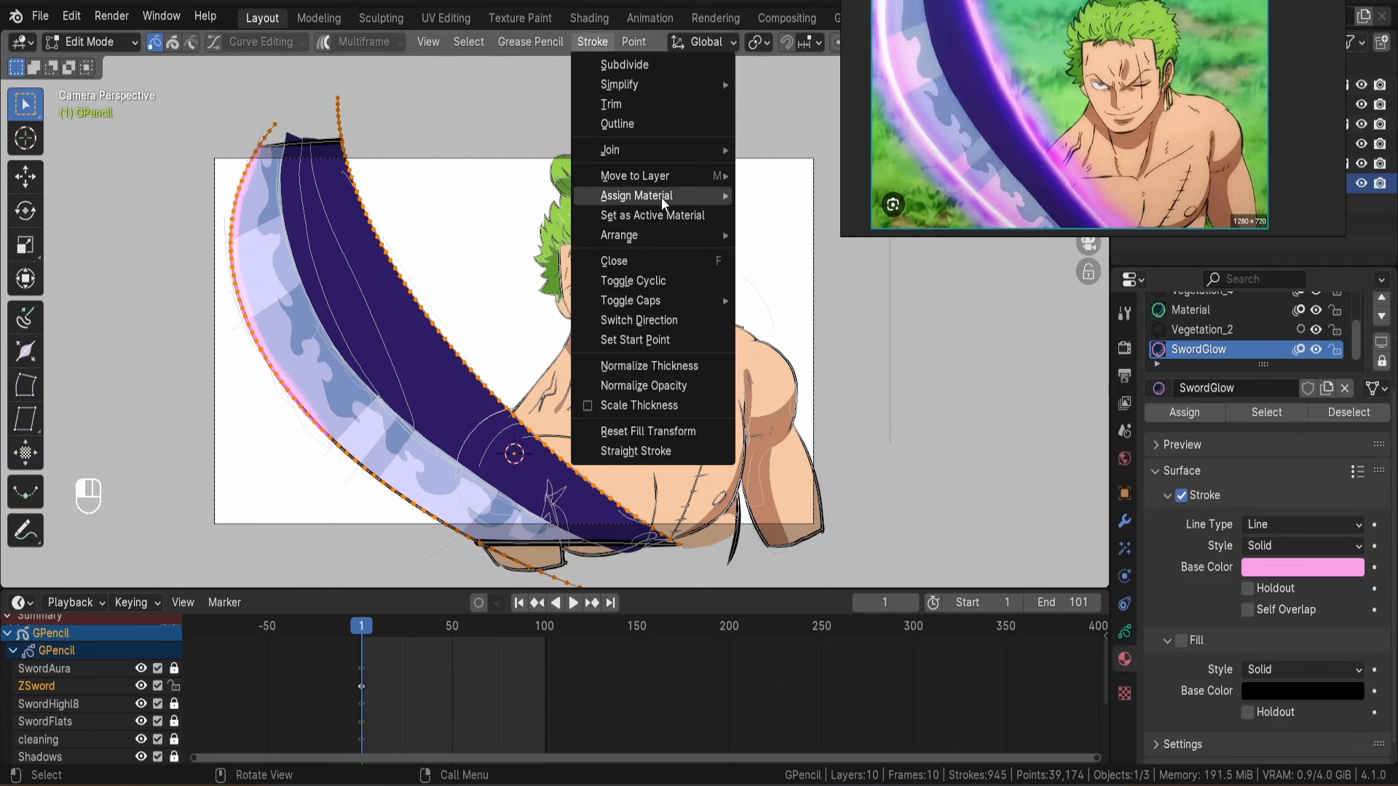
pyautogui.moveTo(671, 195)
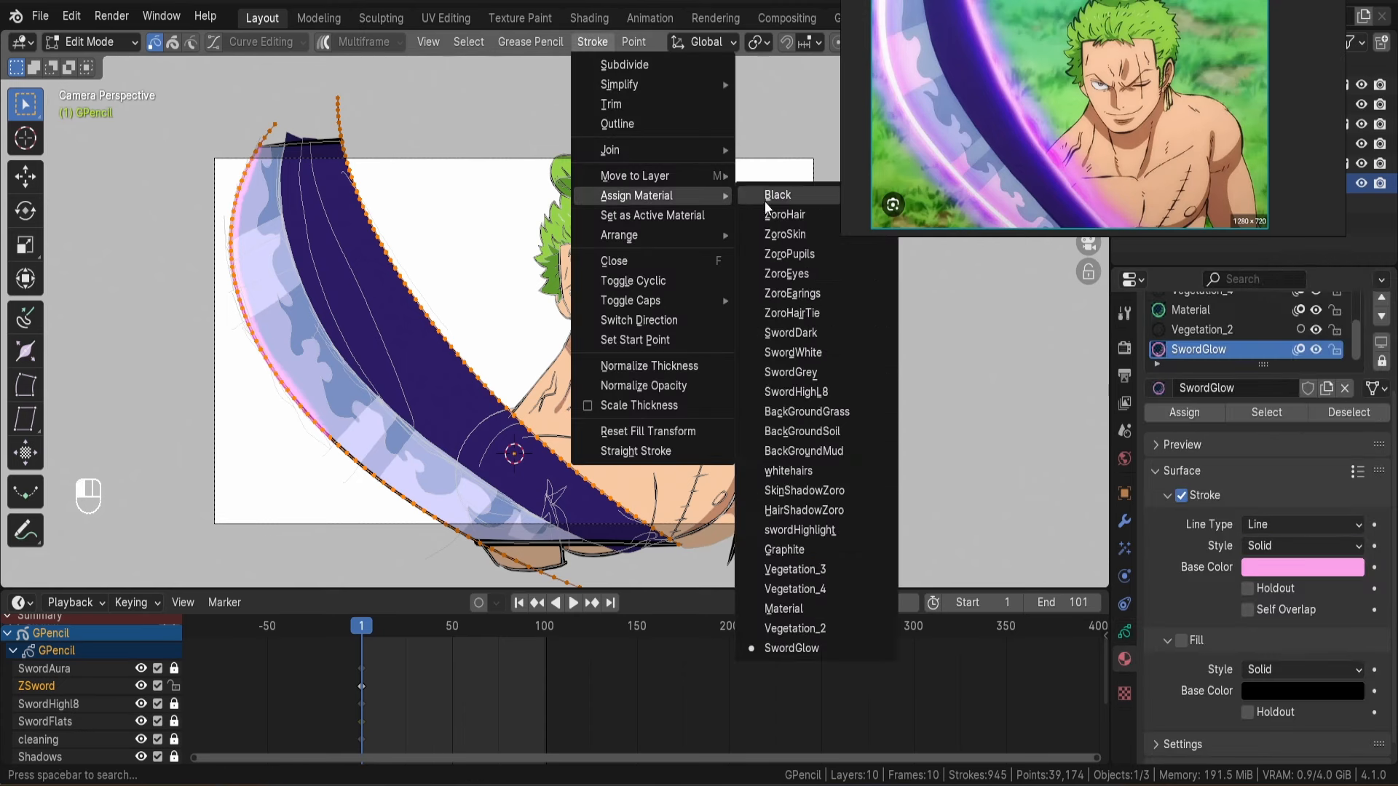
pyautogui.click(784, 648)
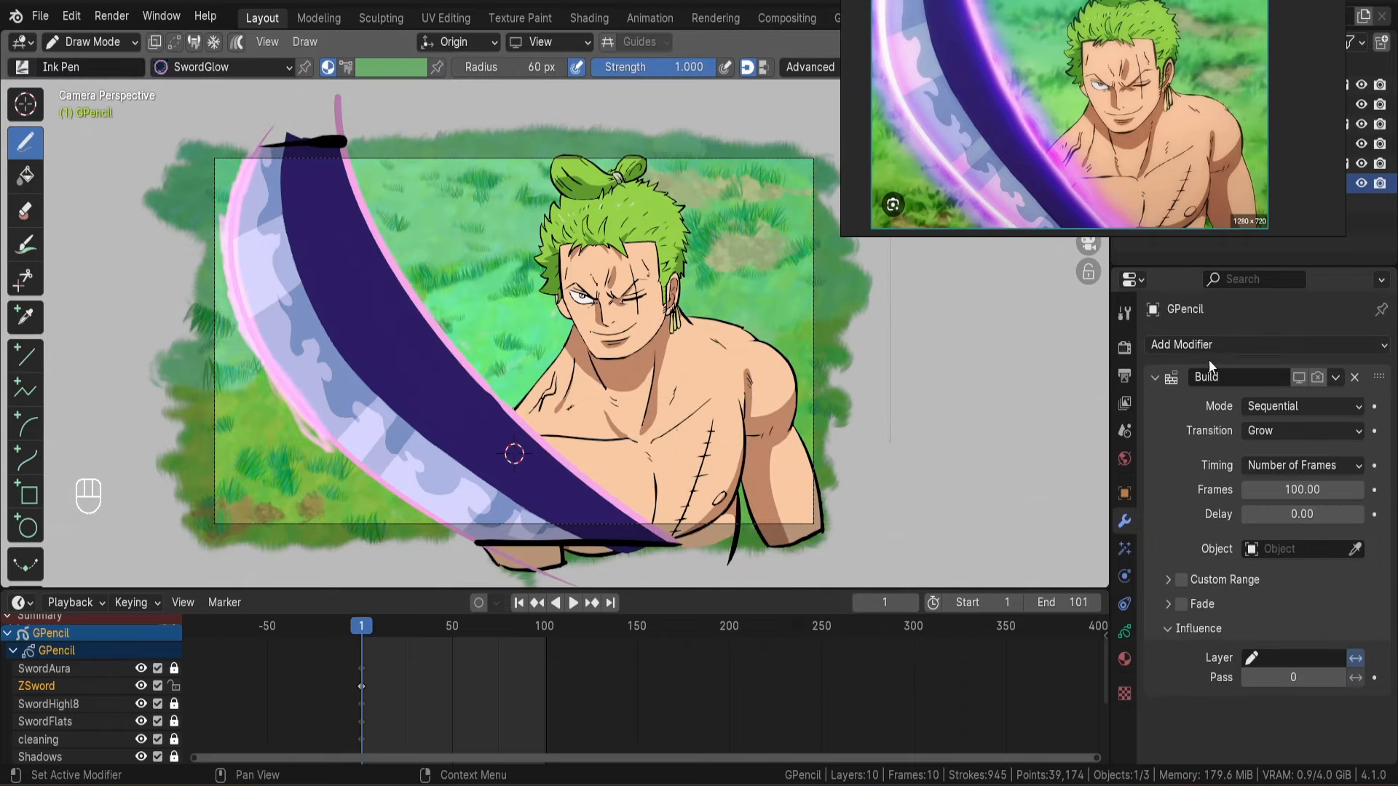
# Add a Tint modifier limited to a single material and a Glow effect to the GPencil object.
pyautogui.click(1208, 348)
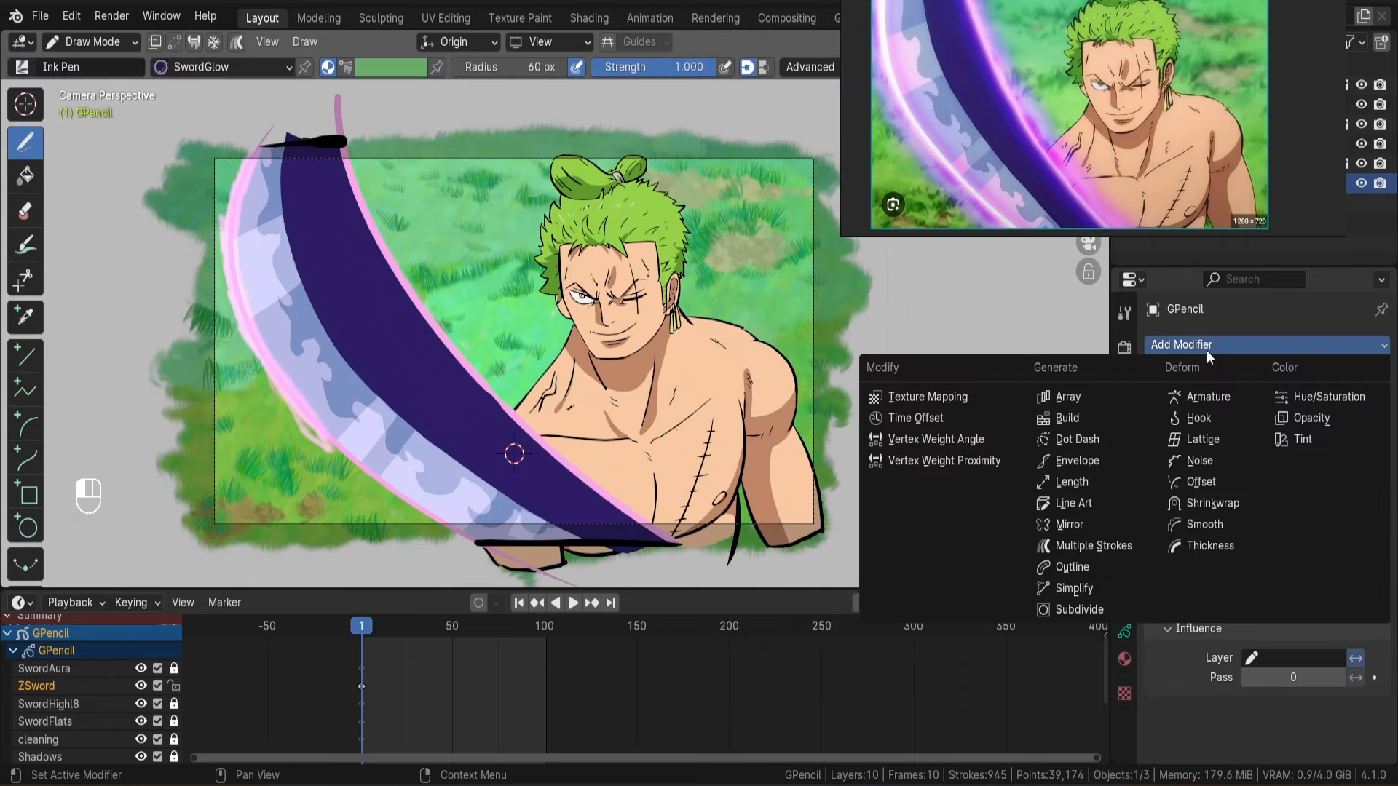
pyautogui.click(1300, 439)
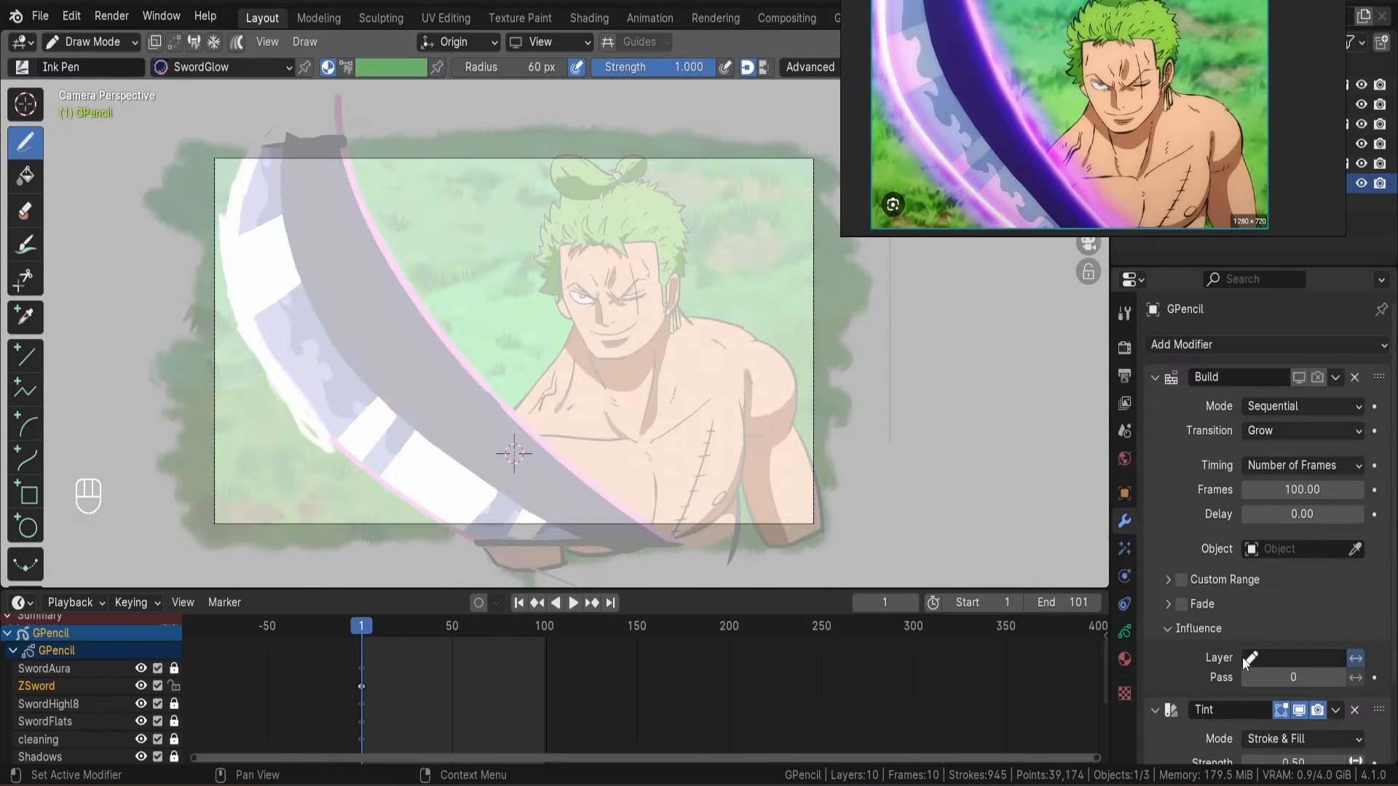
pyautogui.scroll(-7, 1248, 659)
pyautogui.click(1282, 677)
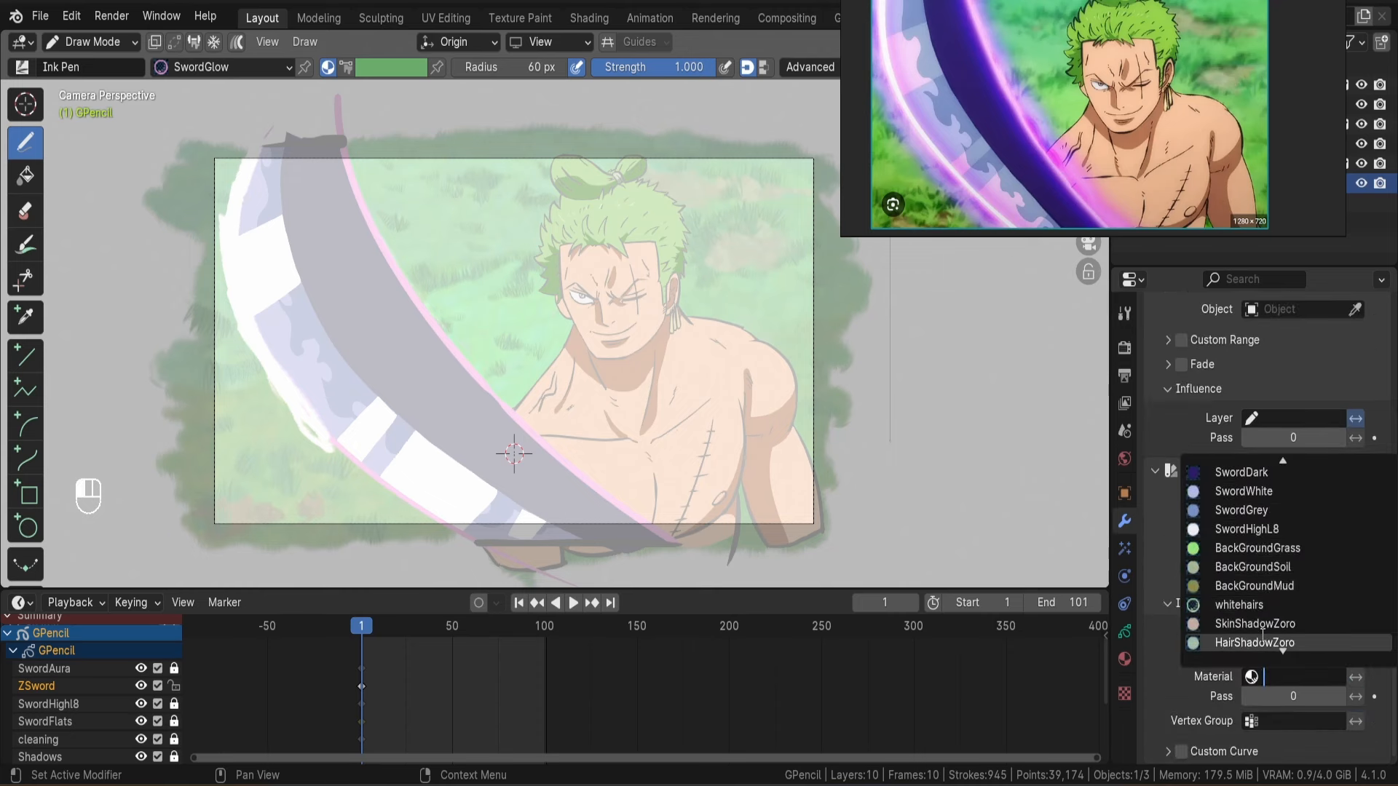
pyautogui.scroll(-3, 1263, 633)
pyautogui.click(1252, 643)
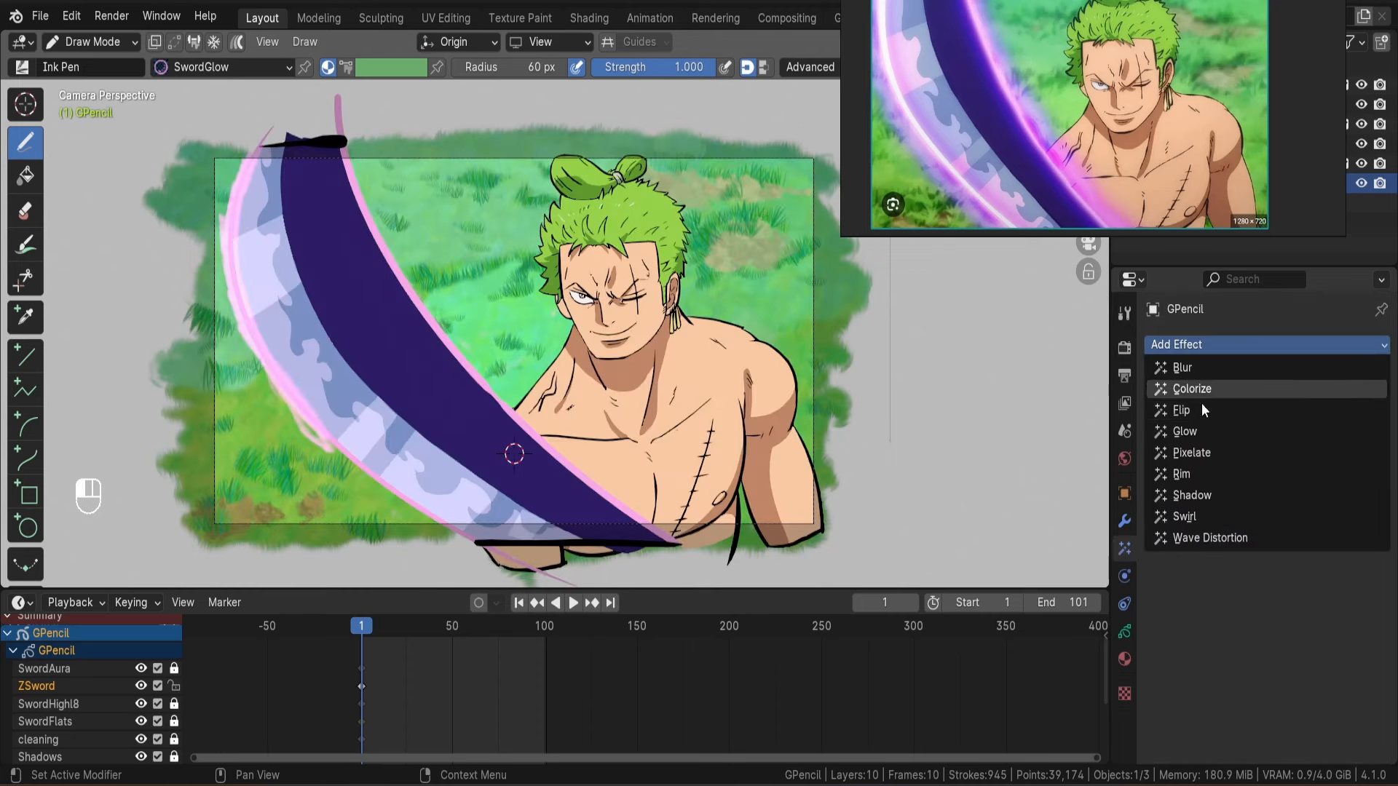
pyautogui.click(1184, 431)
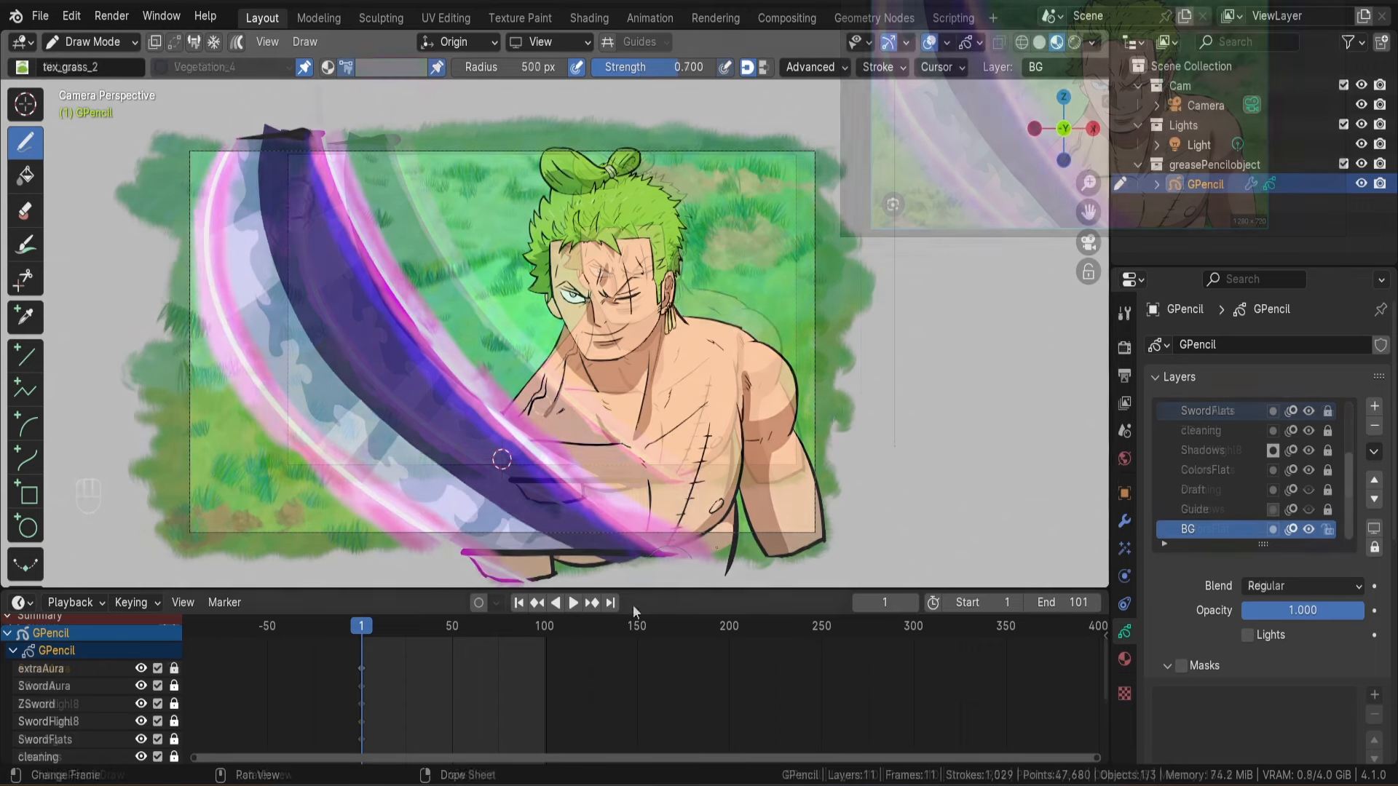
# Hide the character, shadow and sword layers so only the BG layer remains, and render the image.
pyautogui.click(1308, 470)
pyautogui.click(1309, 451)
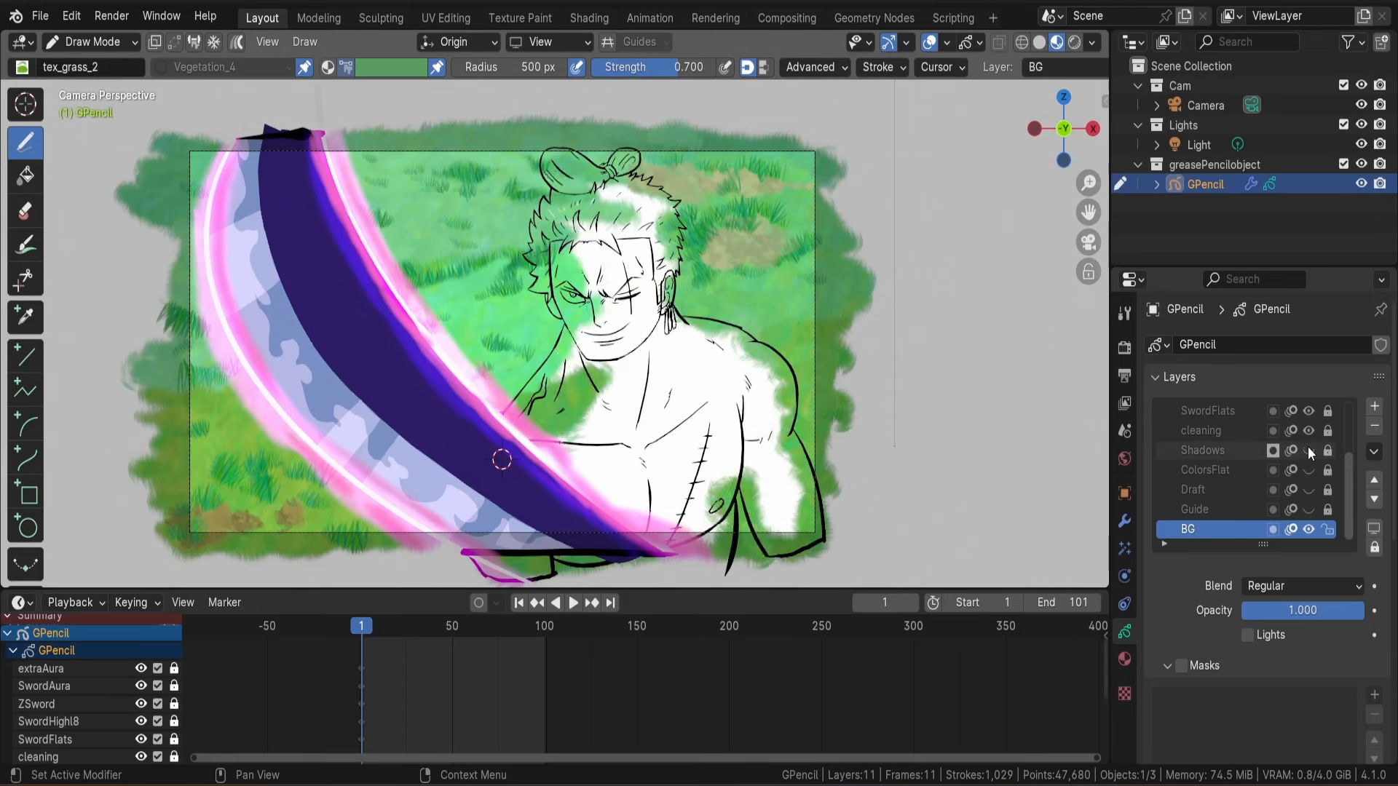
pyautogui.click(1308, 431)
pyautogui.click(1309, 410)
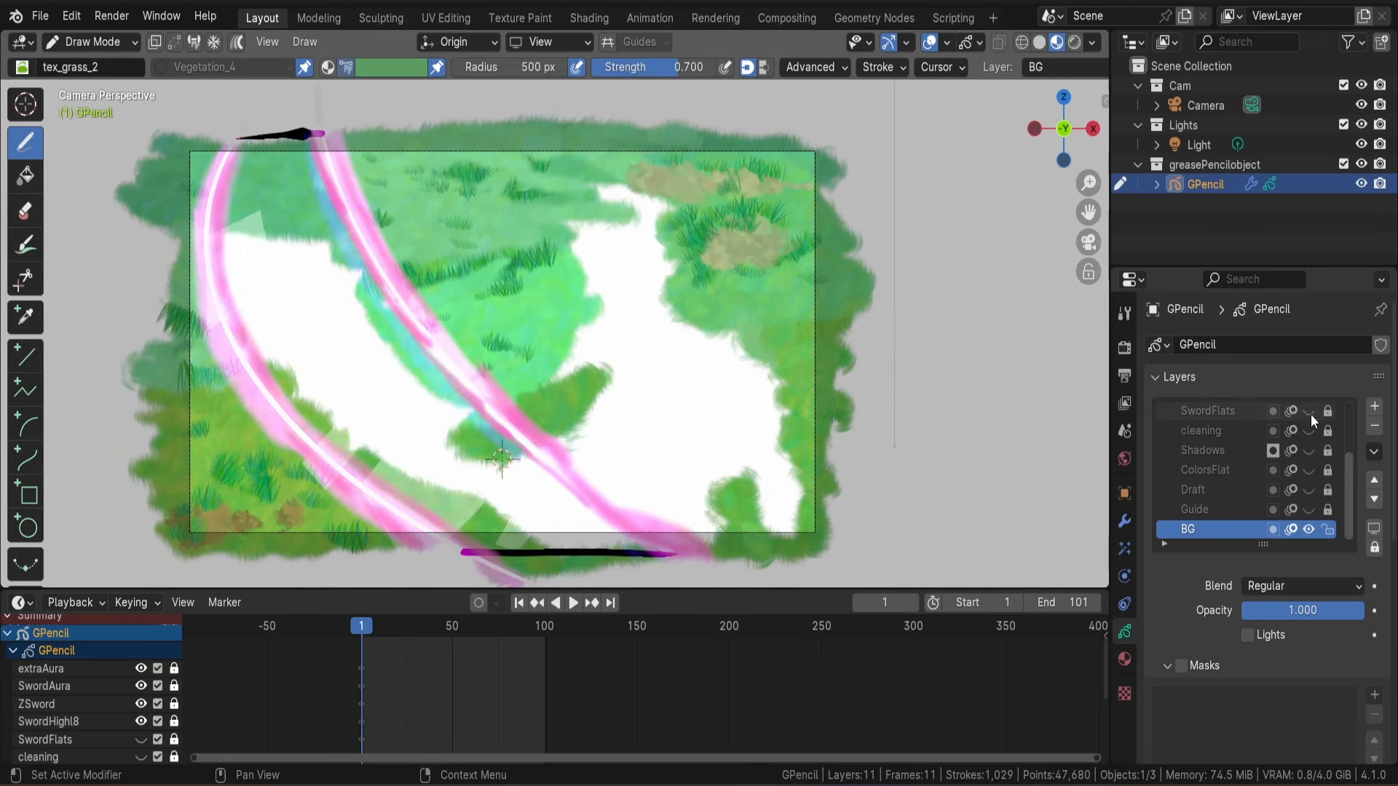
pyautogui.scroll(3, 1311, 423)
pyautogui.click(1311, 450)
pyautogui.press('F12')
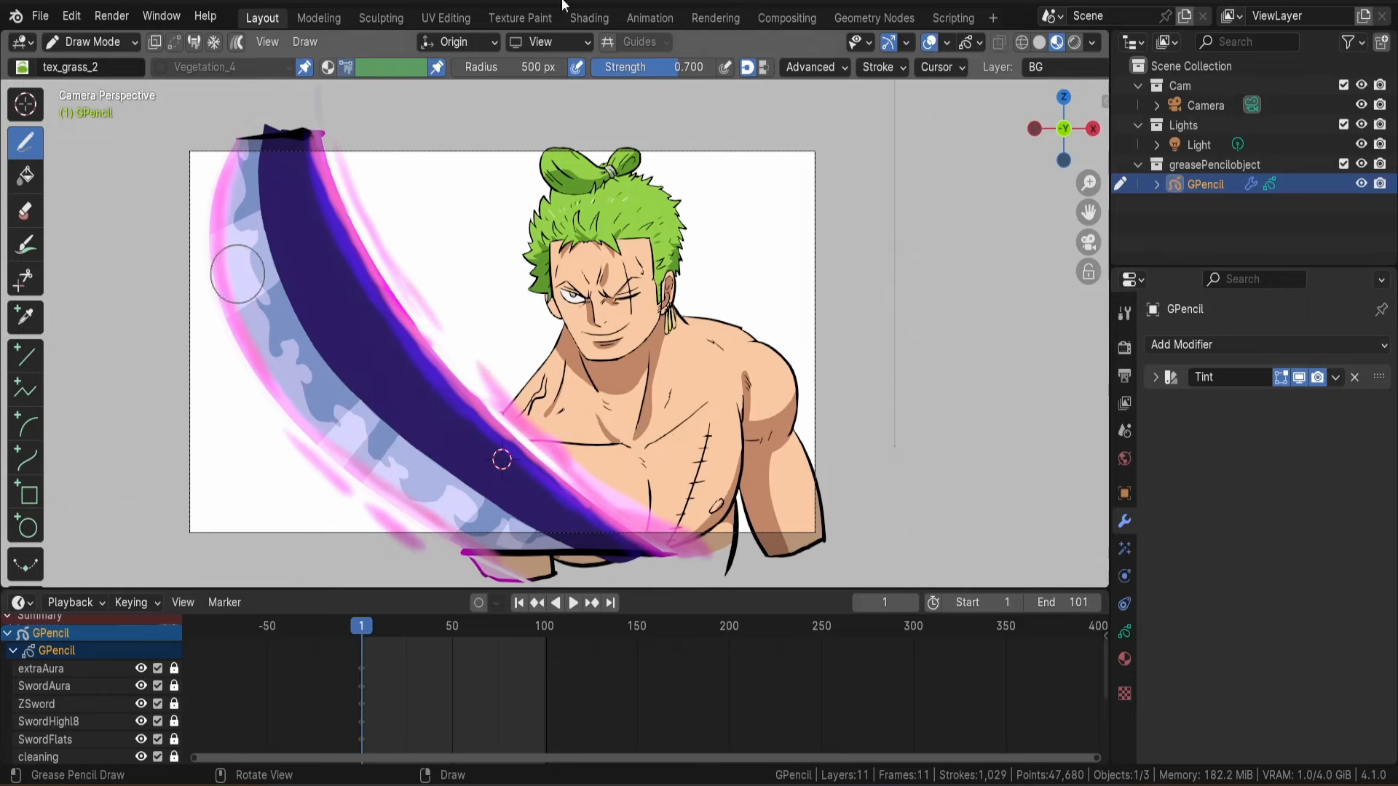
# Add an Image node to the compositor for ZoroBGComp.png and link it to the Alpha Over node's first image input.
pyautogui.click(786, 18)
pyautogui.hotkey('shift', 'a')
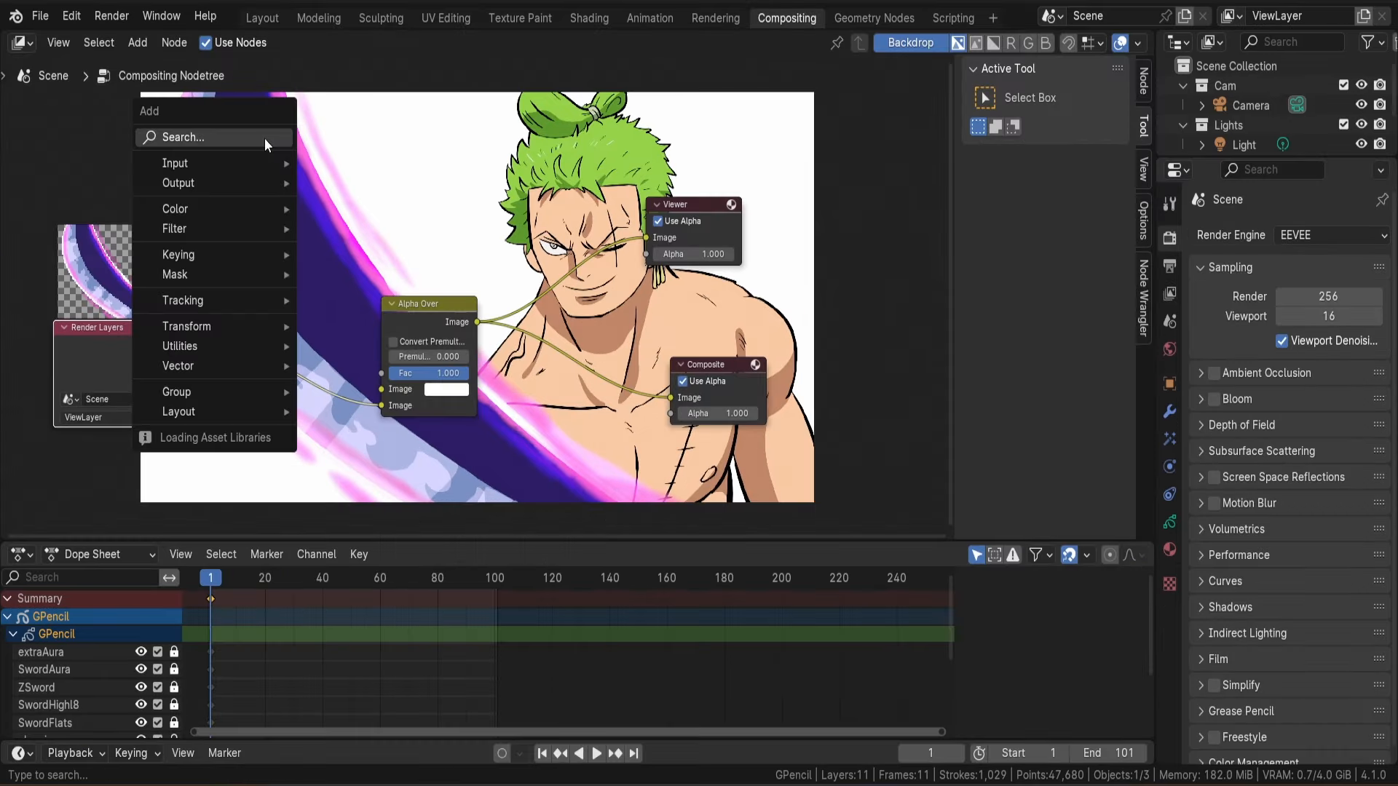
pyautogui.moveTo(261, 163)
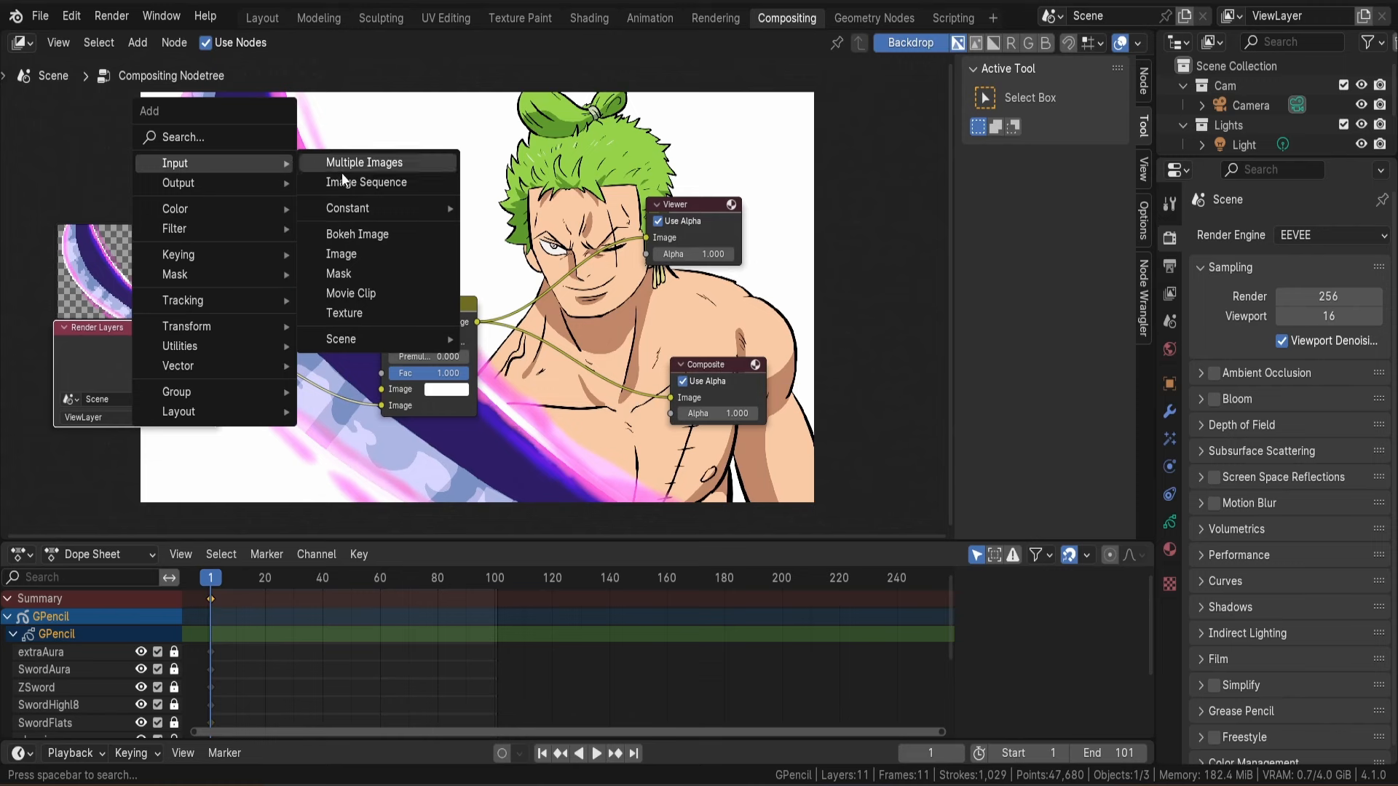
pyautogui.click(344, 254)
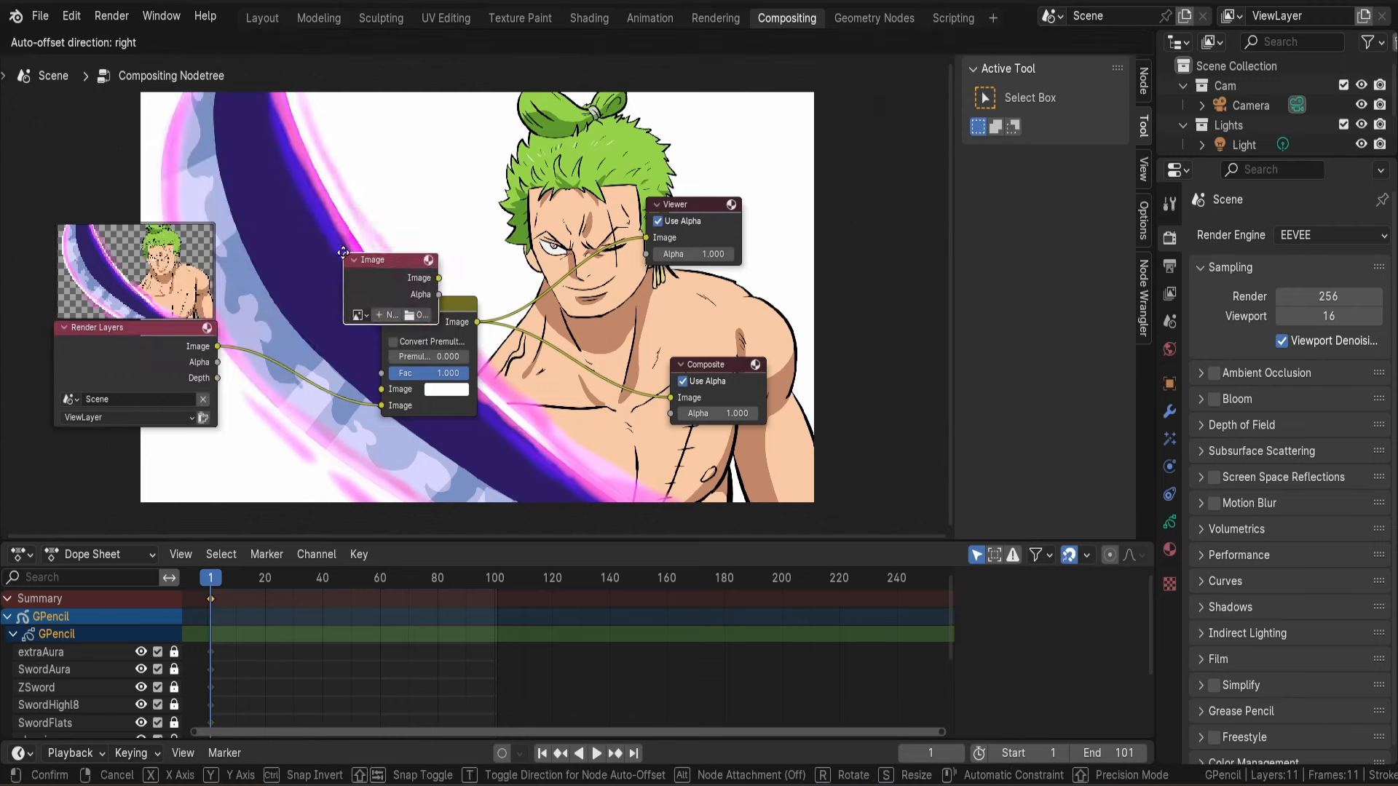
pyautogui.moveTo(216, 167); pyautogui.dragTo(378, 387)
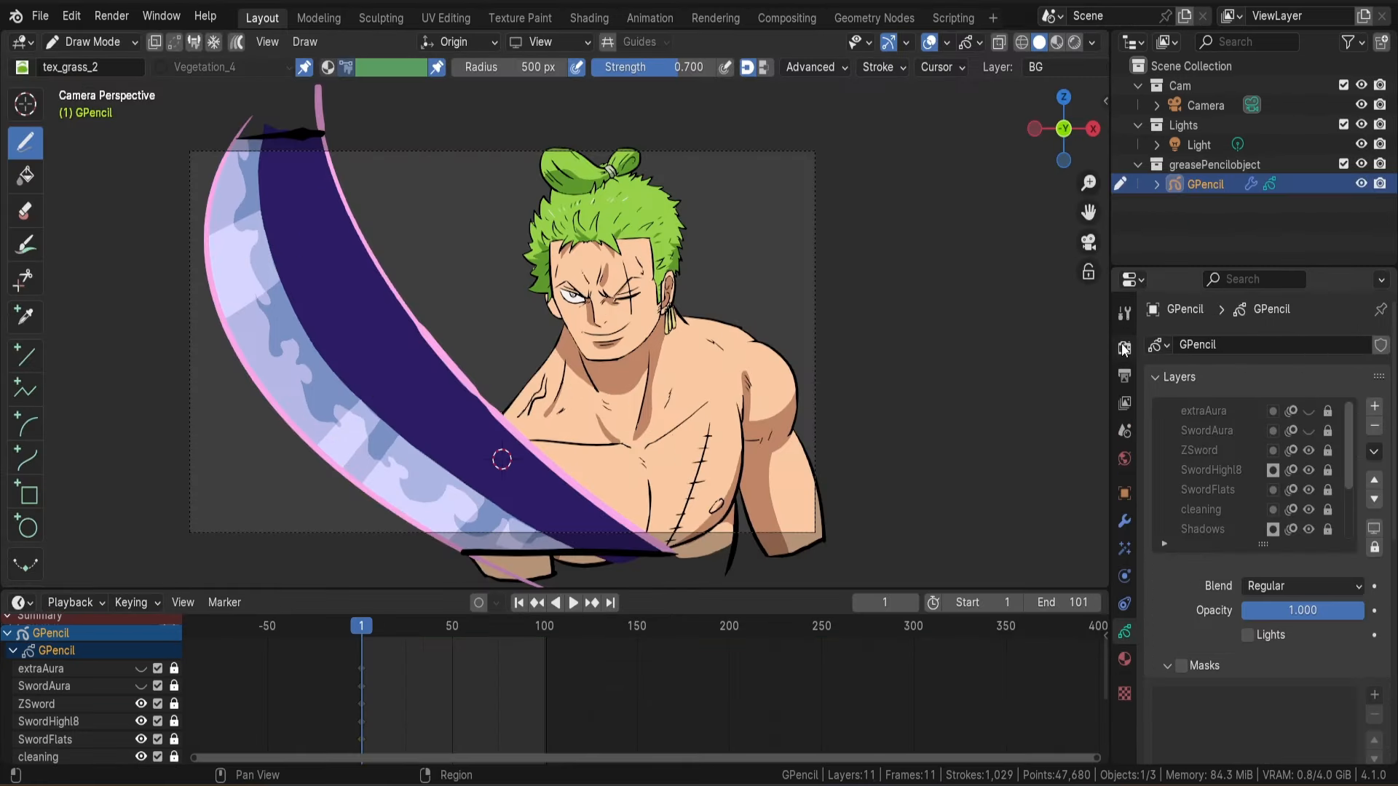
# Check the Film transparency setting in the render properties.
pyautogui.click(1124, 348)
pyautogui.scroll(-3, 1159, 652)
pyautogui.click(1158, 648)
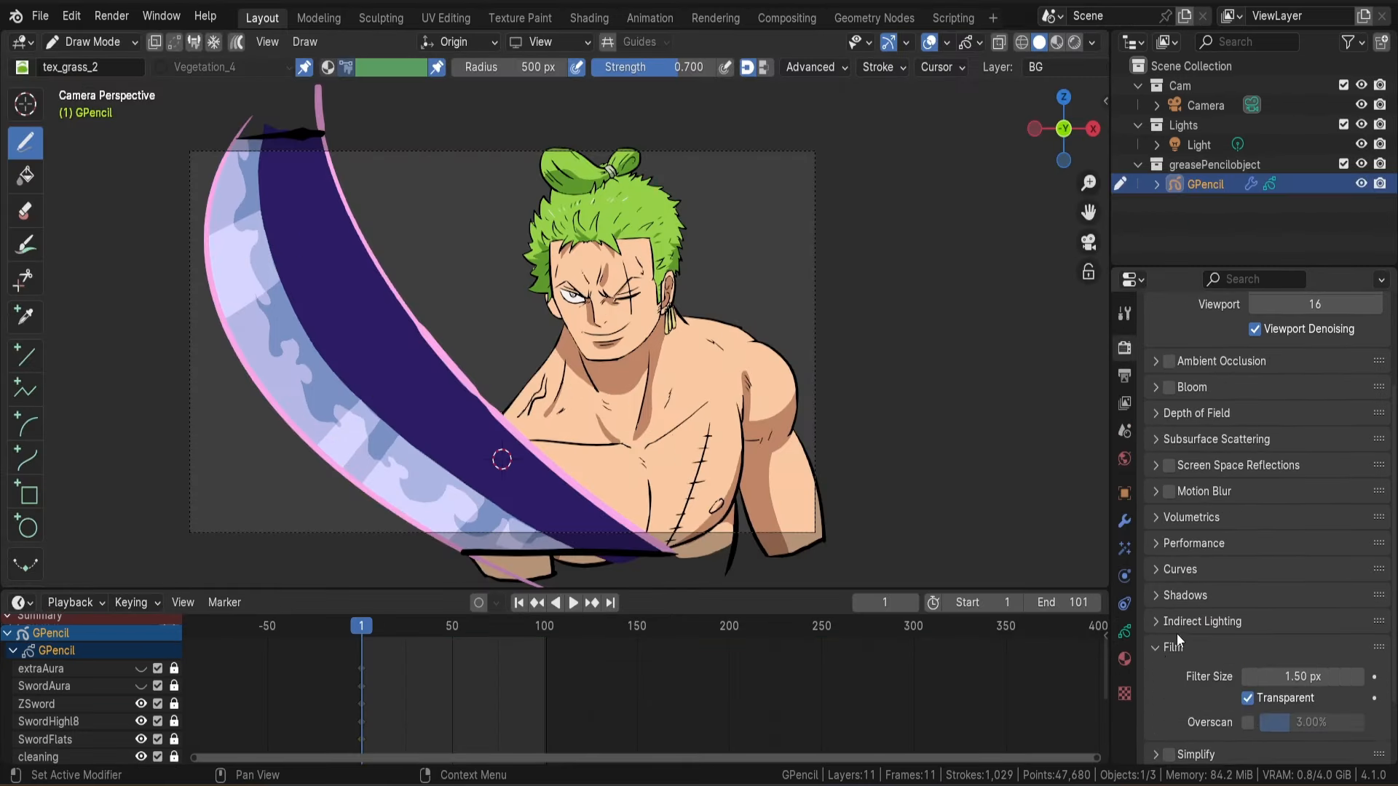
pyautogui.scroll(-3, 1165, 641)
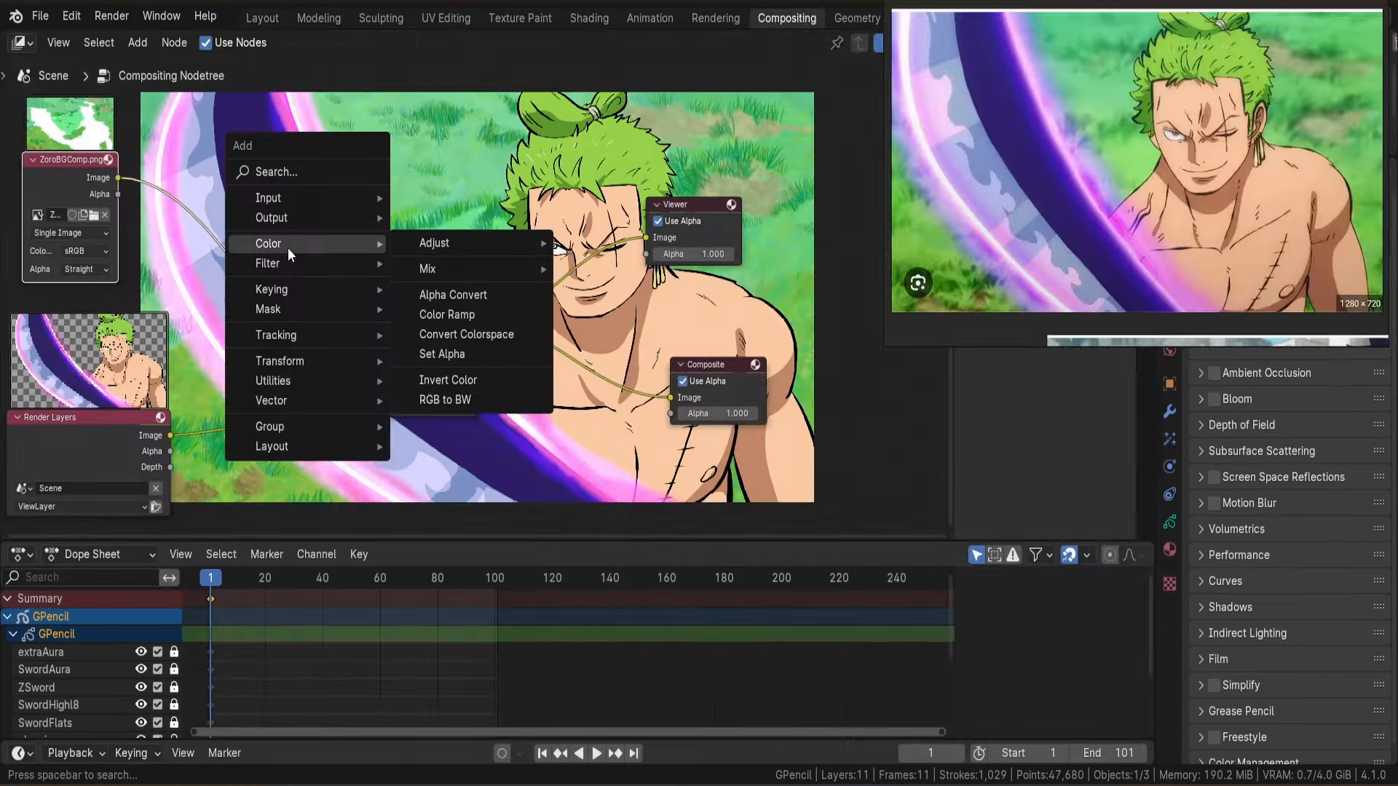
# Insert a Blur node between the ZoroBGComp.png image and Alpha Over, with X and Y set to 7.
pyautogui.moveTo(287, 260)
pyautogui.moveTo(439, 260)
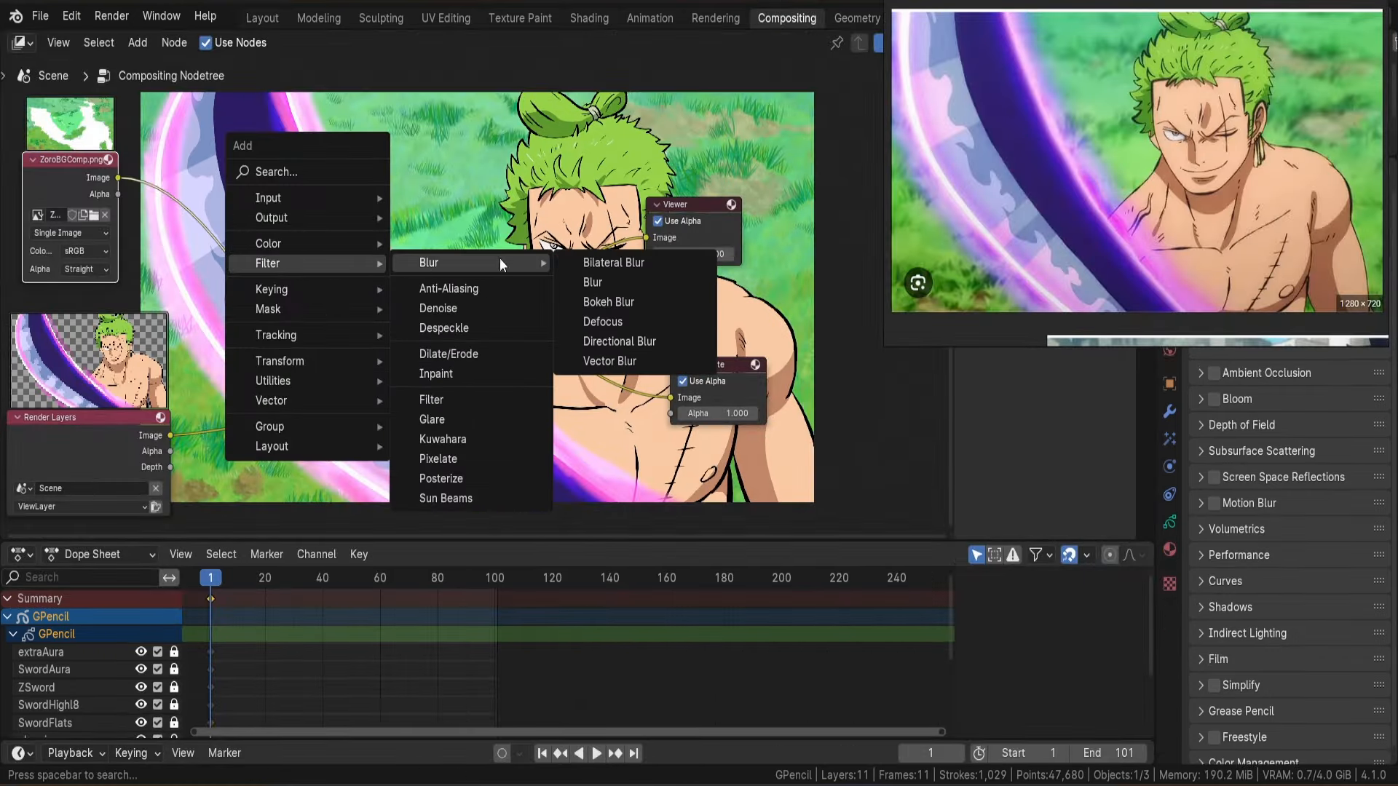
pyautogui.click(593, 282)
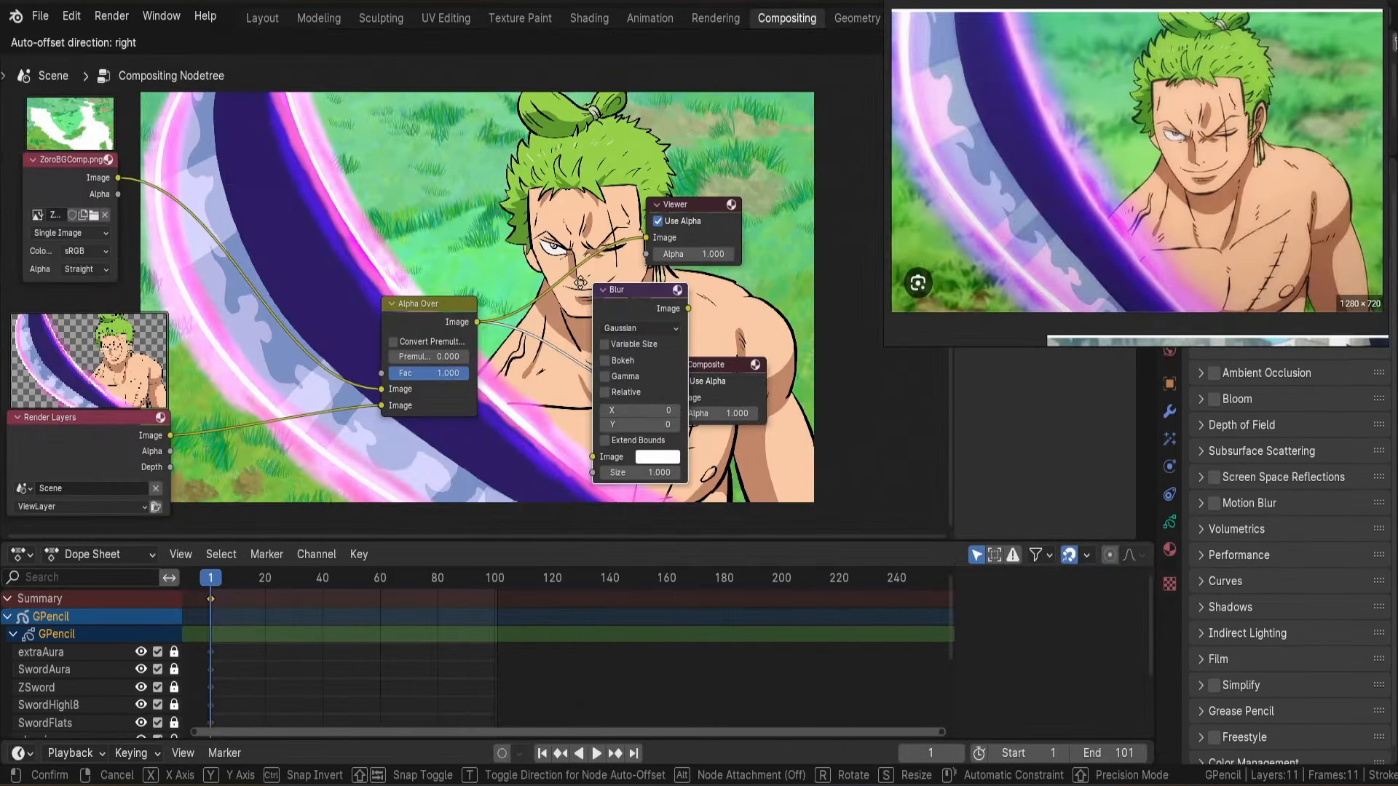
pyautogui.click(206, 155)
pyautogui.moveTo(244, 283); pyautogui.dragTo(284, 297)
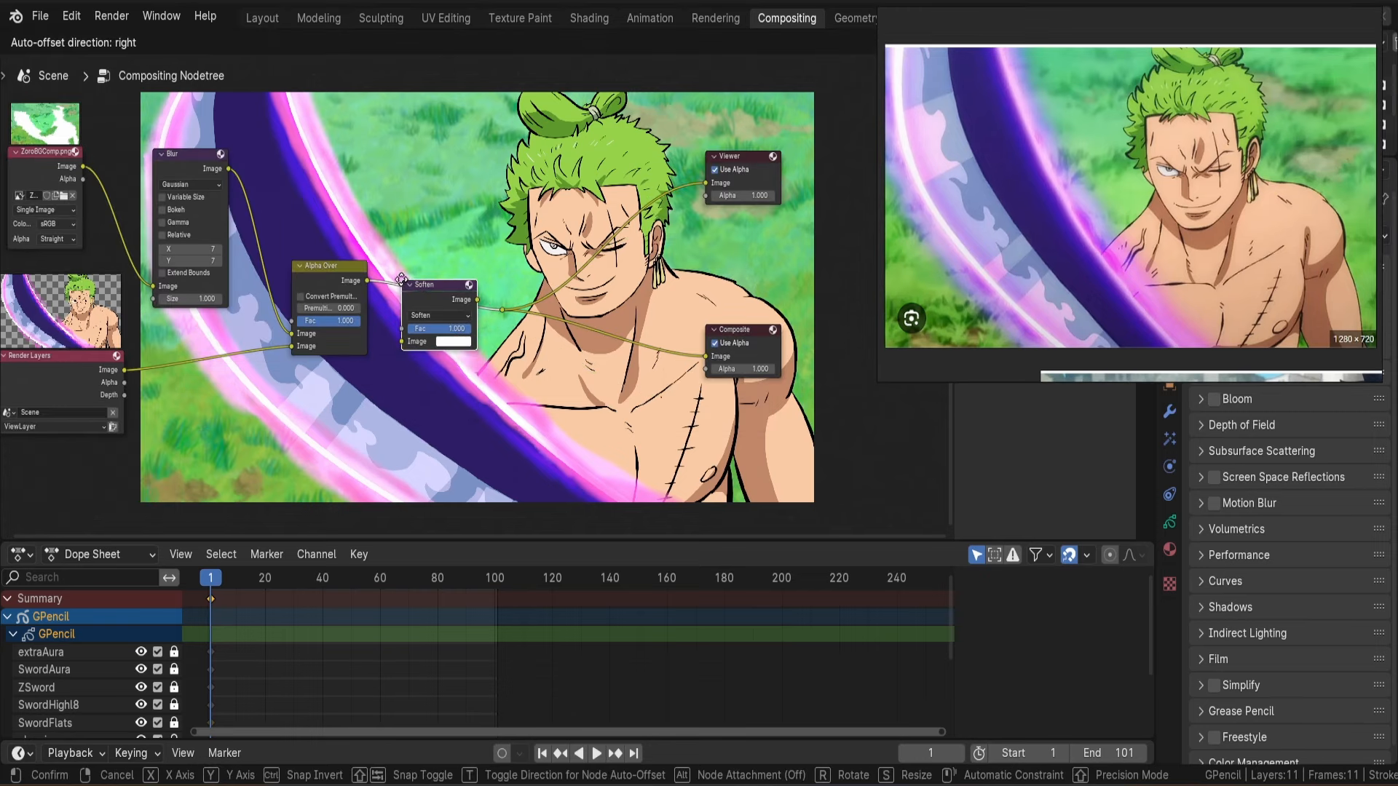
# Insert a Soften filter node after Alpha Over and a Color Balance node between it and the Viewer and Composite outputs.
pyautogui.click(403, 286)
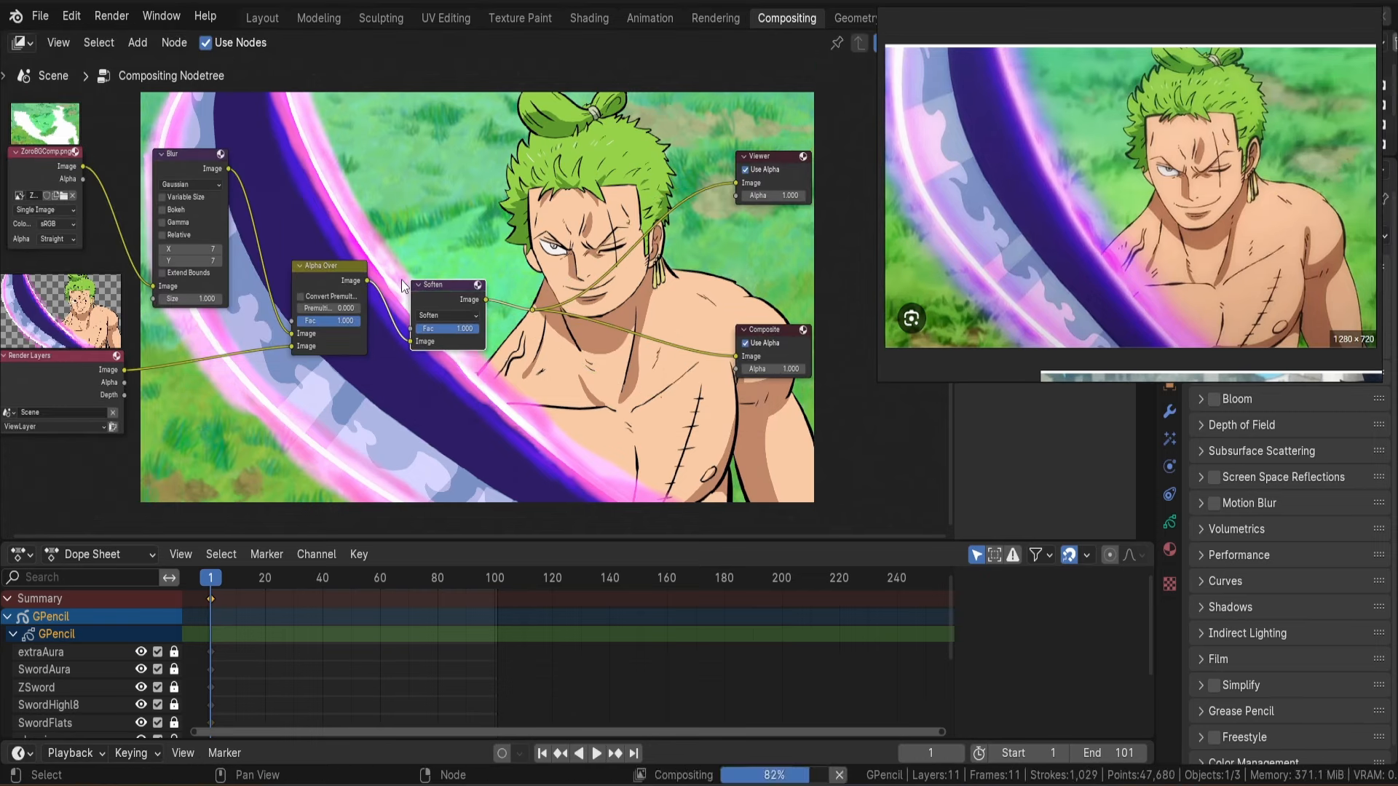
pyautogui.scroll(1, 402, 286)
pyautogui.hotkey('shift', 'a')
pyautogui.moveTo(342, 212)
pyautogui.moveTo(513, 219)
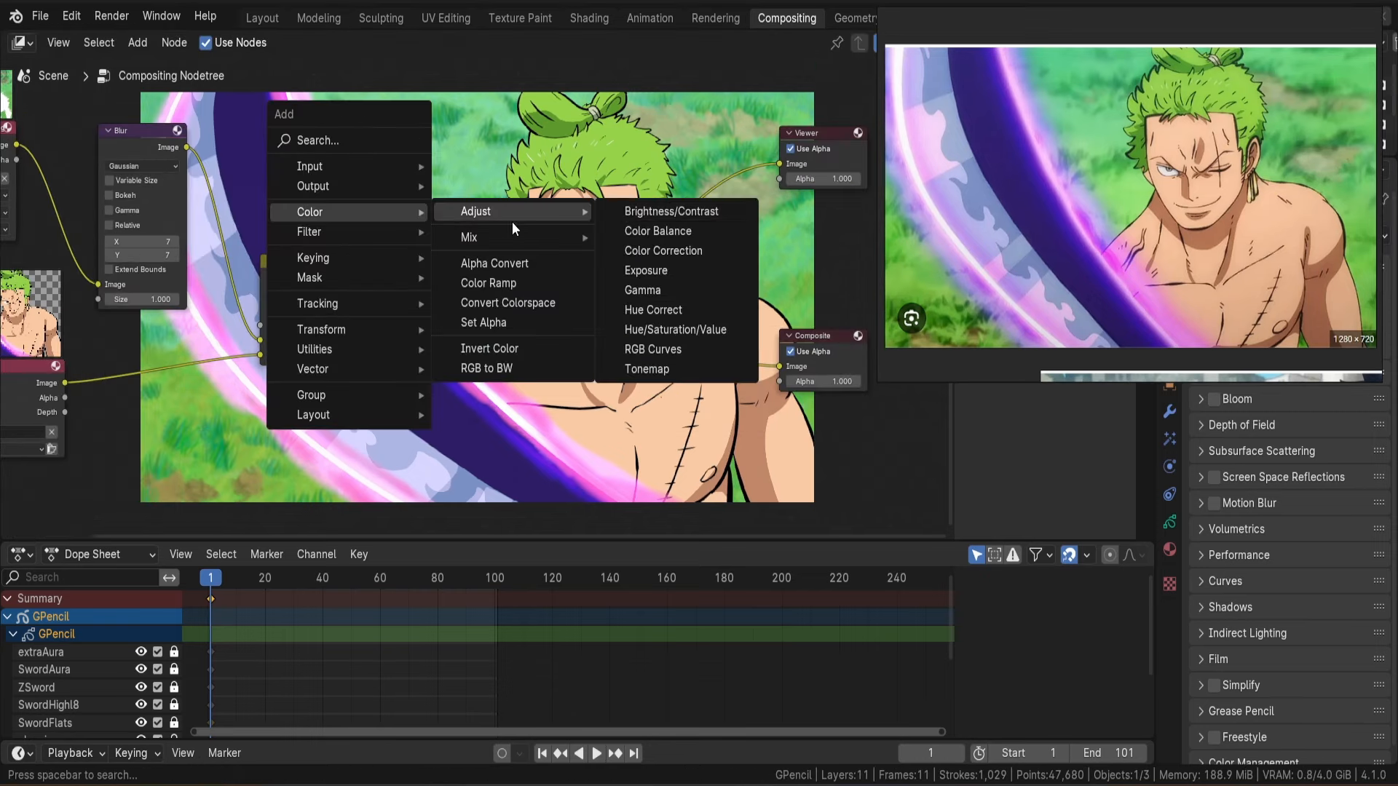
pyautogui.click(644, 231)
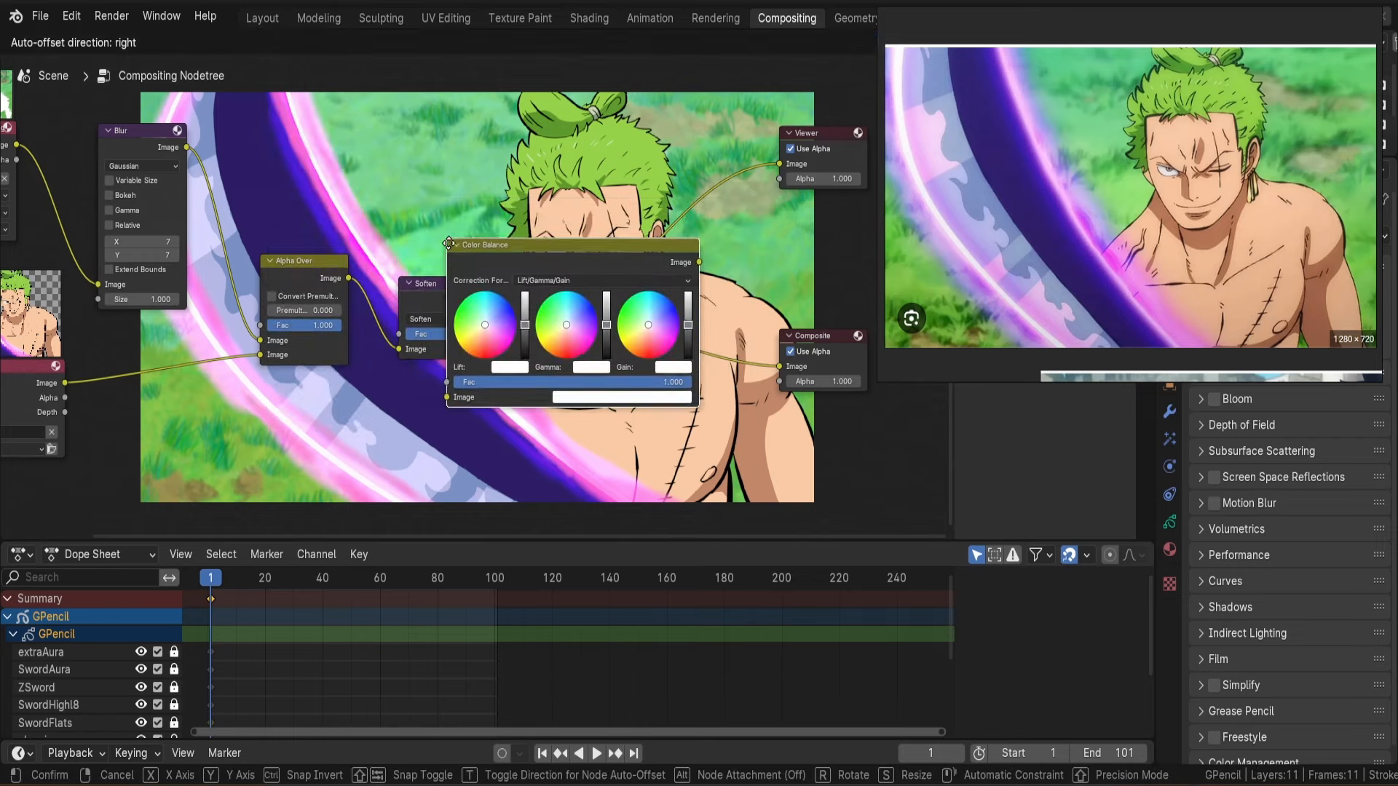
pyautogui.click(520, 231)
pyautogui.scroll(-1, 519, 231)
pyautogui.moveTo(519, 232); pyautogui.dragTo(314, 300, button='middle')
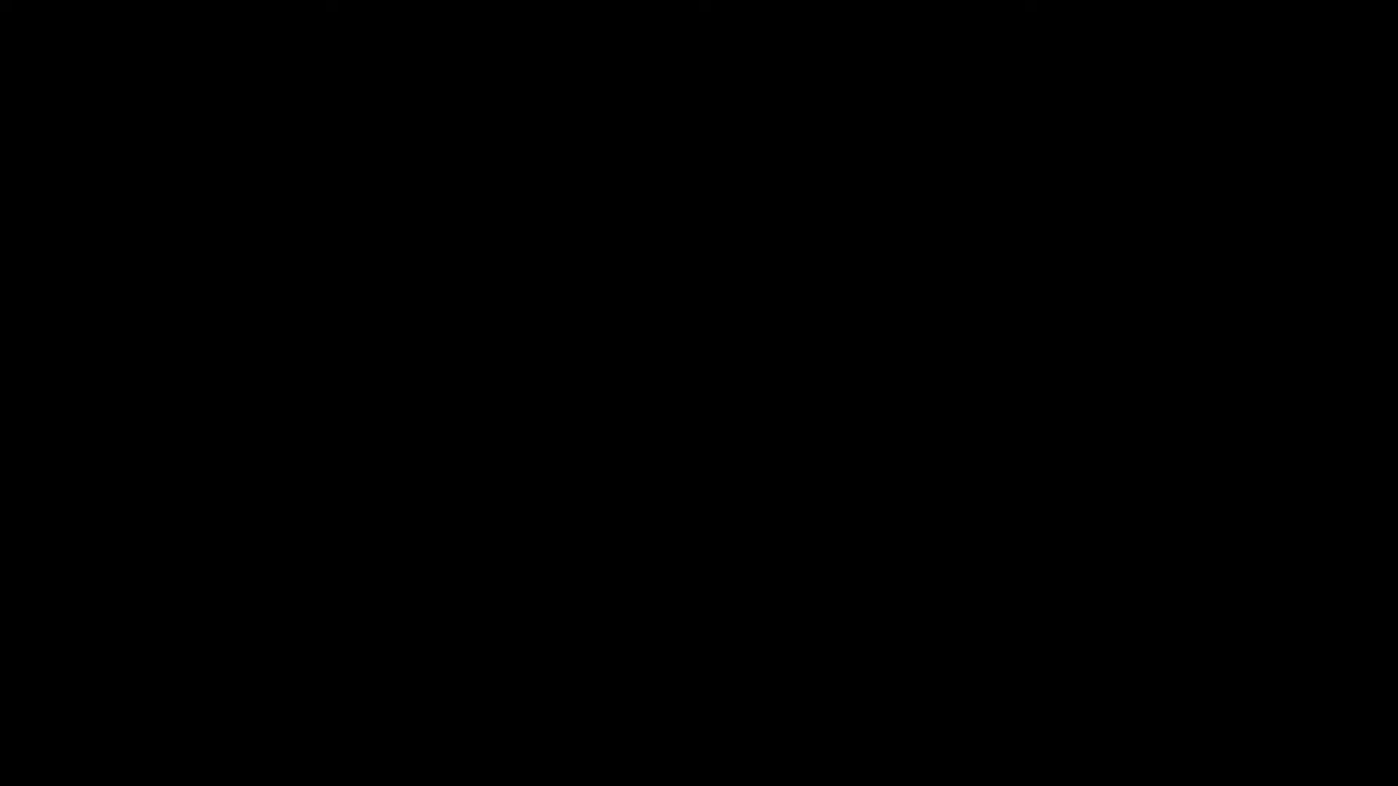